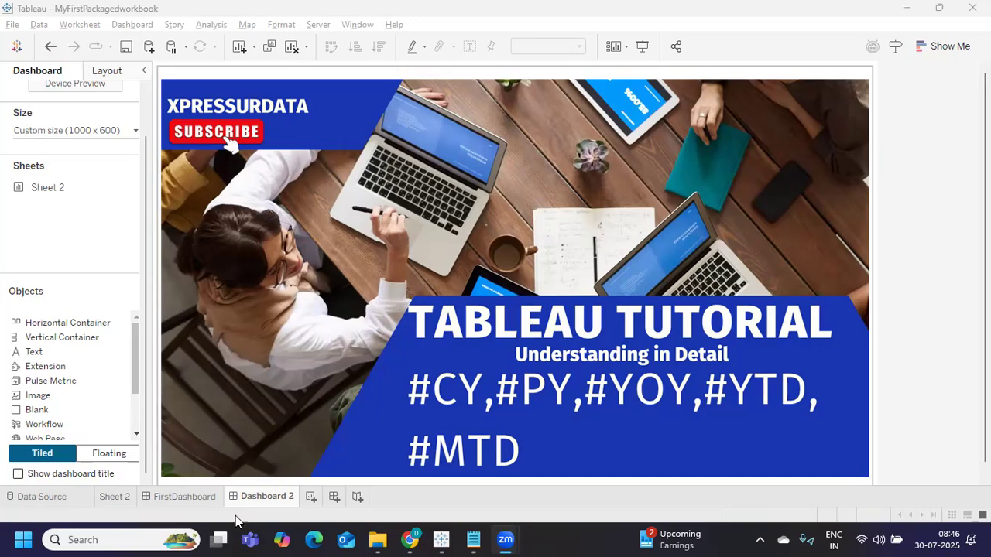
- Switch to Notepad and write the heading "Current Year Sales:" with a dashed underline in the empty note
{"action": "left_click", "coordinate": [472, 540]}
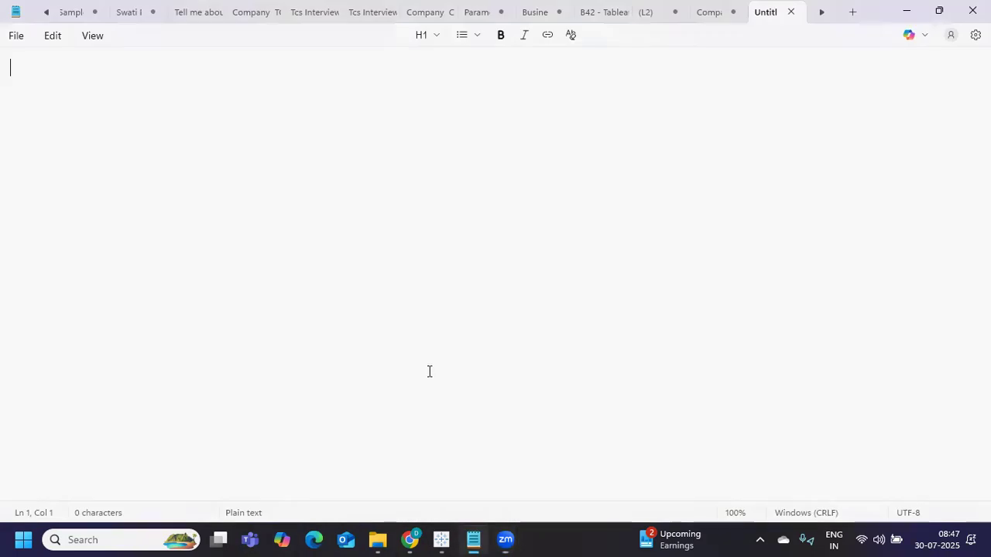
{"action": "type", "text": "Current Year Sales"}
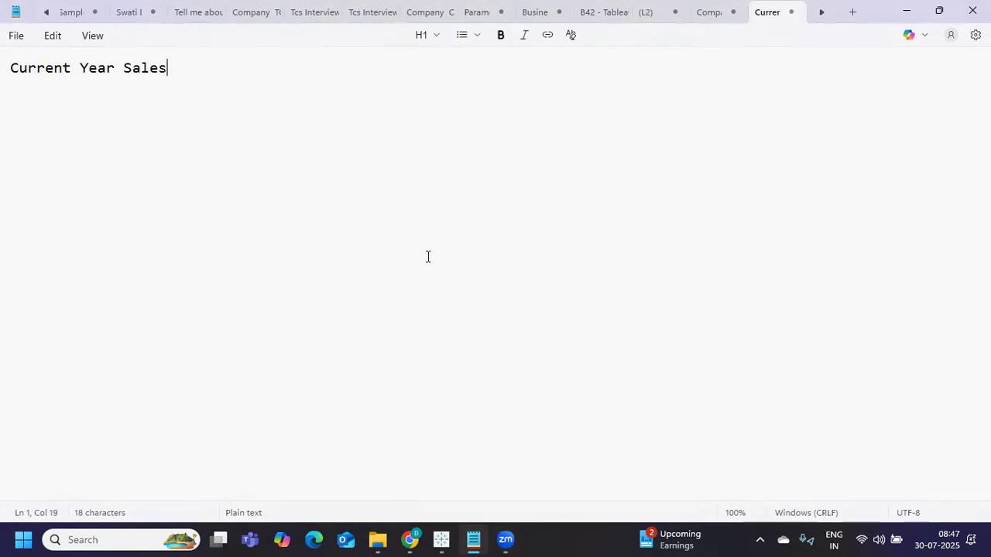
{"action": "type", "text": ":"}
{"action": "key", "text": "Return"}
{"action": "type", "text": "----------------"}
{"action": "key", "text": "Return"}
- Write "What is the time period we need to consider" below the heading and underline it with a row of dashes
{"action": "type", "text": "What si t"}
{"action": "key", "text": "BackSpace"}
{"action": "key", "text": "BackSpace"}
{"action": "key", "text": "BackSpace"}
{"action": "key", "text": "BackSpace"}
{"action": "type", "text": "is the time period we need to consid"}
{"action": "key", "text": "BackSpace"}
{"action": "type", "text": "consider"}
{"action": "key", "text": "Return"}
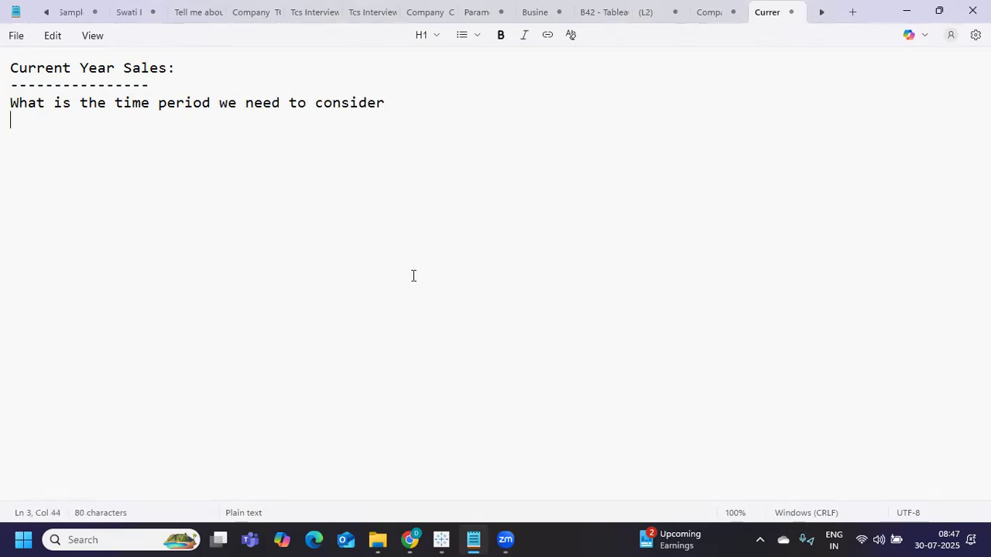
{"action": "type", "text": "------------------------------------------"}
{"action": "key", "text": "Return"}
- List "Current year Sales", "Current Month Sales" and "Current Week sales" below the dashes, separated by blank lines
{"action": "type", "text": "Current"}
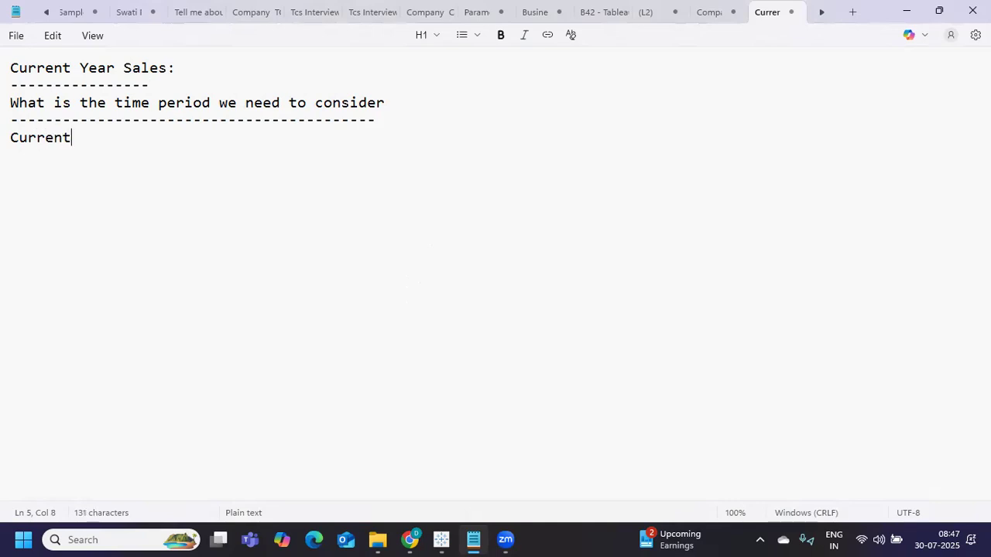
{"action": "type", "text": " year Sales"}
{"action": "key", "text": "Return"}
{"action": "key", "text": "Return"}
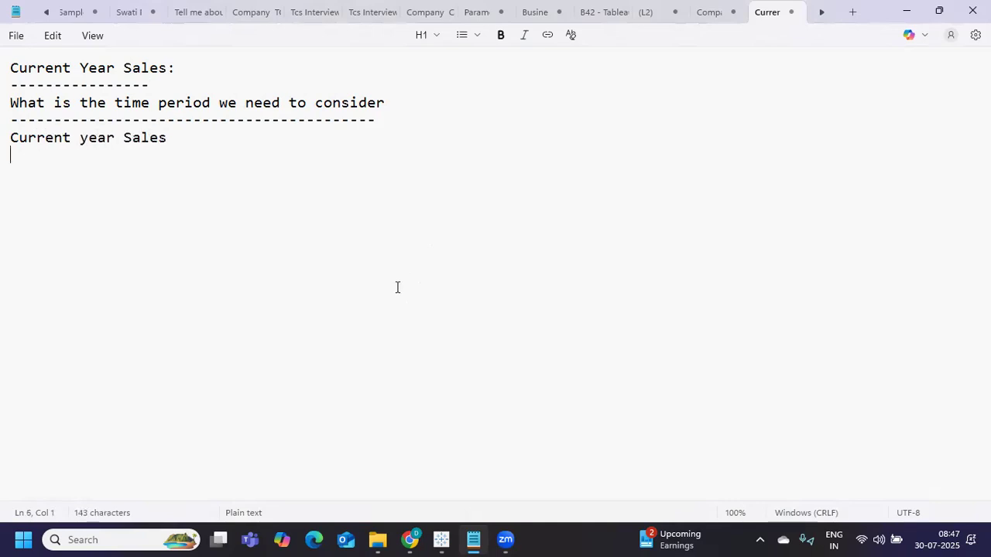
{"action": "type", "text": "Current Month Sales"}
{"action": "key", "text": "Return"}
{"action": "key", "text": "Return"}
{"action": "type", "text": "Current"}
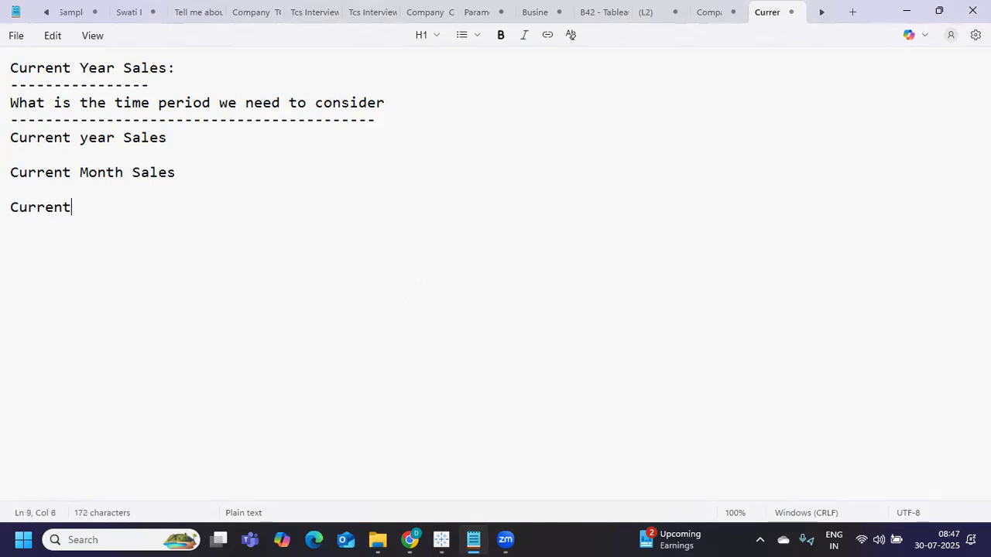
{"action": "type", "text": " Week "}
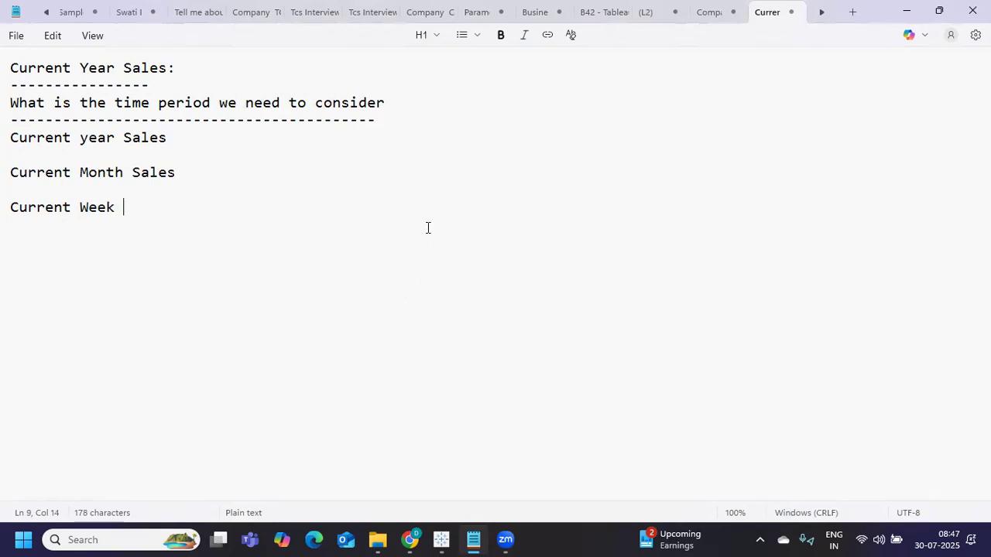
{"action": "type", "text": "sales"}
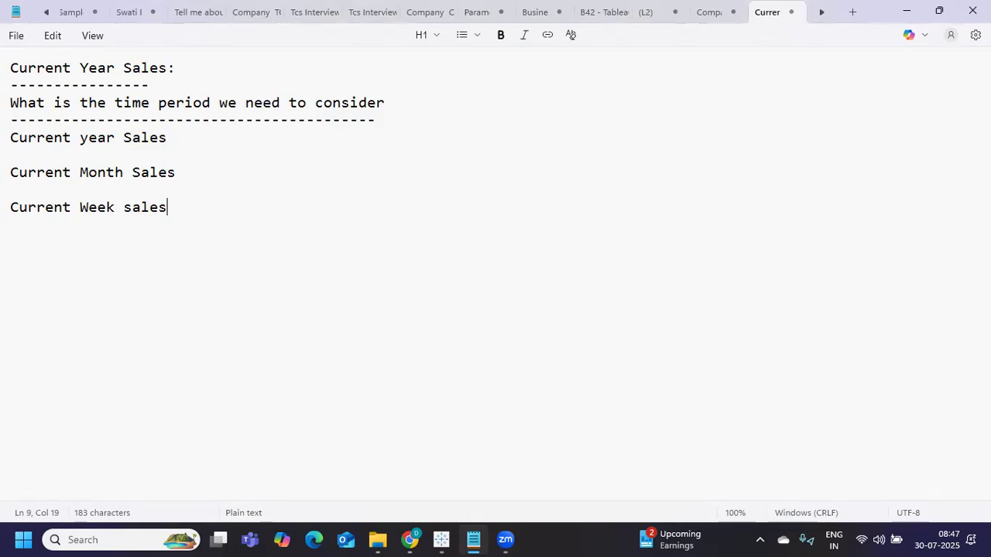
- Add "2025 --- > as my Current Year" on the blank line beneath "Current year Sales"
{"action": "left_click", "coordinate": [240, 151]}
{"action": "type", "text": "The"}
{"action": "key", "text": "BackSpace"}
{"action": "key", "text": "BackSpace"}
{"action": "key", "text": "BackSpace"}
{"action": "key", "text": "BackSpace"}
{"action": "type", "text": "2025 "}
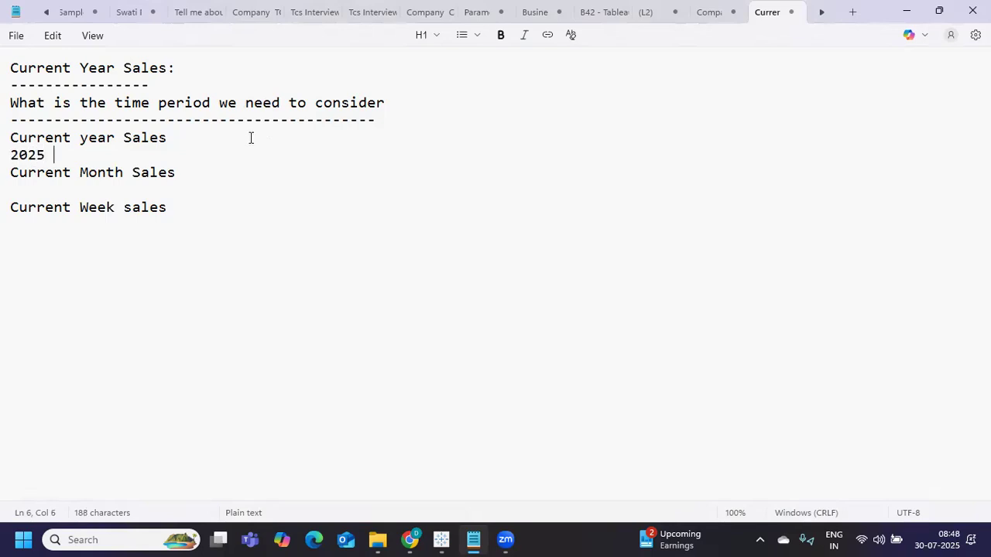
{"action": "type", "text": "--- > as "}
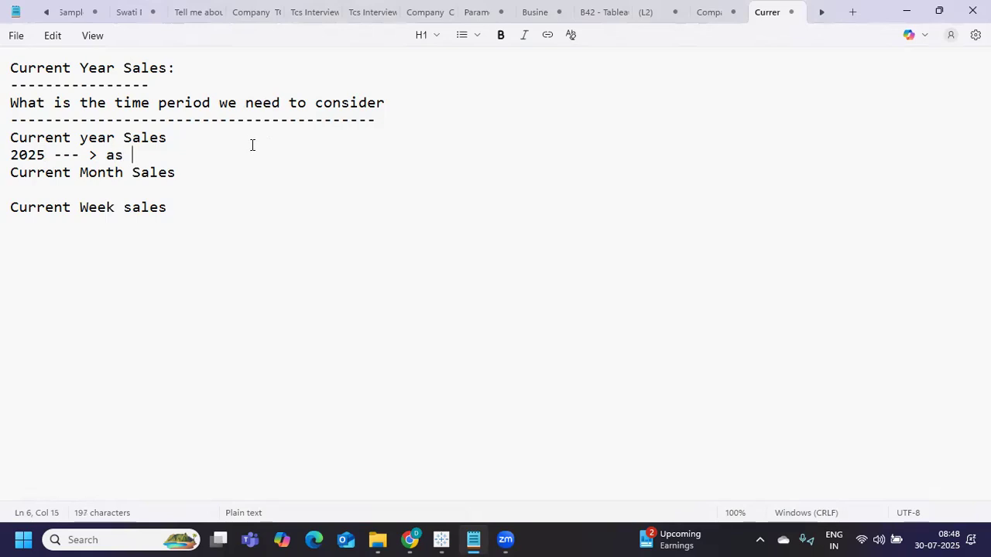
{"action": "type", "text": "my Current Year"}
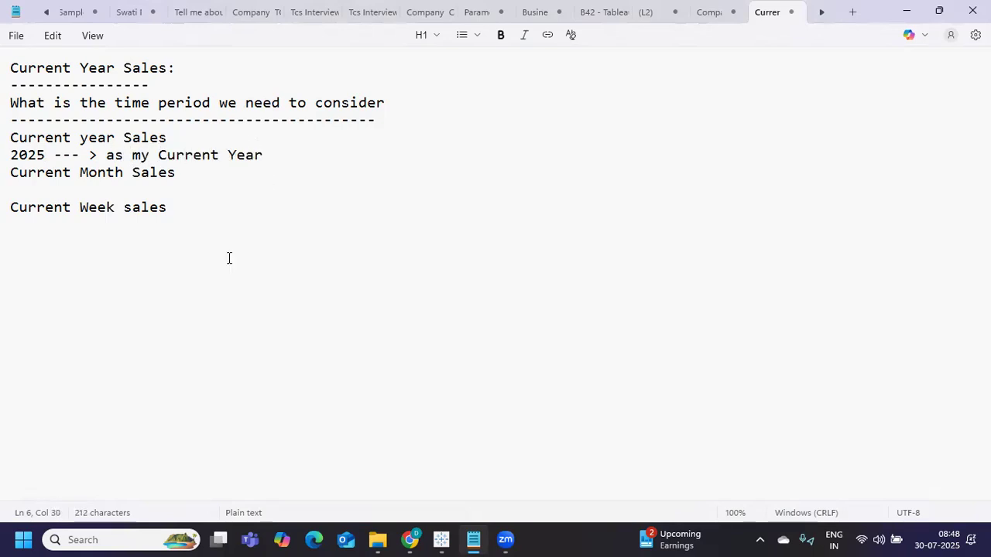
- Add the line "All the sales that has happened in the current year is my CY SALes" below the 2025 line
{"action": "key", "text": "Return"}
{"action": "type", "text": "Aug"}
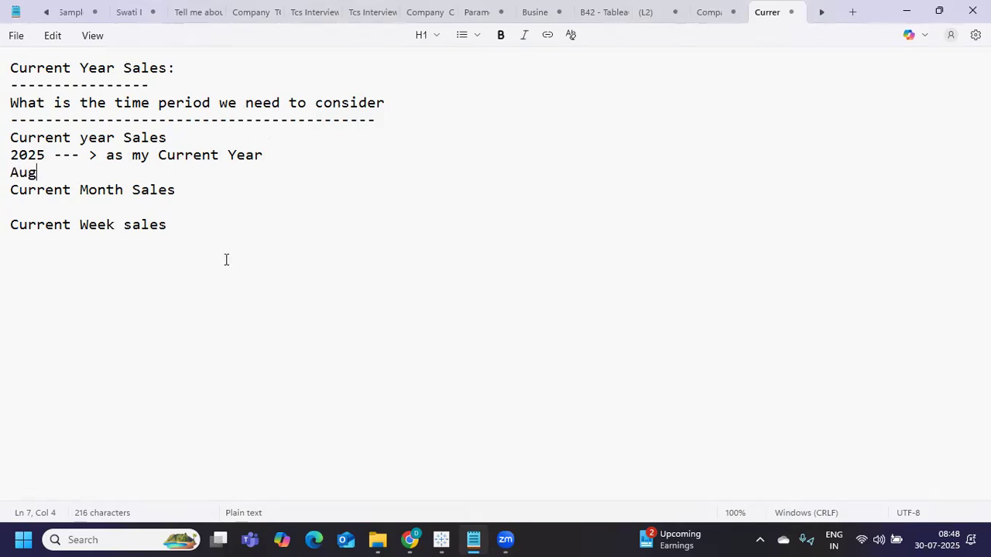
{"action": "key", "text": "BackSpace"}
{"action": "key", "text": "BackSpace"}
{"action": "key", "text": "BackSpace"}
{"action": "type", "text": "All the sales that has happened in the current year is my CY SALEs"}
{"action": "key", "text": "BackSpace"}
{"action": "key", "text": "BackSpace"}
{"action": "type", "text": "Es"}
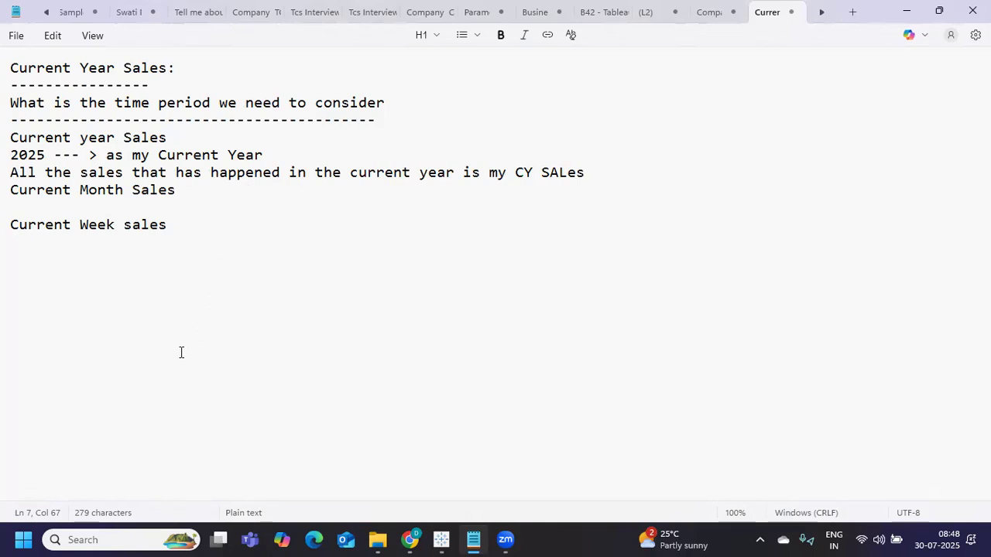
{"action": "left_click", "coordinate": [181, 352]}
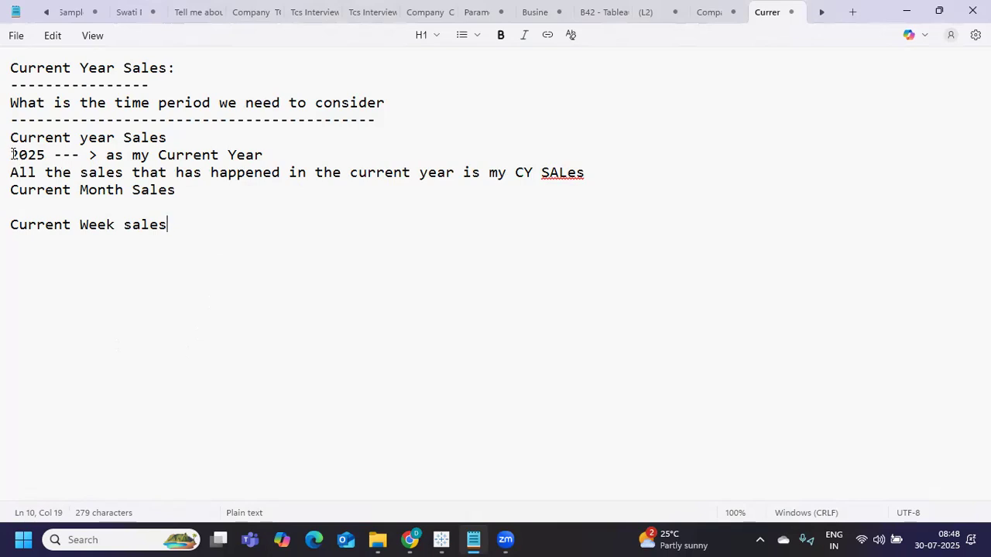
- Add the line "Jan - DEC in calculation during Current Year Sales" below the CY sales definition
{"action": "left_click", "coordinate": [632, 175]}
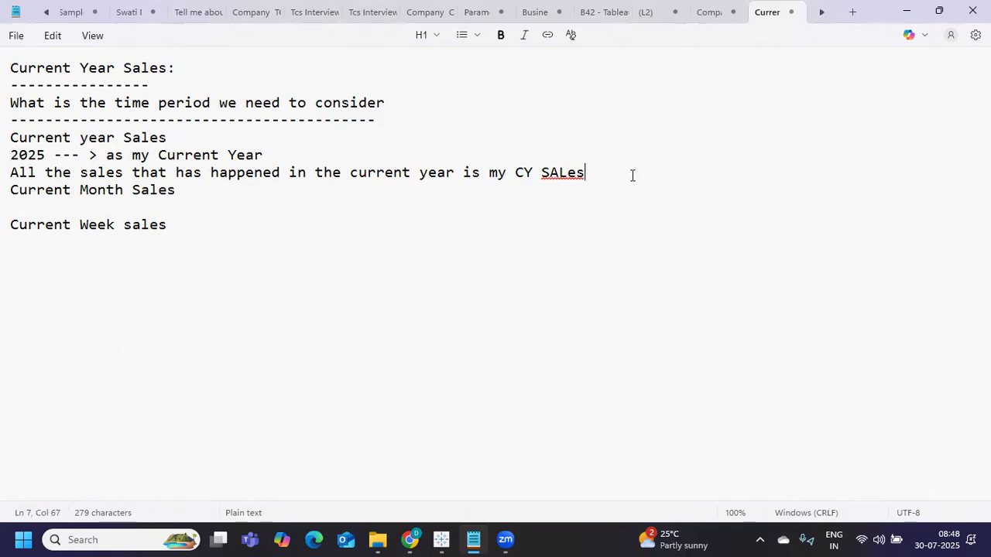
{"action": "key", "text": "Return"}
{"action": "type", "text": "Jan "}
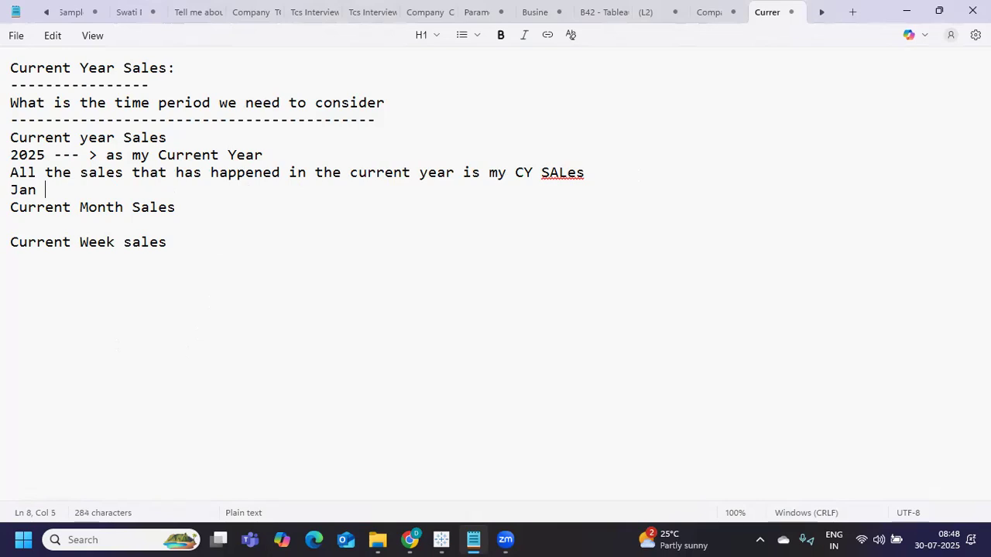
{"action": "type", "text": "- DEC -"}
{"action": "key", "text": "BackSpace"}
{"action": "key", "text": "BackSpace"}
{"action": "type", "text": "in calcu"}
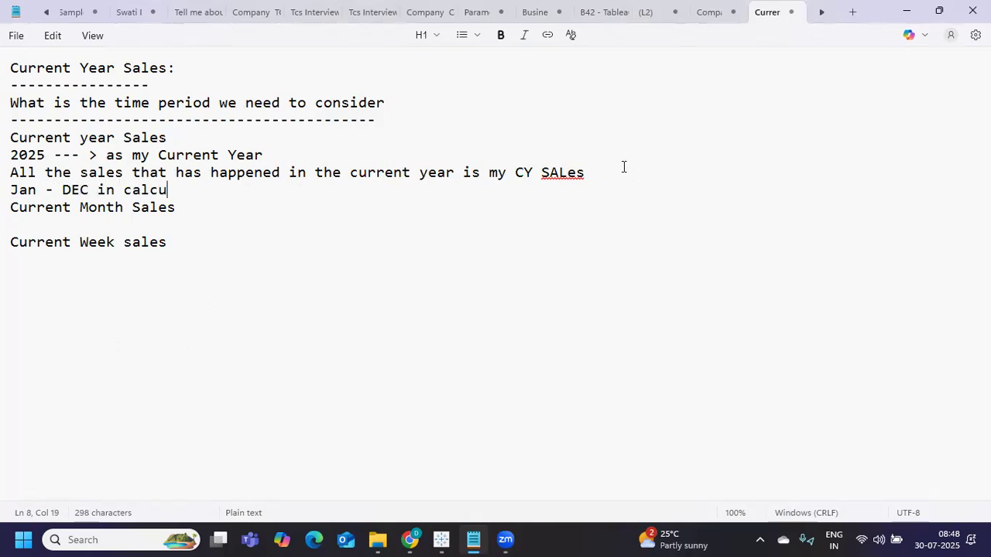
{"action": "type", "text": "lation during "}
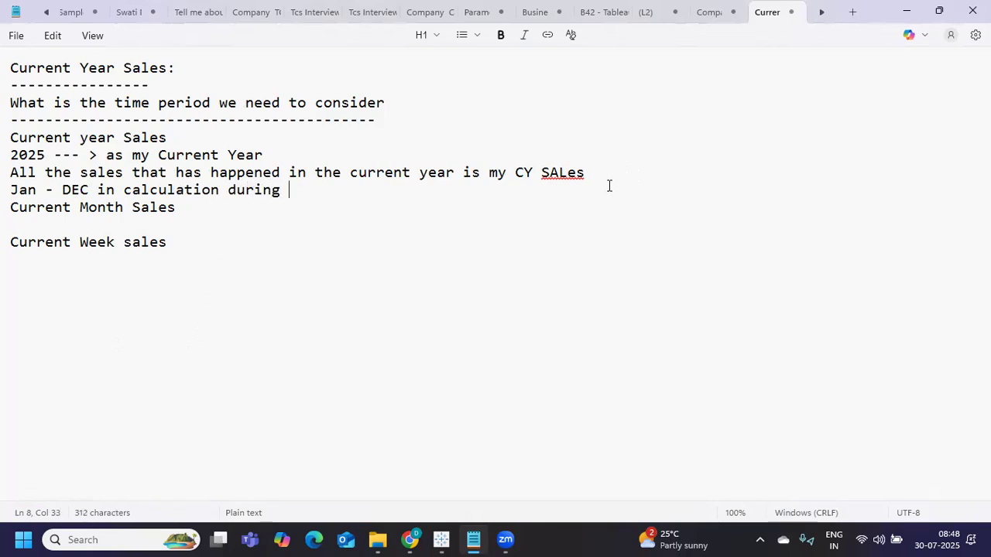
{"action": "type", "text": "Current Year Sales"}
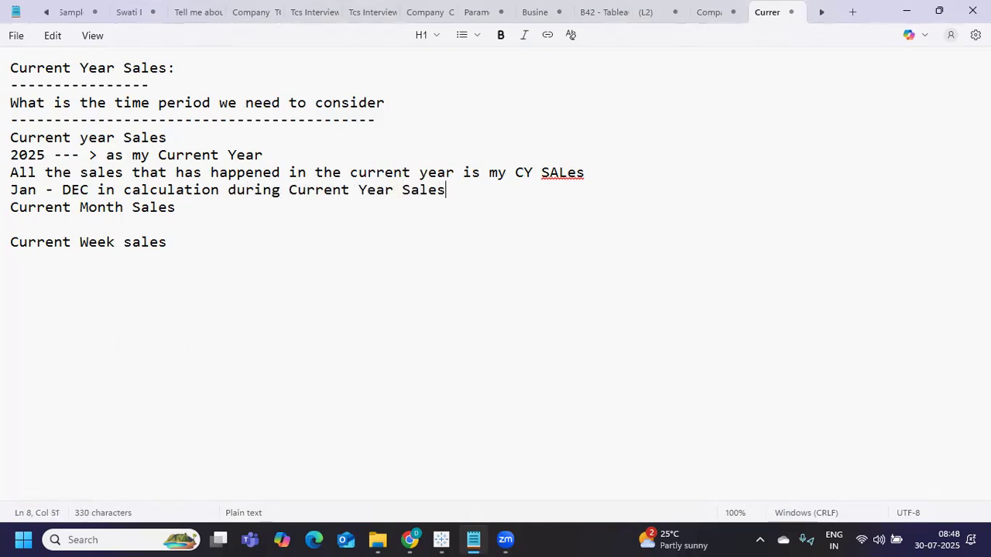
- After a blank line, add "Today -- todays date --- Current Year, Current Month, Current week" and highlight that line
{"action": "key", "text": "Return"}
{"action": "key", "text": "Return"}
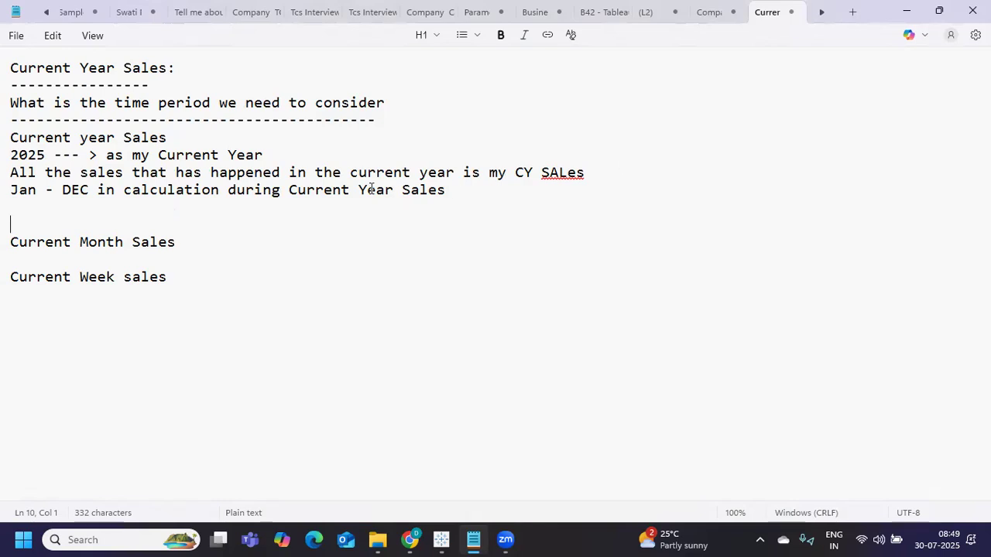
{"action": "type", "text": "Today -- t"}
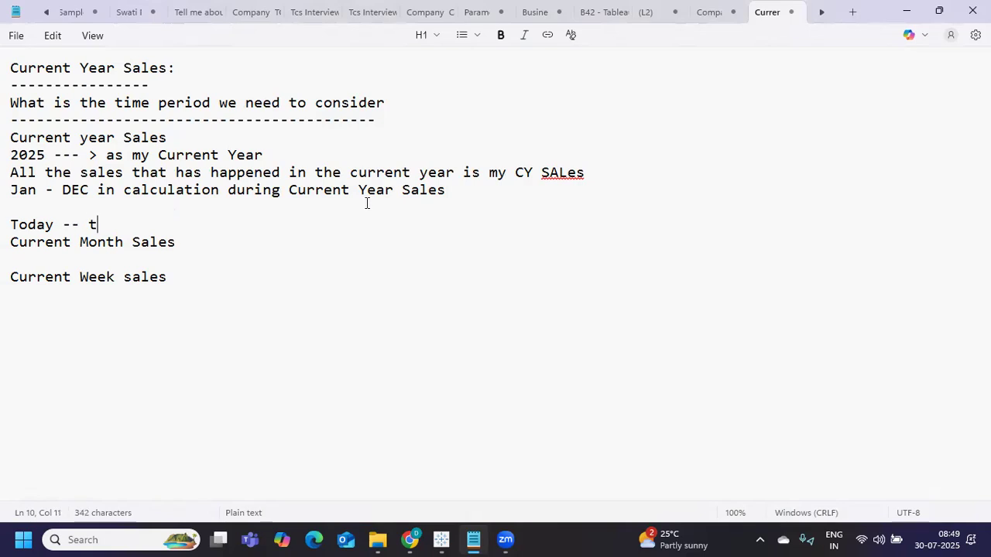
{"action": "type", "text": "odays date"}
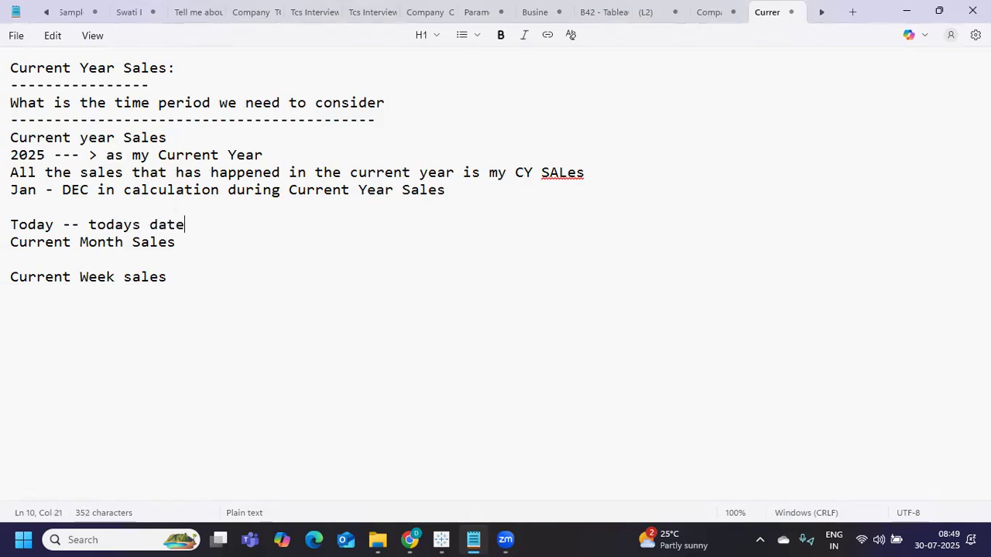
{"action": "type", "text": " --- "}
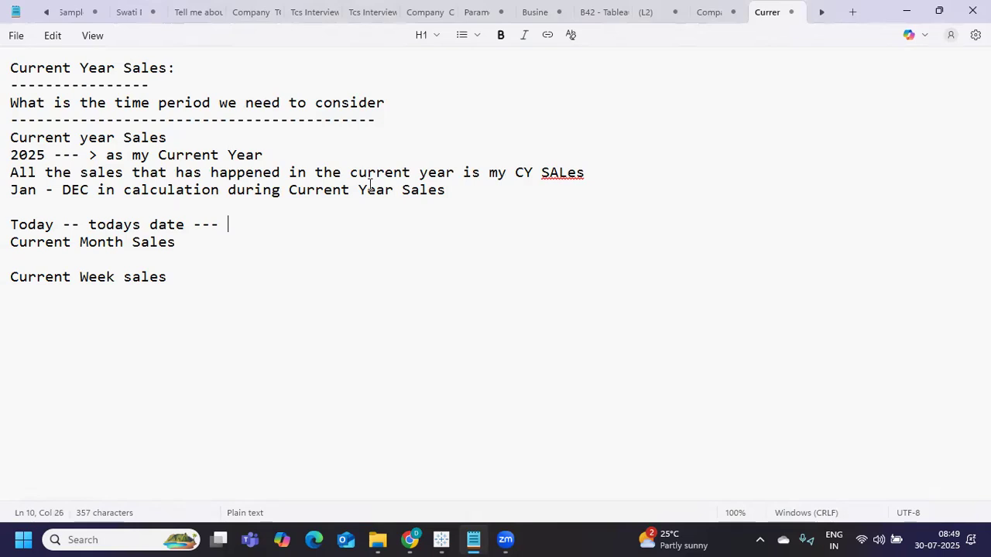
{"action": "type", "text": "Current Ye"}
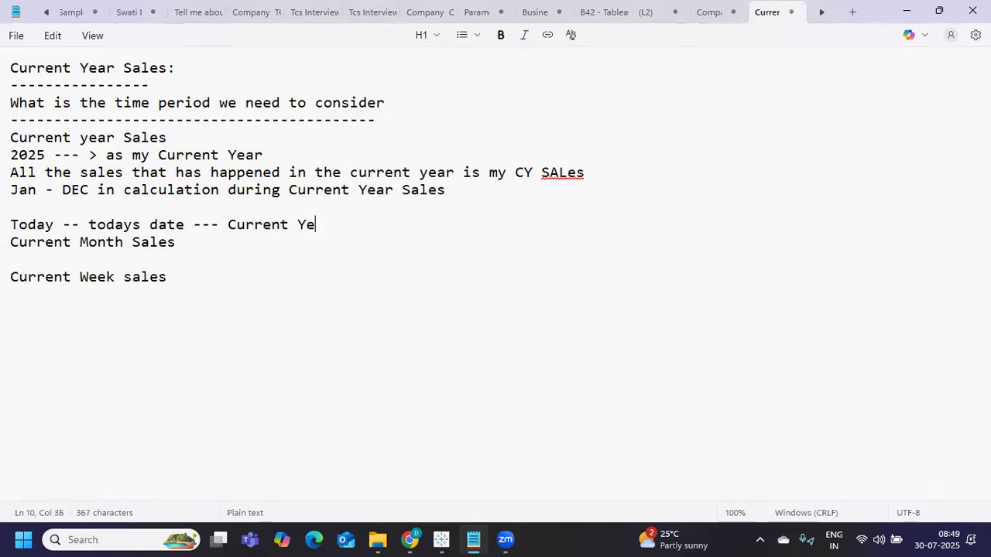
{"action": "type", "text": "ar, Curren"}
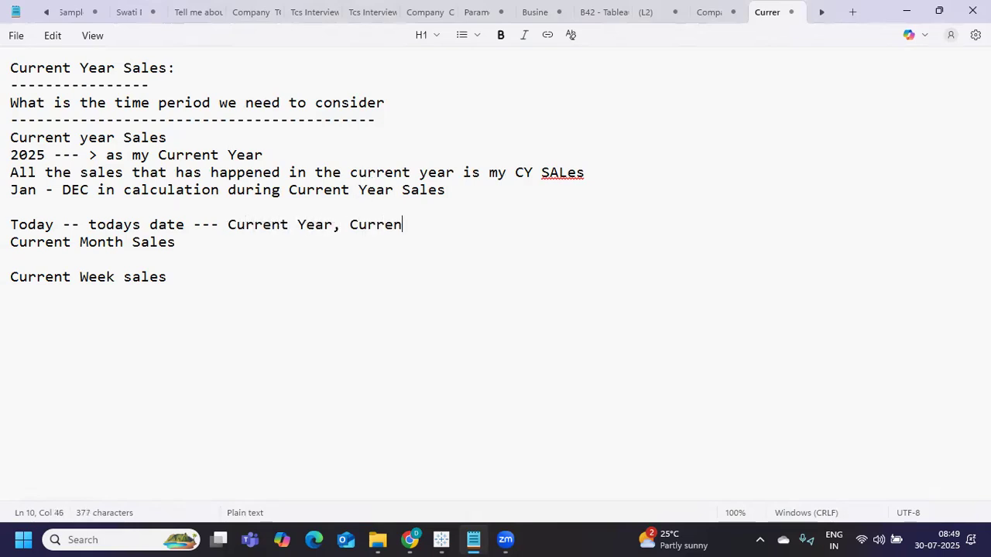
{"action": "type", "text": "t Month, Curre"}
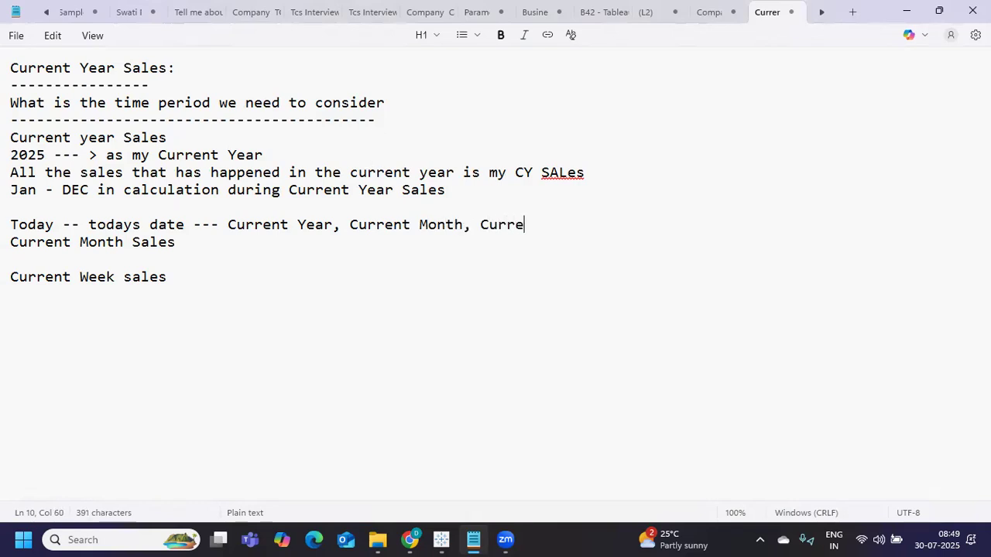
{"action": "type", "text": "nt week"}
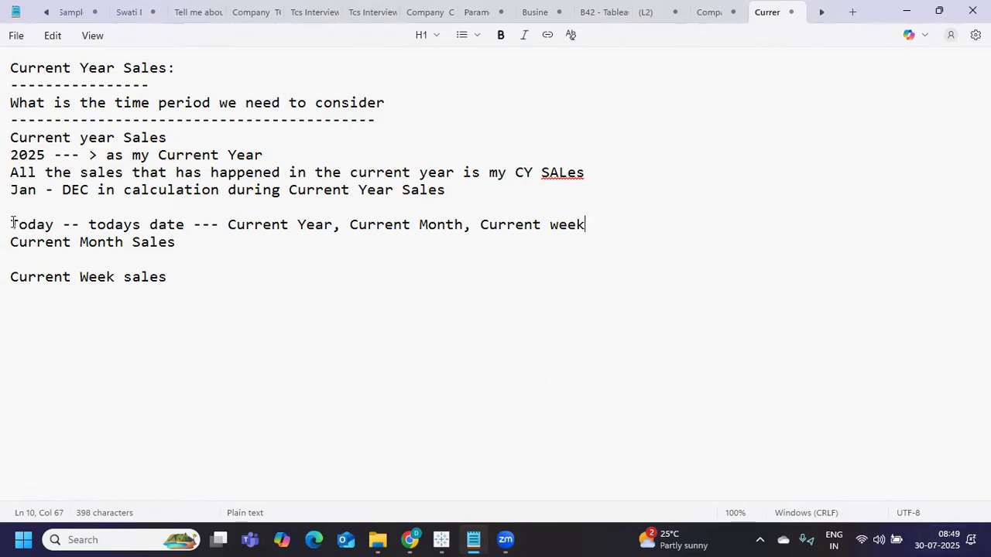
{"action": "left_click_drag", "start_coordinate": [11, 224], "coordinate": [614, 225]}
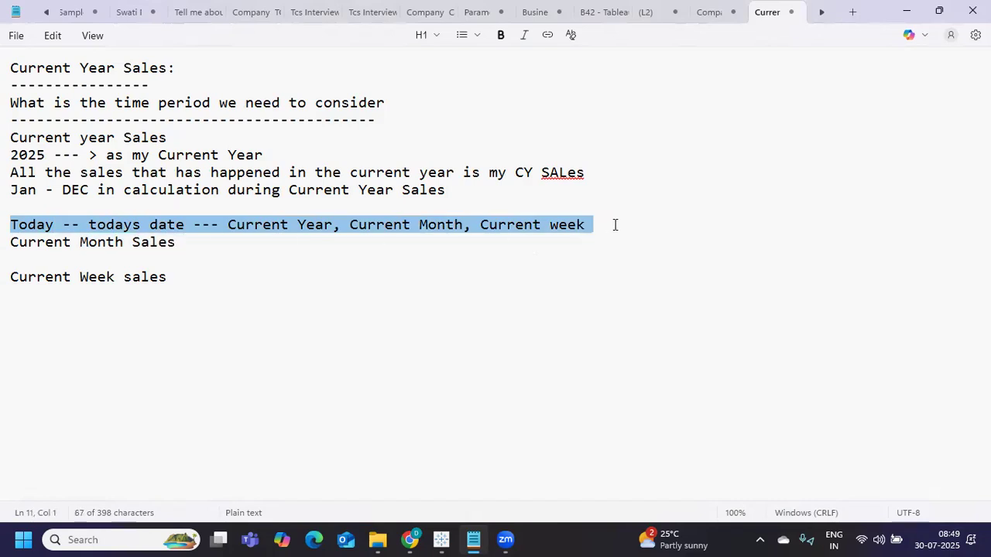
- Add the line "Max year - Current Year" directly below the Today line
{"action": "left_click", "coordinate": [587, 223]}
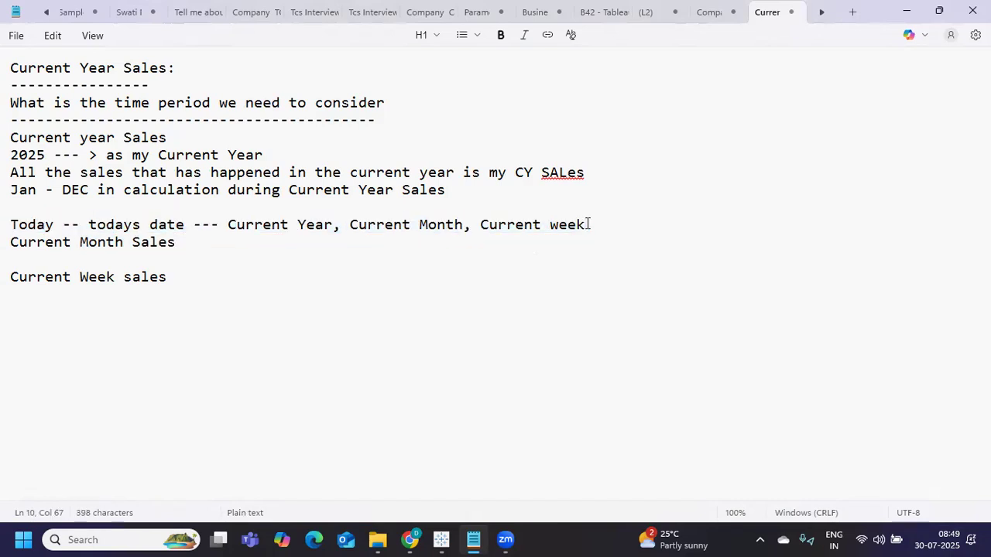
{"action": "key", "text": "Return"}
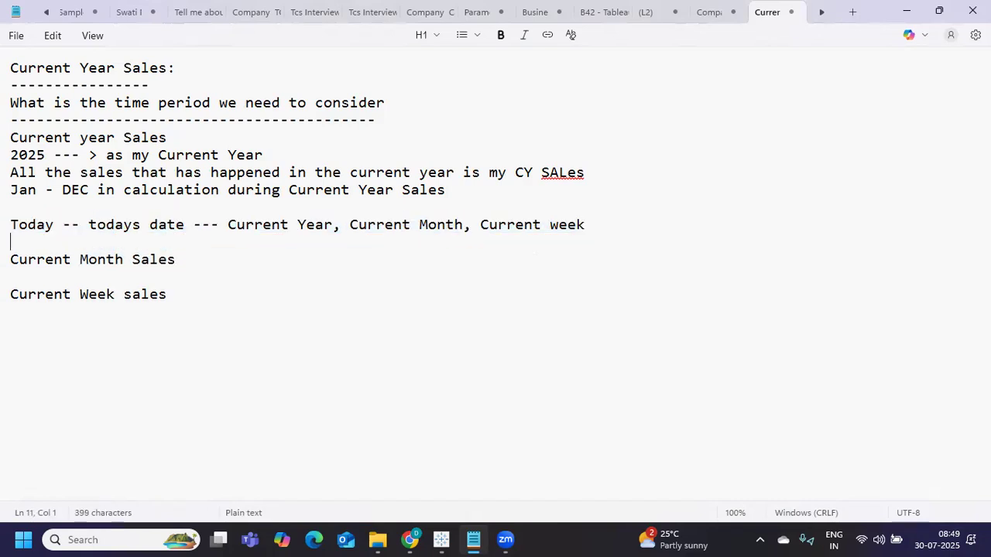
{"action": "type", "text": "Max year - "}
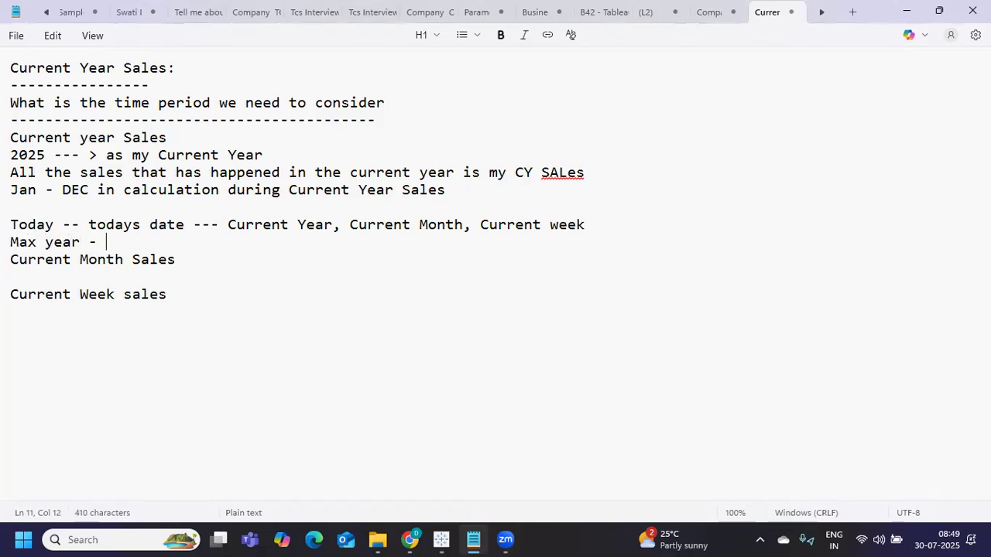
{"action": "type", "text": "Current Year"}
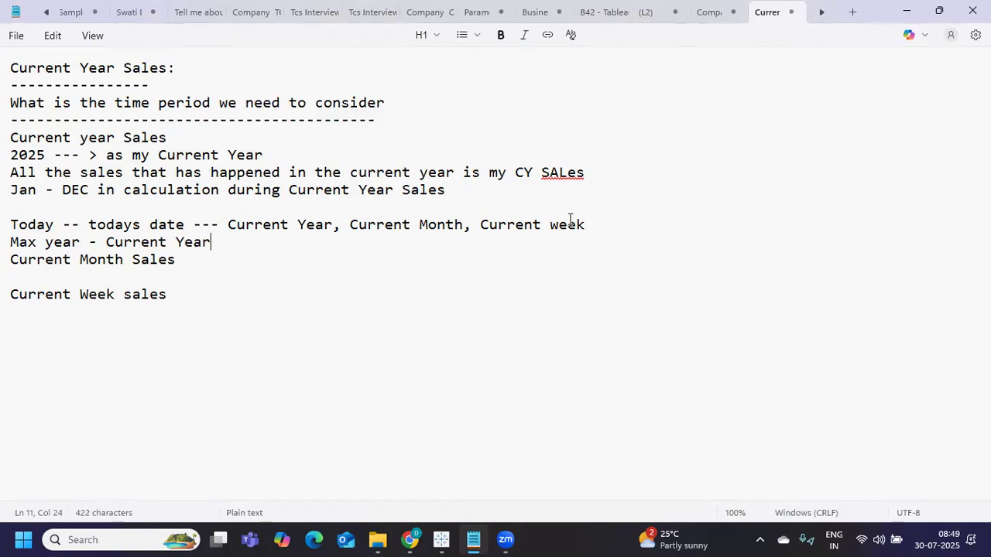
- Add the line "(max(year))-- Current Y" below the Max year line in the notes
{"action": "key", "text": "Return"}
{"action": "type", "text": "(ma"}
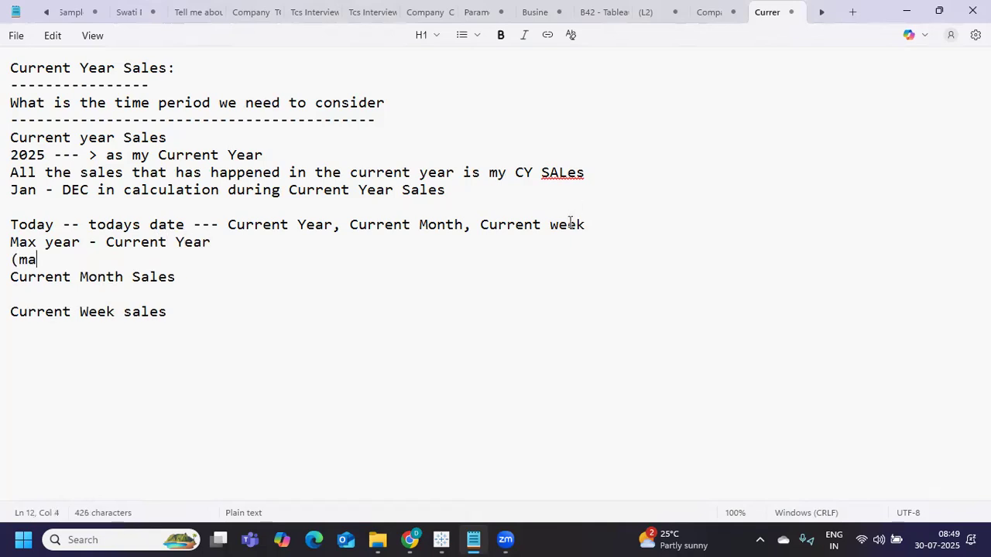
{"action": "type", "text": "x(year))-"}
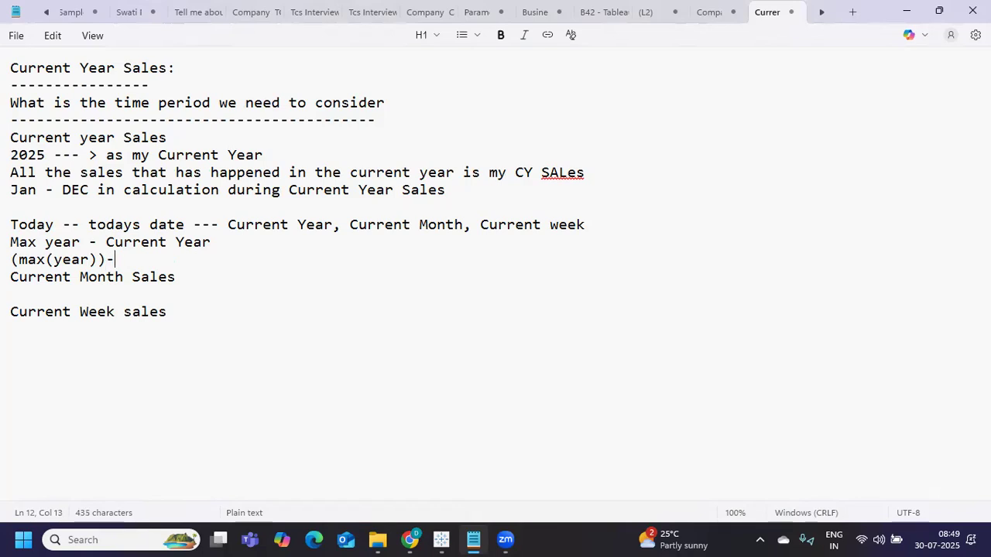
{"action": "type", "text": "- Current Y"}
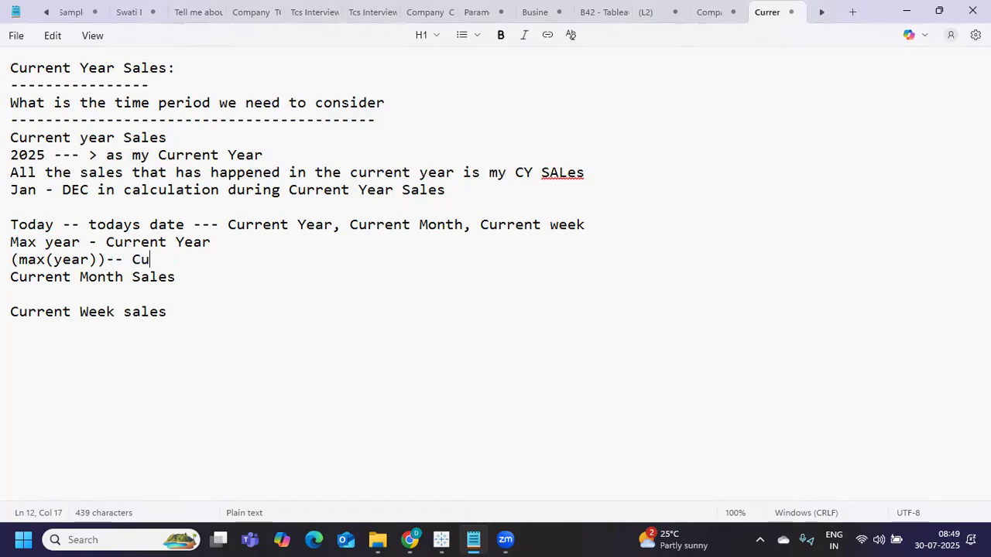
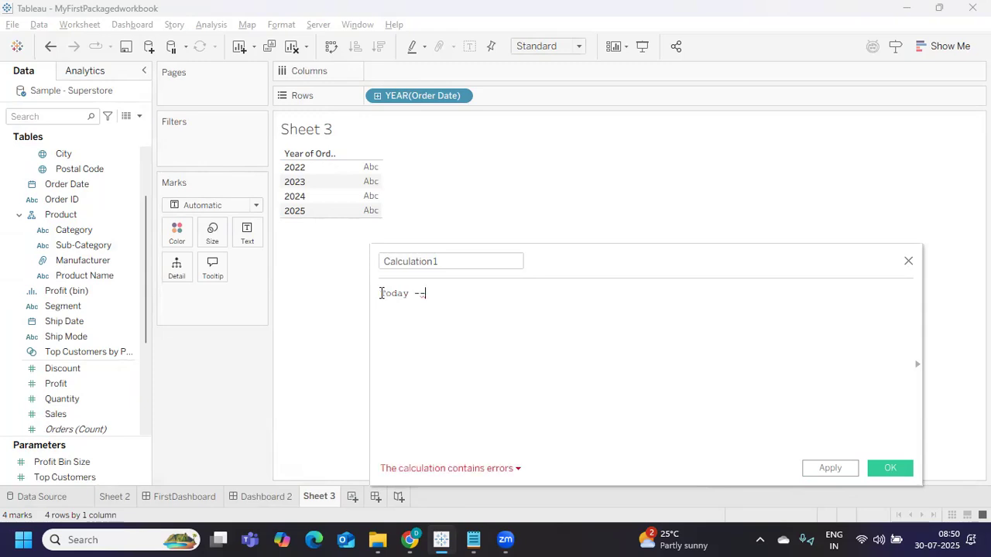
- Replace the text of the draft calculated field with the formula YEAR(TODAY()) and apply it
{"action": "left_click_drag", "start_coordinate": [442, 292], "coordinate": [371, 297]}
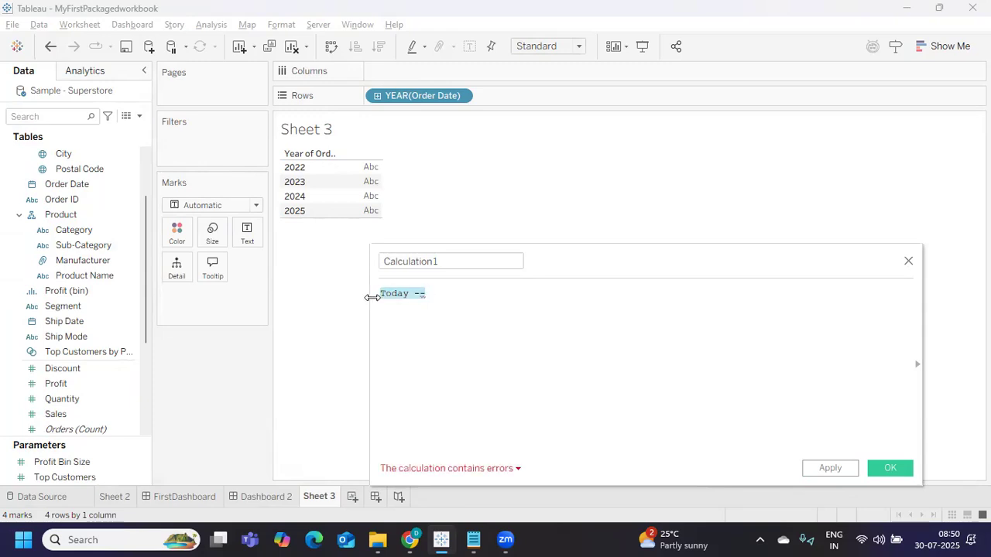
{"action": "type", "text": "yea"}
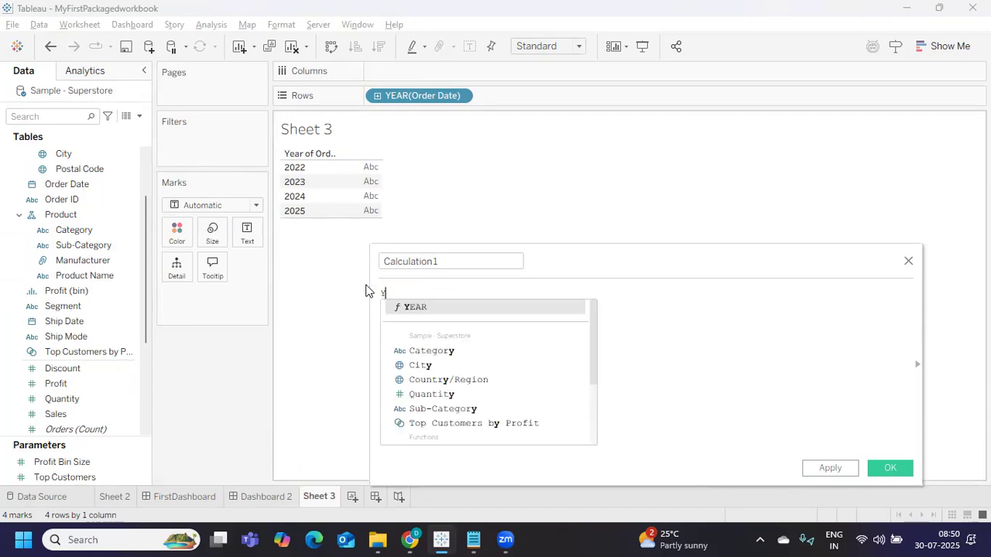
{"action": "key", "text": "Return"}
{"action": "type", "text": "to"}
{"action": "key", "text": "Return"}
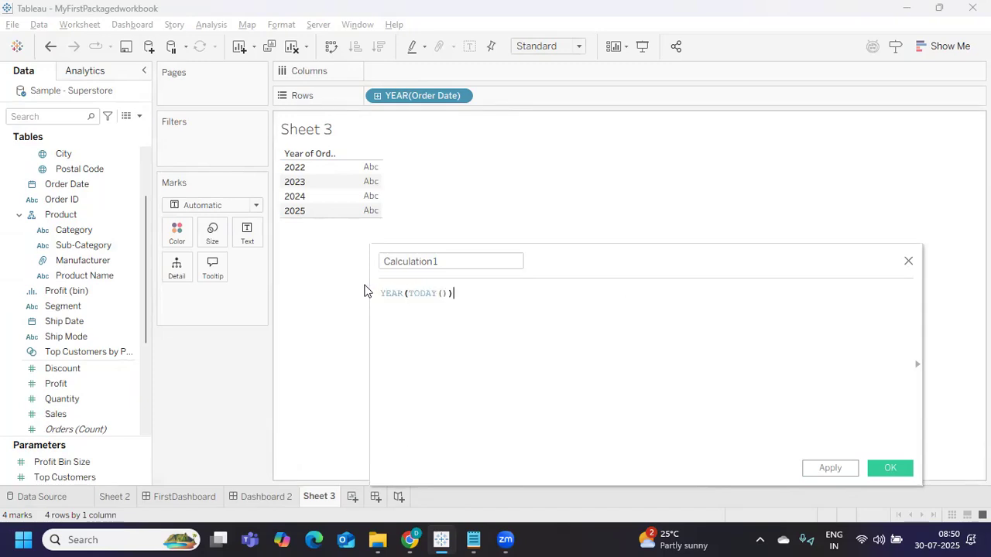
{"action": "left_click", "coordinate": [810, 466]}
- Name the calculated field "Current Year" and save it
{"action": "left_click_drag", "start_coordinate": [460, 262], "coordinate": [361, 260]}
{"action": "type", "text": "Cu"}
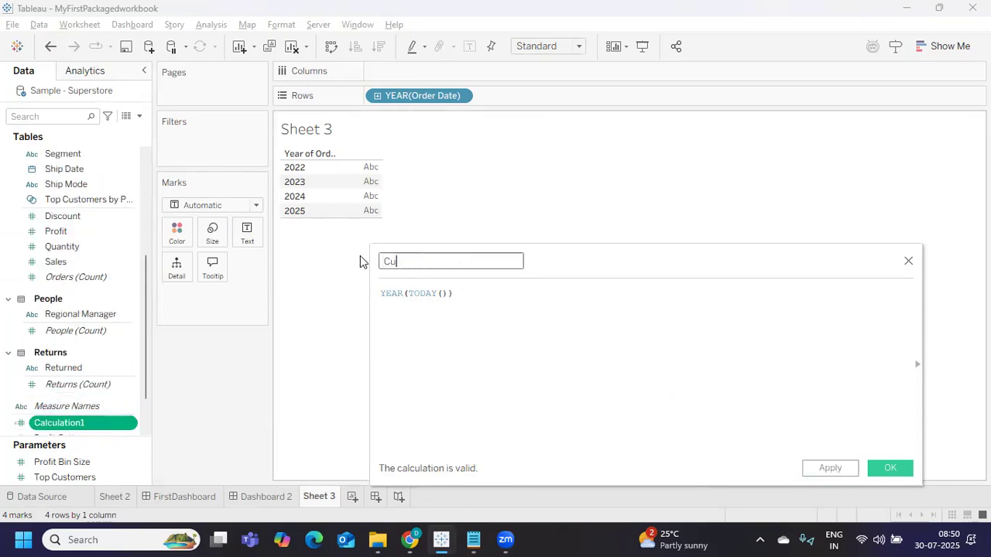
{"action": "type", "text": "rrent Year"}
{"action": "left_click", "coordinate": [830, 469]}
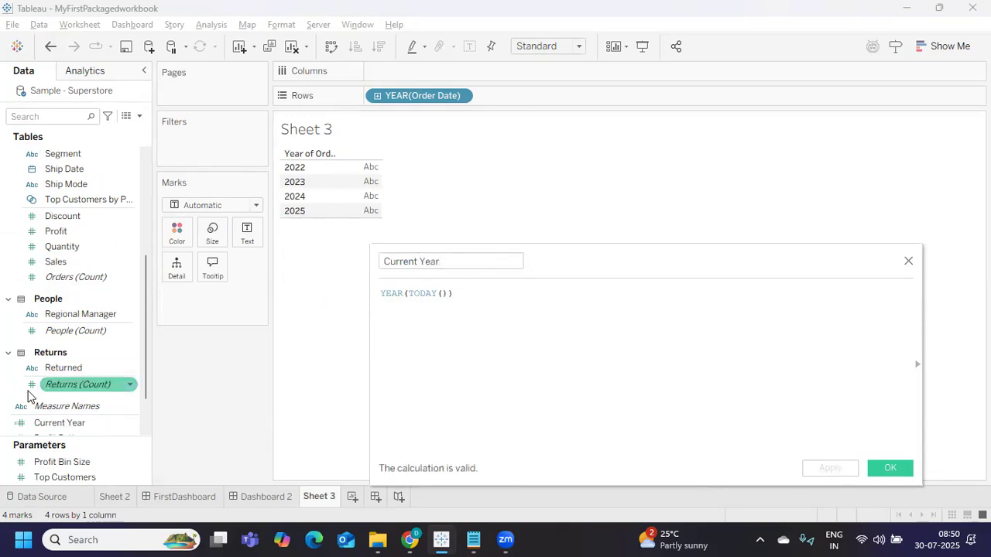
{"action": "left_click", "coordinate": [902, 475]}
- Convert the Current Year field to a dimension and show it as text beside each order year
{"action": "left_click", "coordinate": [115, 421]}
{"action": "right_click", "coordinate": [130, 426]}
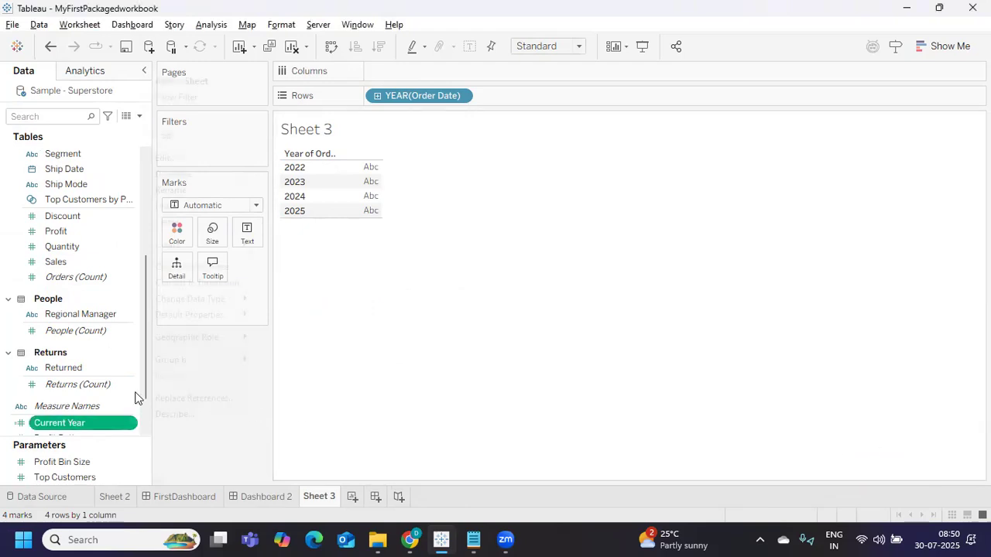
{"action": "left_click", "coordinate": [181, 283]}
{"action": "left_click_drag", "start_coordinate": [60, 403], "coordinate": [246, 236]}
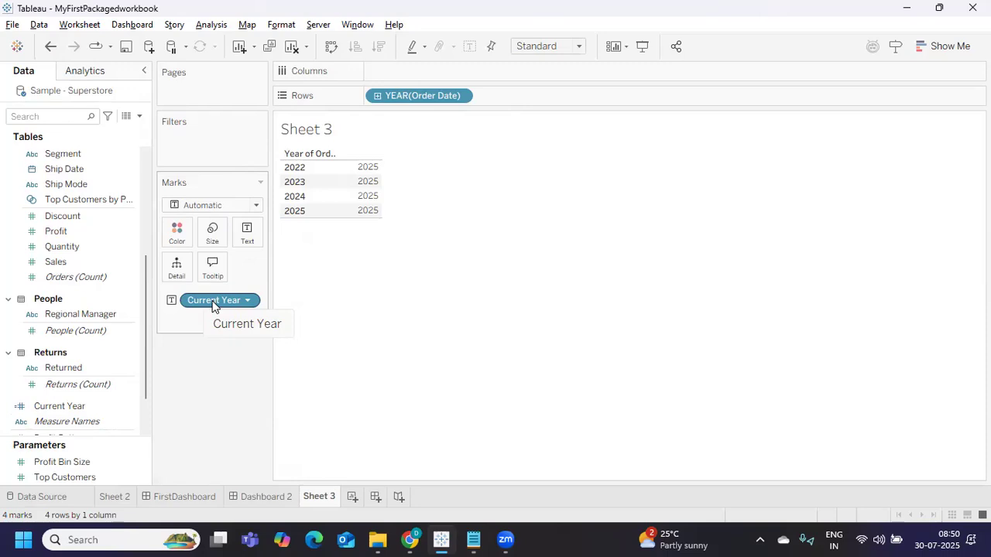
- Start a new calculated field named "CY-LOD"
{"action": "left_click", "coordinate": [140, 116]}
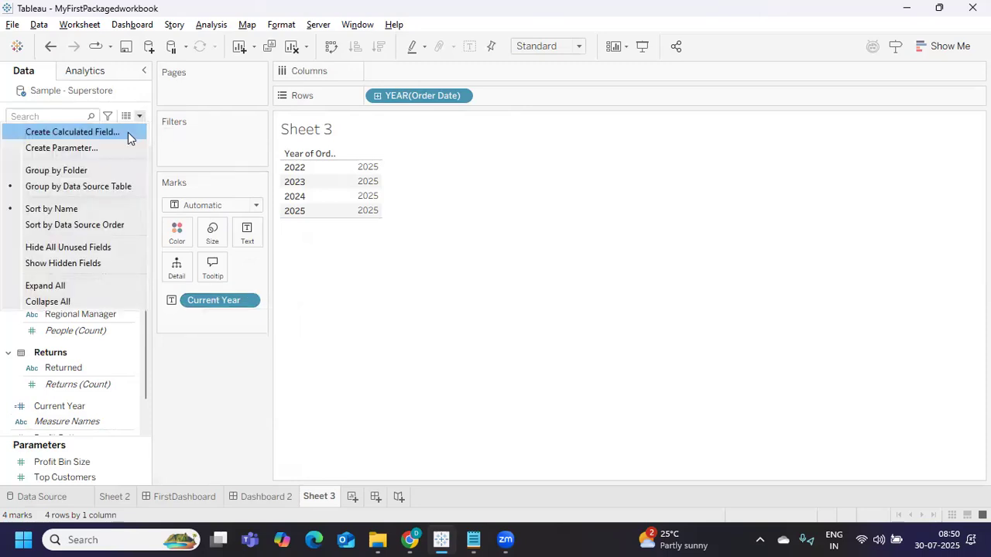
{"action": "left_click", "coordinate": [72, 133]}
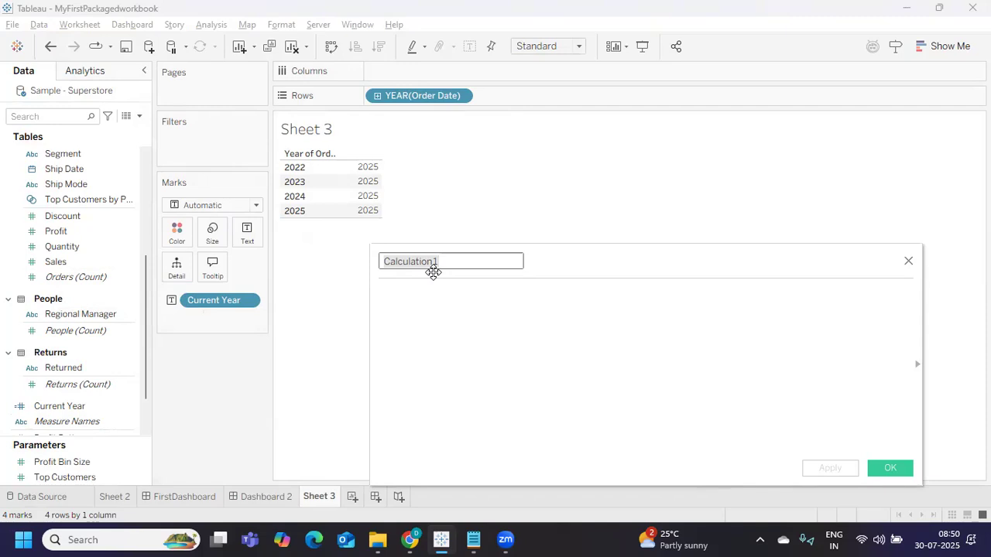
{"action": "type", "text": "Cu"}
{"action": "type", "text": "Y-LOD"}
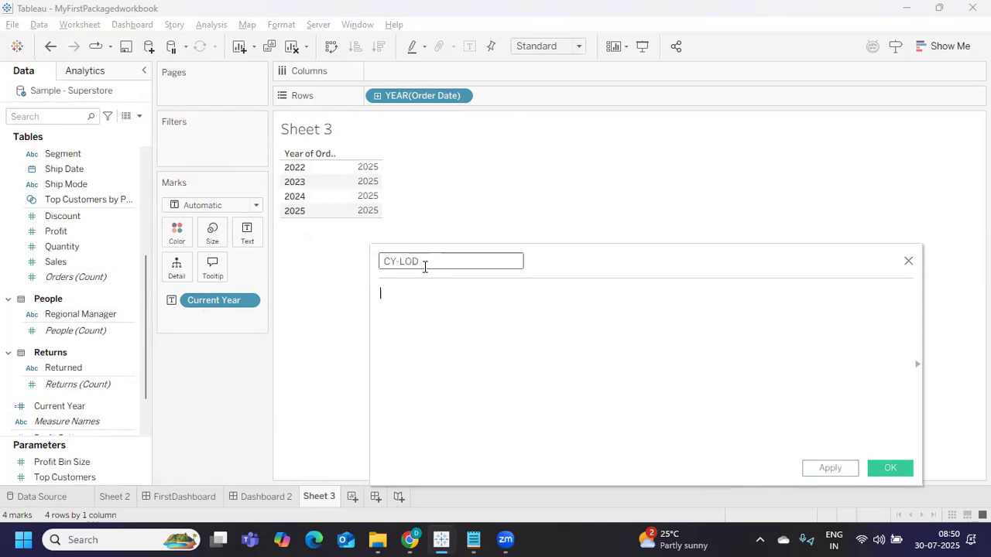
- Enter the formula {MAX(YEAR([Order Date]))} for the CY-LOD field
{"action": "key", "text": "Tab"}
{"action": "type", "text": "{MAX(ye"}
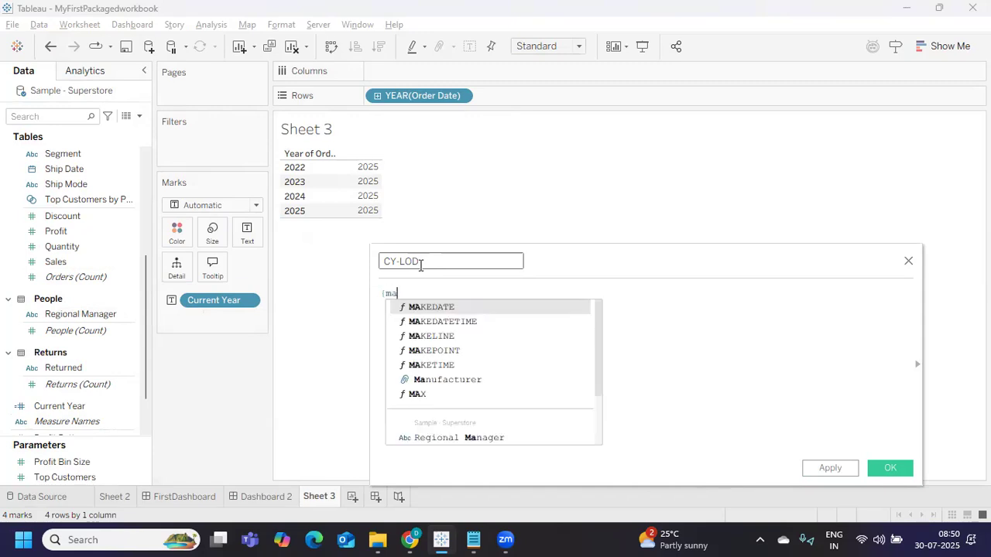
{"action": "key", "text": "Return"}
{"action": "type", "text": "ord"}
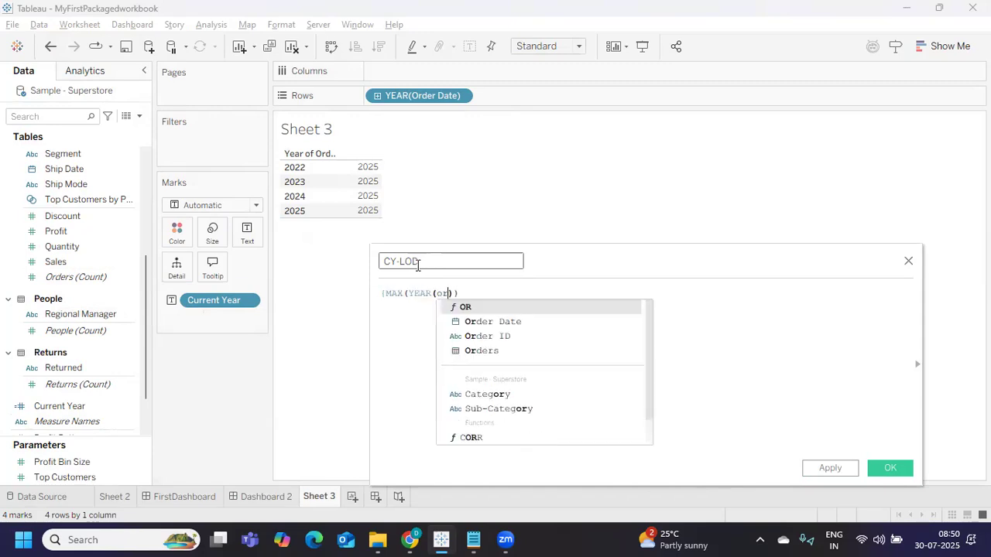
{"action": "key", "text": "Return"}
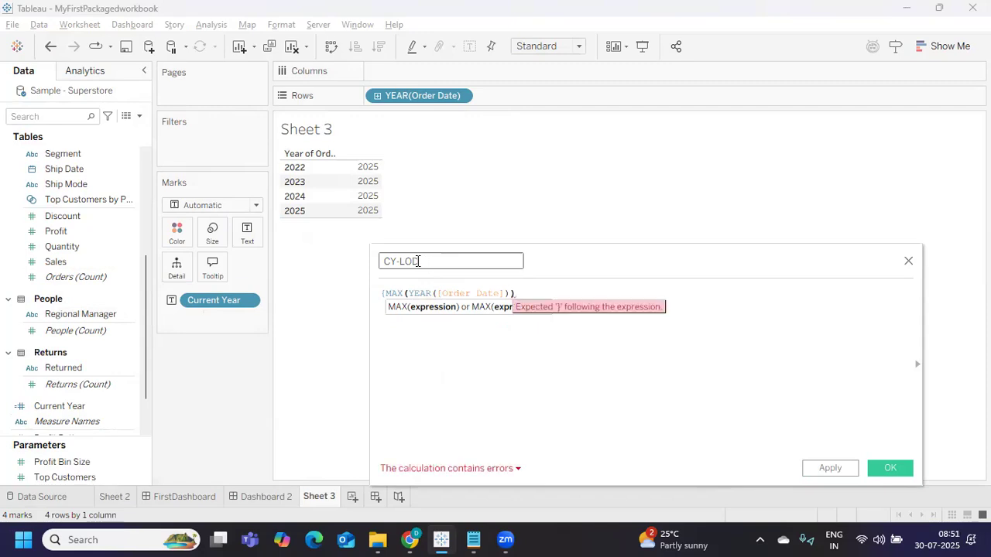
{"action": "type", "text": "}"}
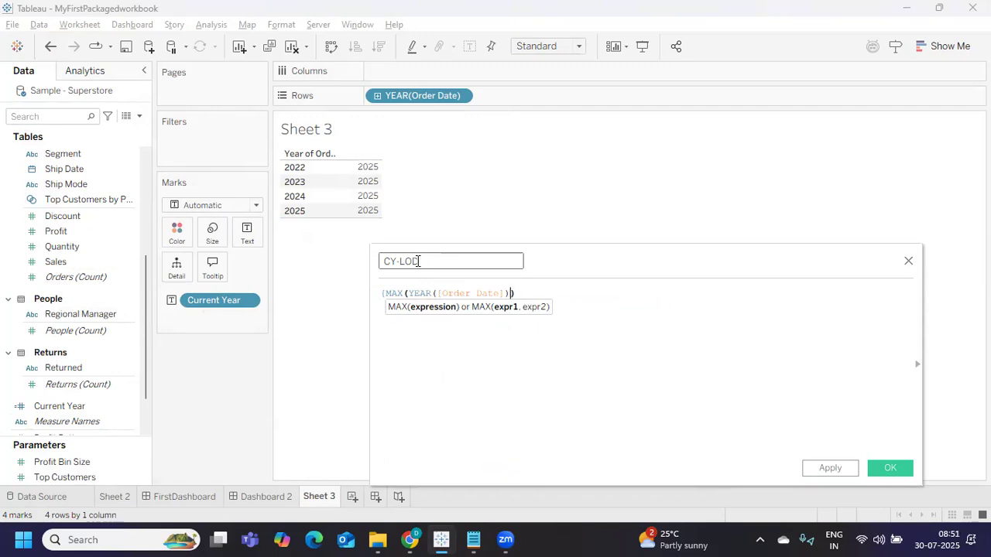
{"action": "key", "text": "Right"}
{"action": "type", "text": "}"}
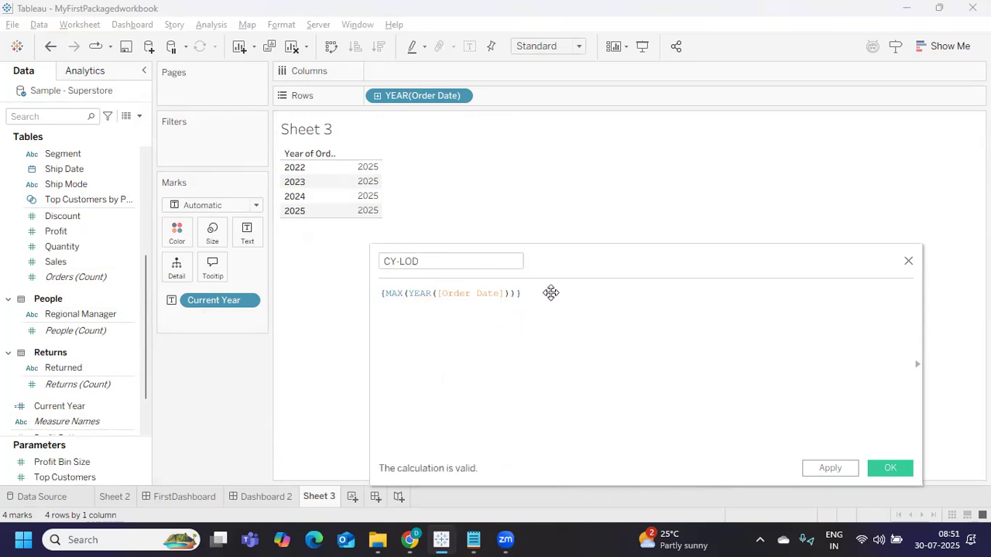
- Highlight MAX and YEAR in the CY-LOD formula, and save the calculated field
{"action": "triple_click", "coordinate": [392, 294]}
{"action": "left_click", "coordinate": [394, 315]}
{"action": "double_click", "coordinate": [395, 295]}
{"action": "double_click", "coordinate": [419, 294]}
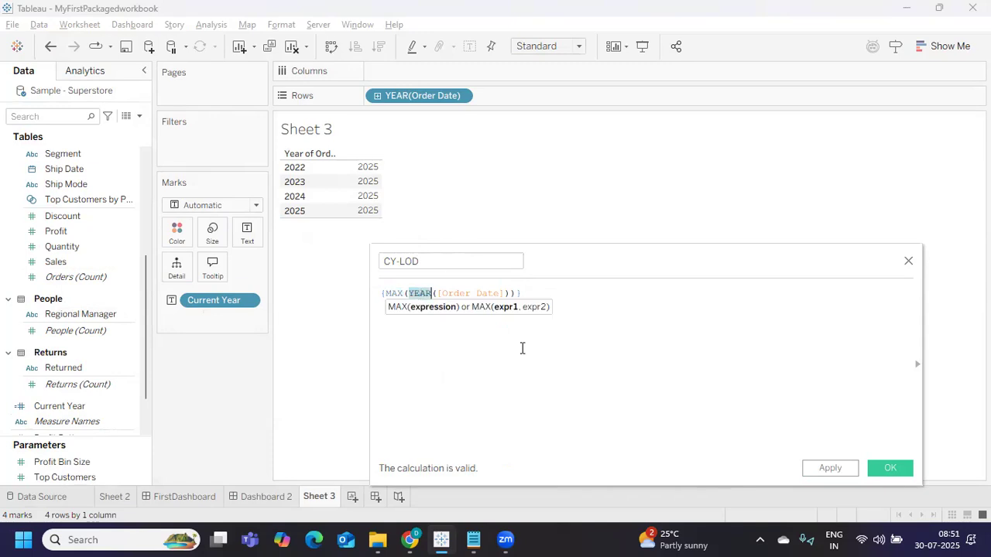
{"action": "left_click", "coordinate": [820, 470]}
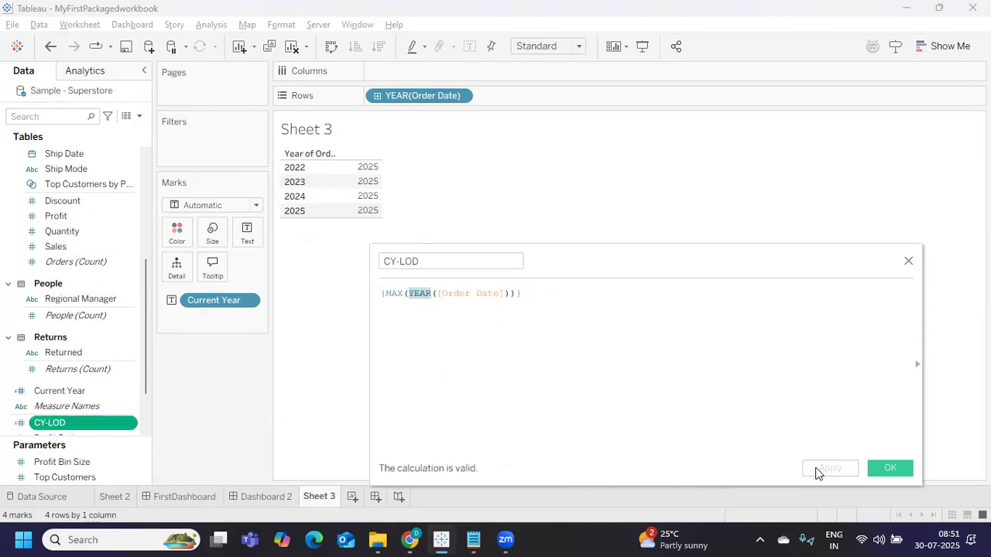
{"action": "left_click", "coordinate": [892, 473]}
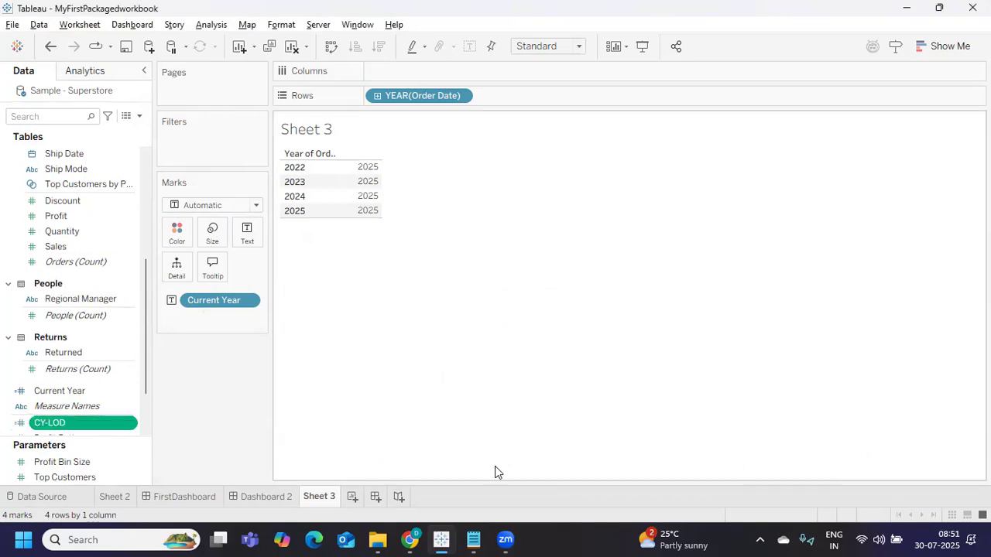
- Convert CY-LOD to a dimension and add it as text beneath the Current Year values in the table
{"action": "left_click", "coordinate": [130, 429]}
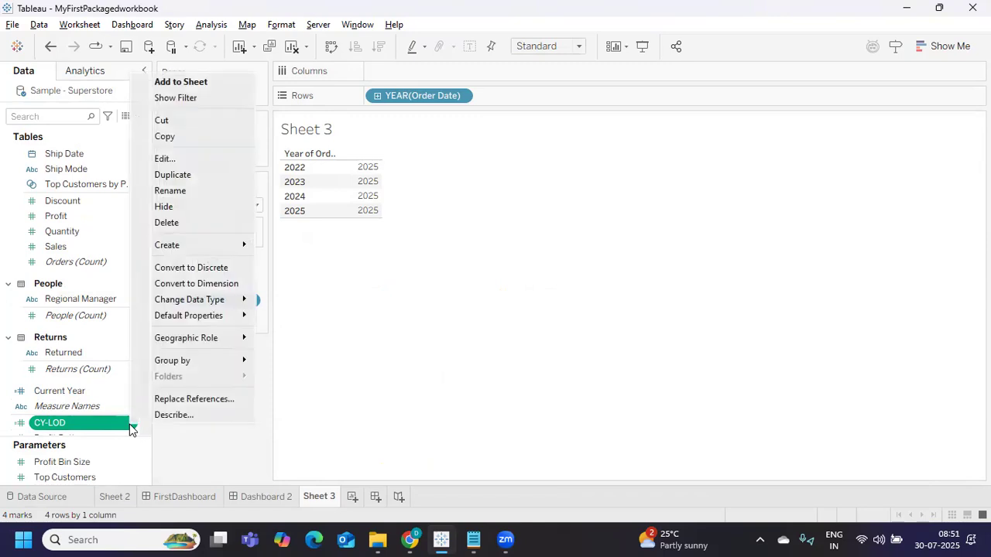
{"action": "left_click", "coordinate": [187, 285]}
{"action": "left_click_drag", "start_coordinate": [61, 407], "coordinate": [252, 242]}
{"action": "mouse_move", "coordinate": [361, 182]}
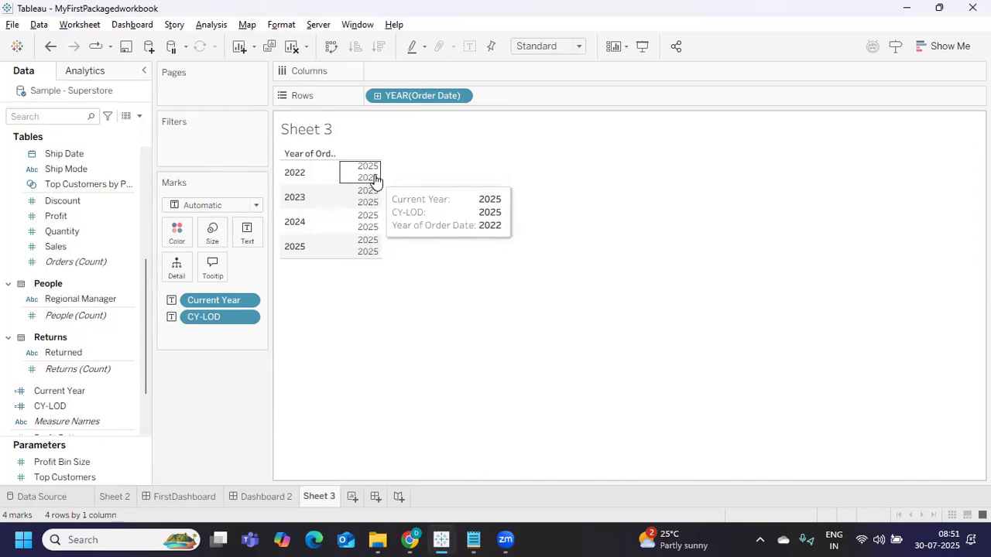
- Open the Current Year calculation, highlight its formula for review, and close it
{"action": "left_click", "coordinate": [105, 391]}
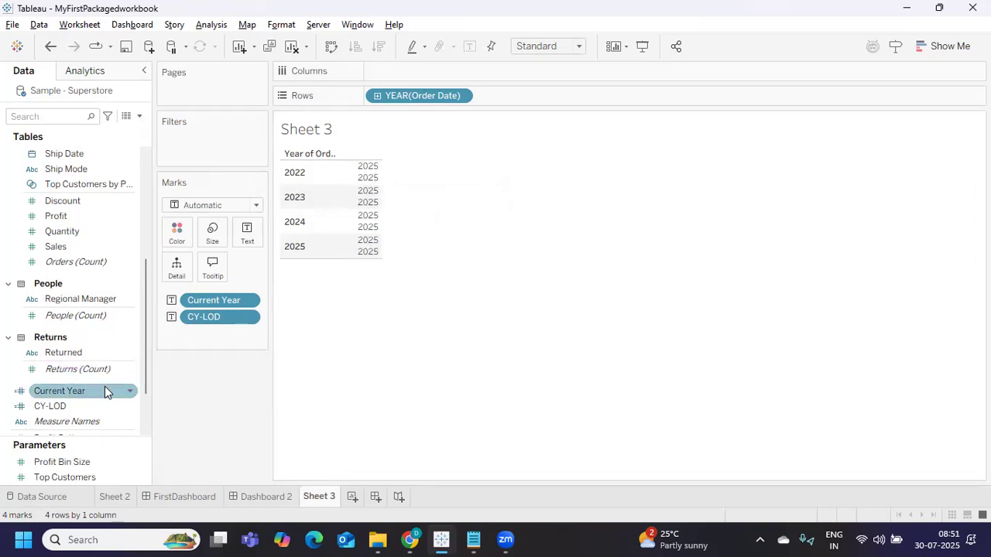
{"action": "left_click", "coordinate": [130, 395]}
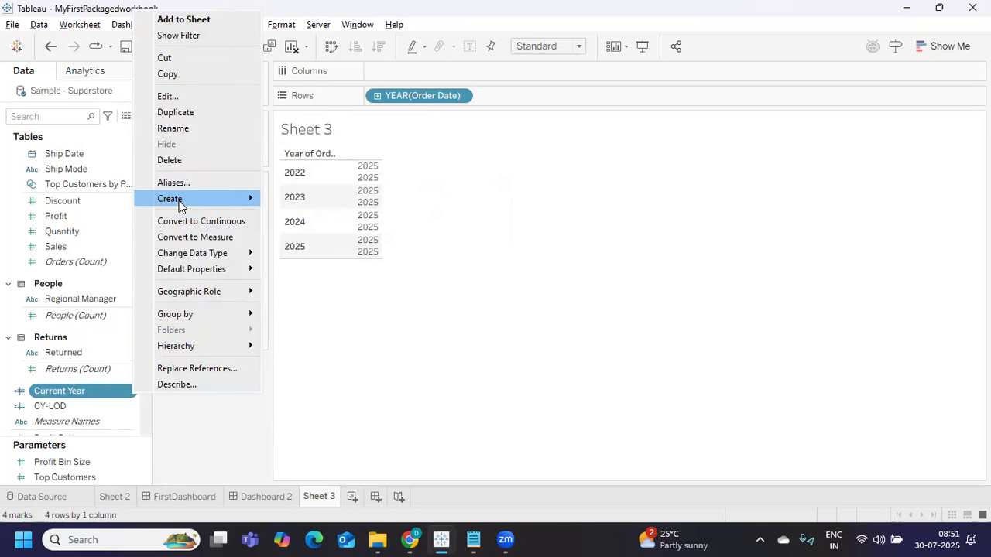
{"action": "left_click", "coordinate": [189, 97]}
{"action": "left_click_drag", "start_coordinate": [474, 293], "coordinate": [393, 294]}
{"action": "left_click", "coordinate": [892, 472]}
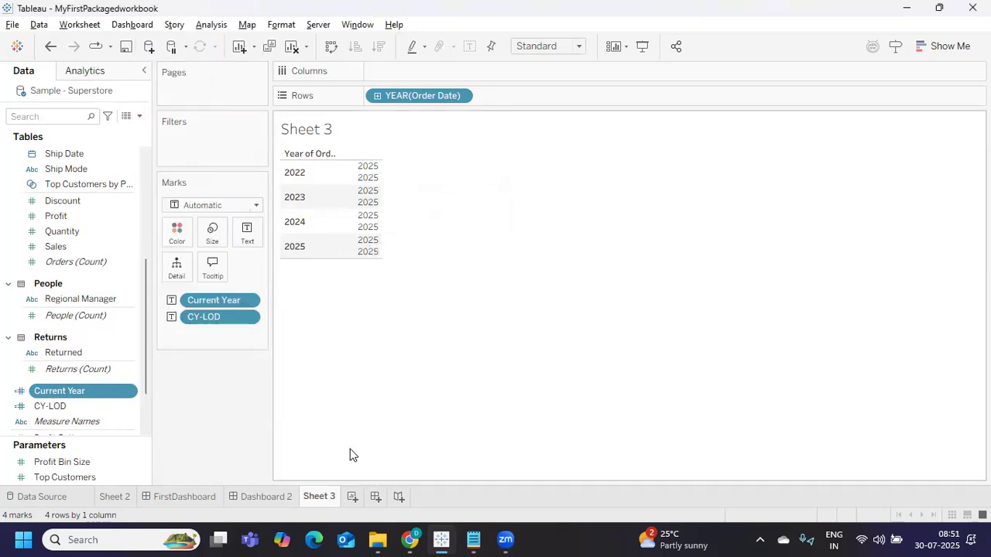
- Open the CY-LOD calculation, highlight its full formula for review, and close it
{"action": "left_click", "coordinate": [124, 407]}
{"action": "right_click", "coordinate": [129, 407]}
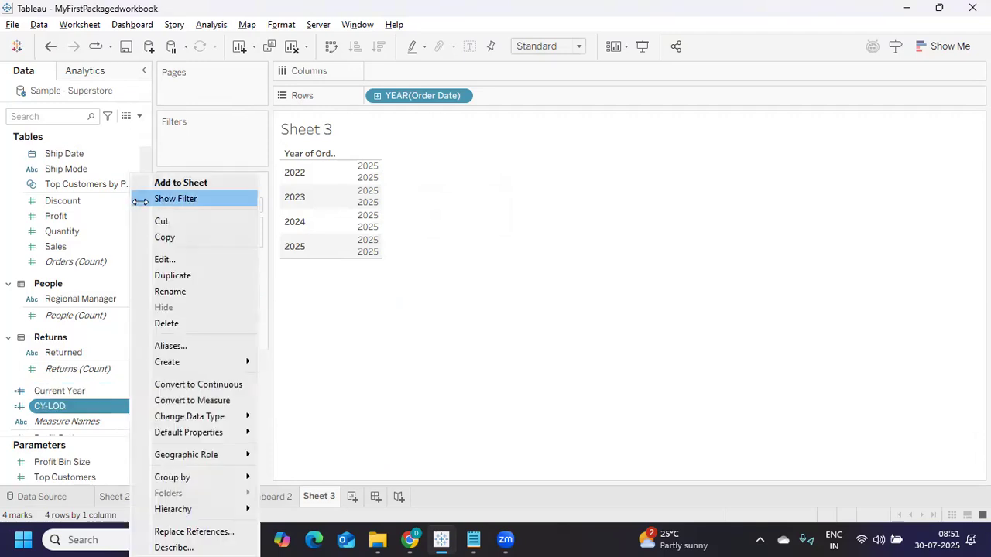
{"action": "left_click", "coordinate": [163, 259]}
{"action": "left_click_drag", "start_coordinate": [532, 294], "coordinate": [350, 294]}
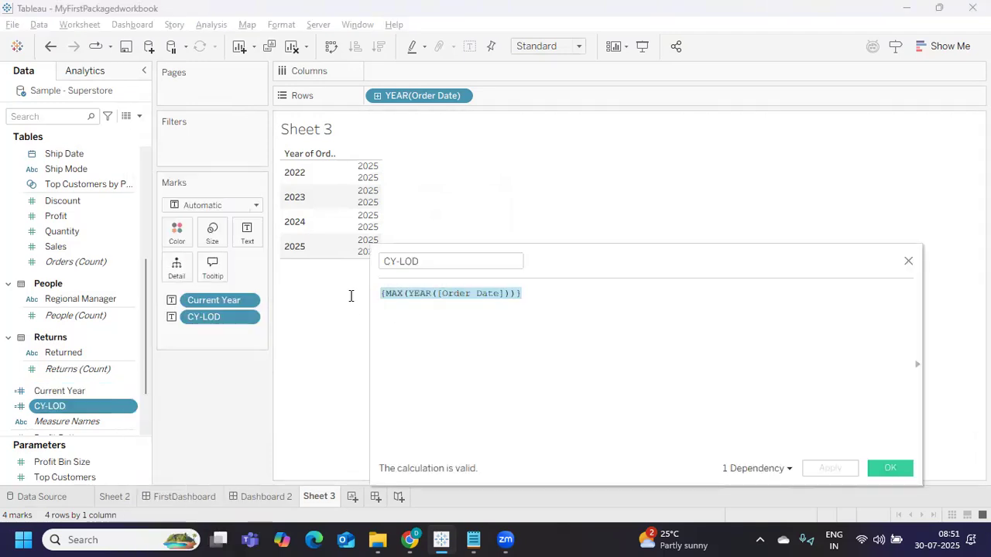
{"action": "left_click", "coordinate": [885, 470]}
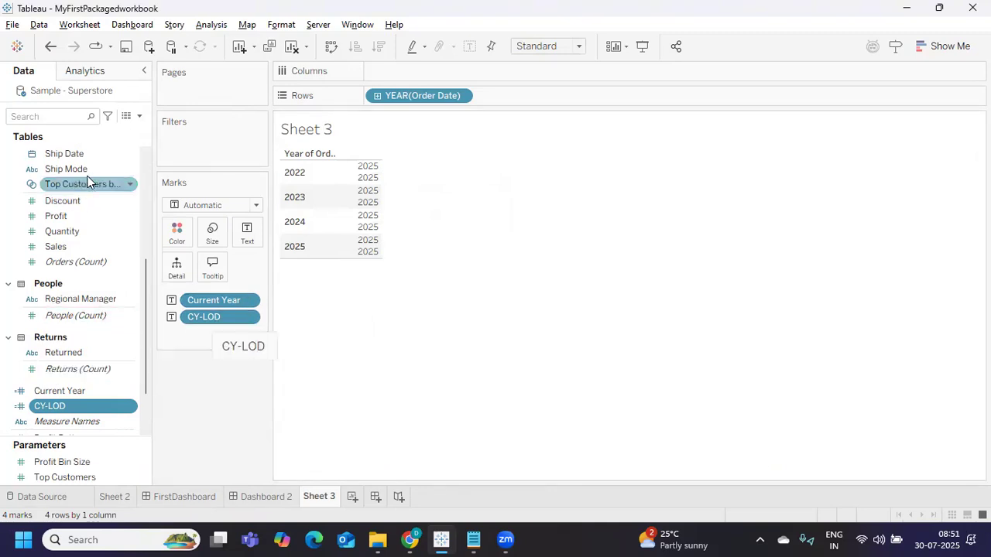
- Start a calculated field named "CY sales" with the condition IF YEAR([Order Date]) = YEAR(TODAY())
{"action": "left_click", "coordinate": [140, 116]}
{"action": "left_click", "coordinate": [121, 130]}
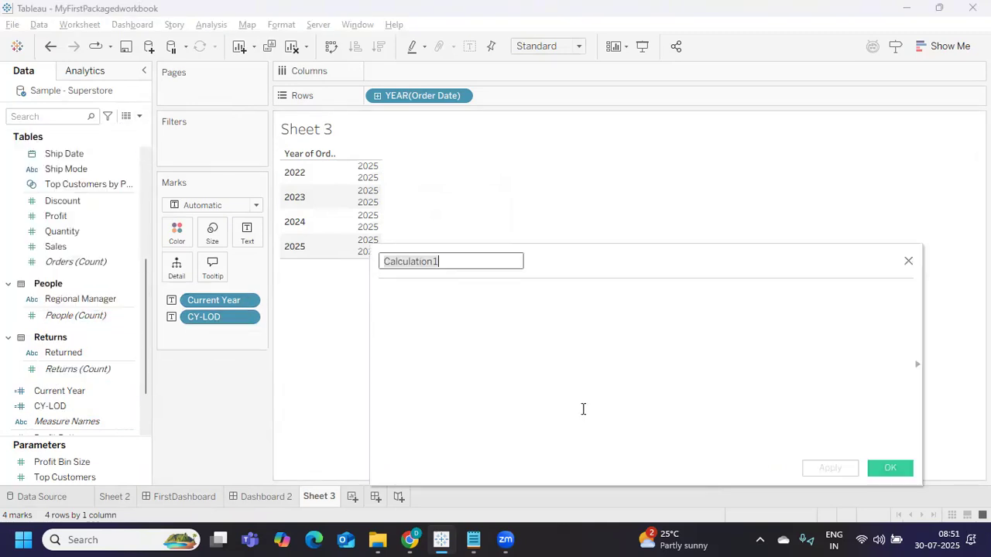
{"action": "type", "text": "CY"}
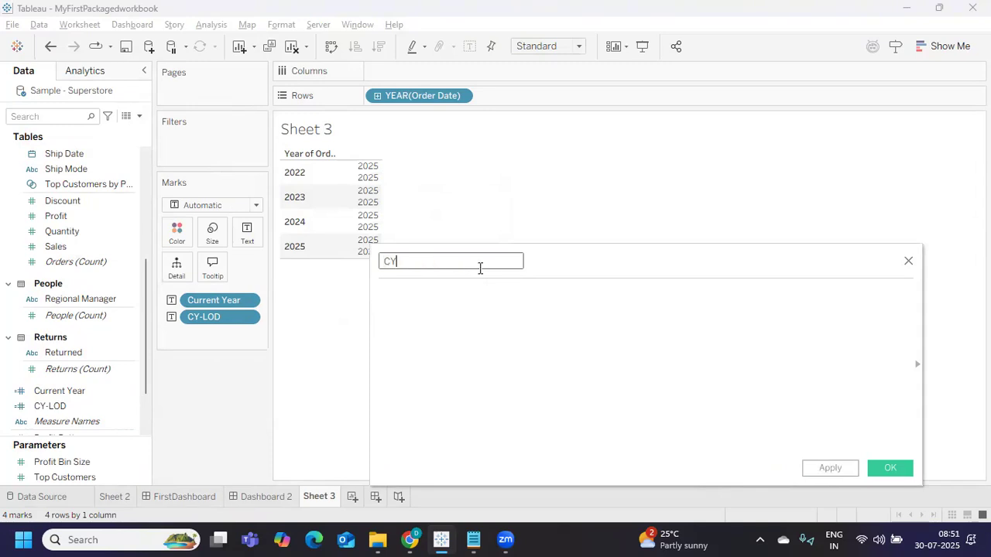
{"action": "type", "text": " sIF YEAR(ord"}
{"action": "key", "text": "Return"}
{"action": "type", "text": "= YEAR(to"}
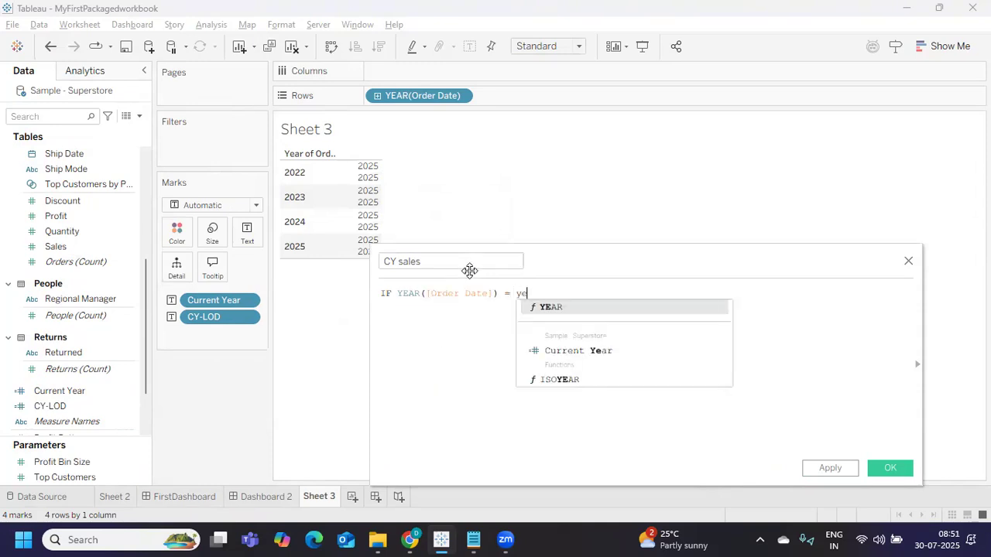
{"action": "key", "text": "Return"}
- Complete the CY sales formula with THEN [Sales] END
{"action": "type", "text": ") th"}
{"action": "key", "text": "Return"}
{"action": "type", "text": "[sa"}
{"action": "key", "text": "Return"}
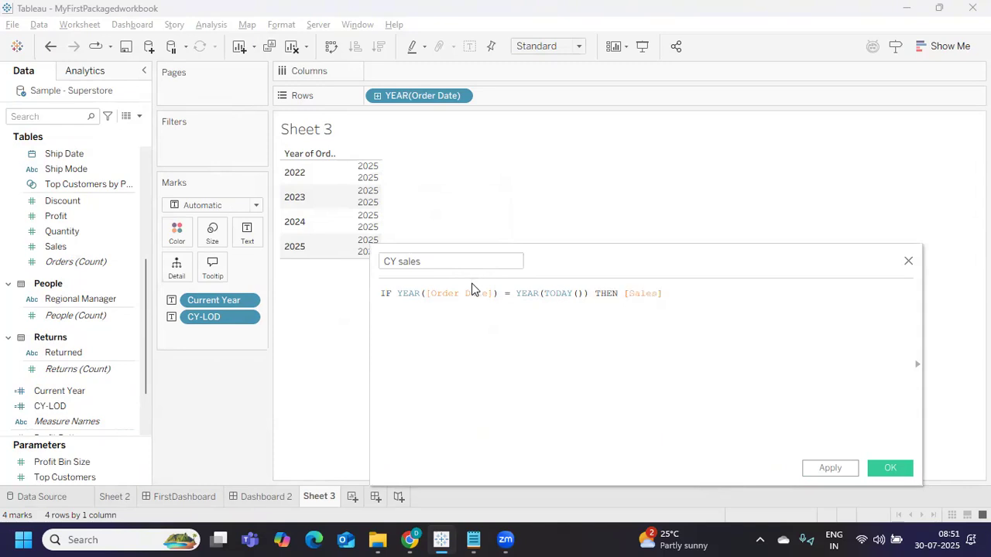
{"action": "type", "text": "end"}
{"action": "key", "text": "Return"}
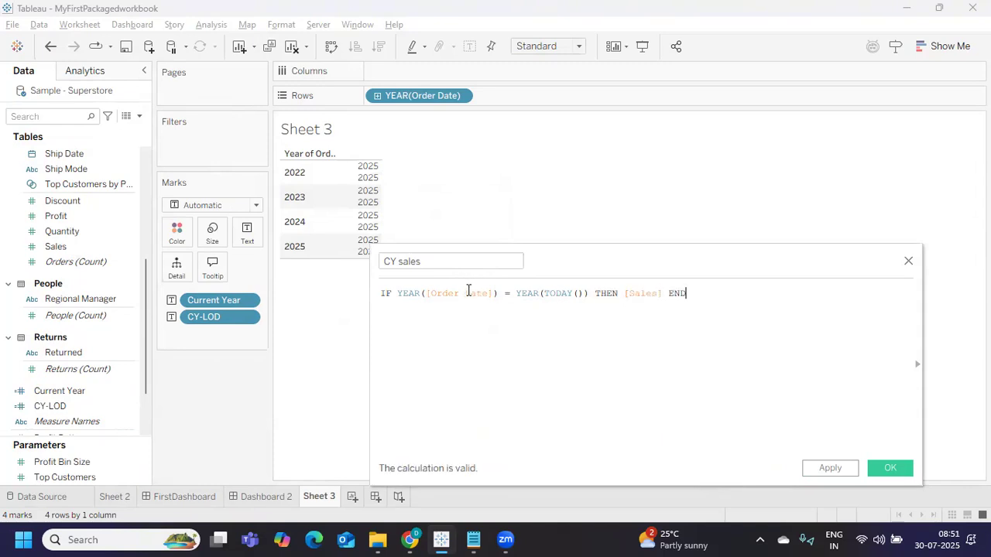
- Highlight the CY sales formula for review, save the calculation, and add CY sales to the view as text
{"action": "left_click_drag", "start_coordinate": [695, 293], "coordinate": [382, 296]}
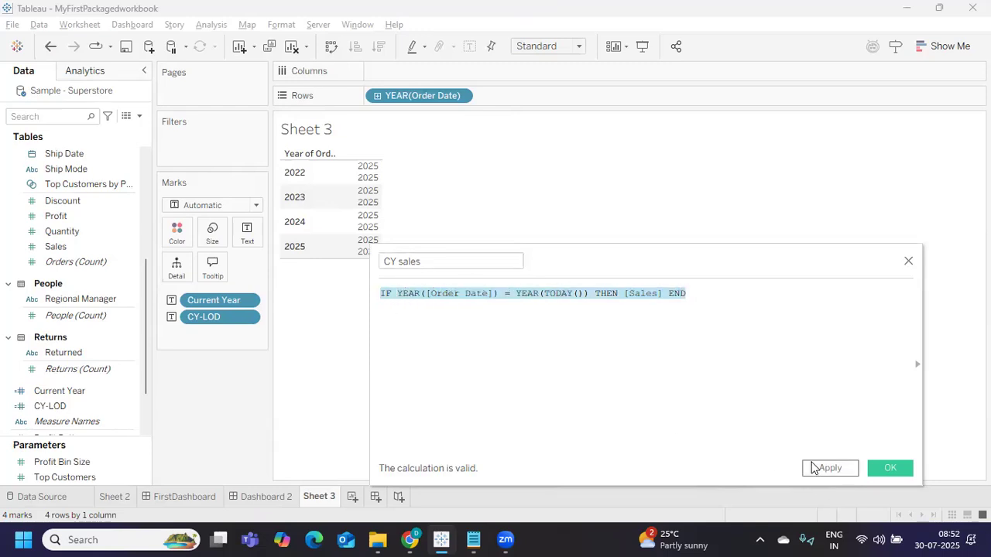
{"action": "left_click", "coordinate": [813, 468]}
{"action": "left_click", "coordinate": [890, 468]}
{"action": "left_click_drag", "start_coordinate": [74, 206], "coordinate": [247, 235]}
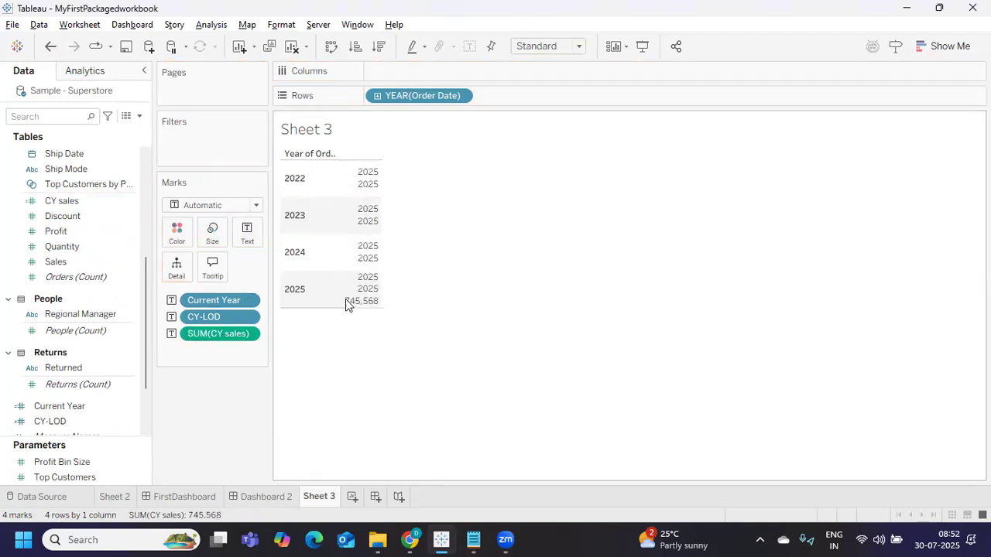
{"action": "mouse_move", "coordinate": [343, 310]}
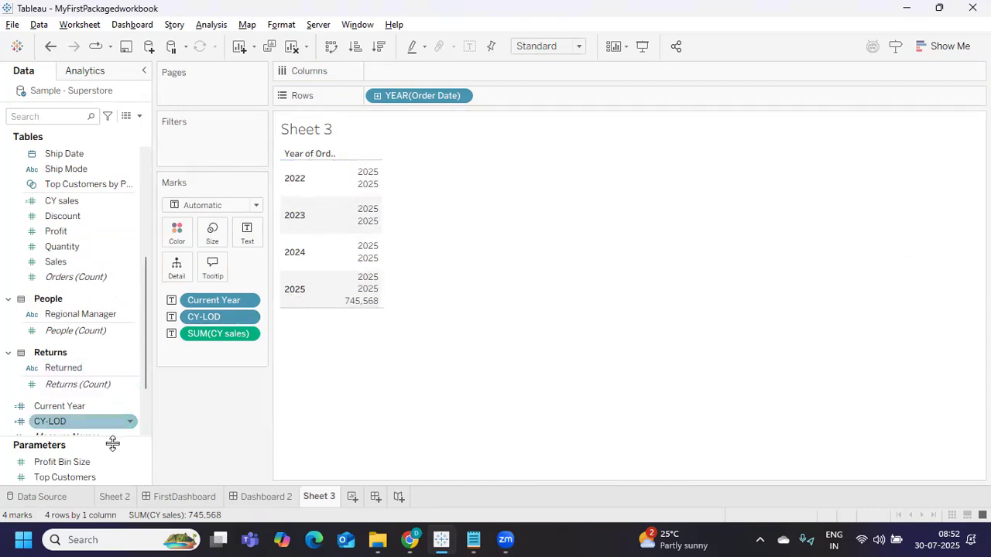
- Start a calculated field named "CY-LOD Sales" with the condition IF YEAR([Order Date])=YEAR([CY-LOD])
{"action": "left_click", "coordinate": [140, 116]}
{"action": "left_click", "coordinate": [125, 133]}
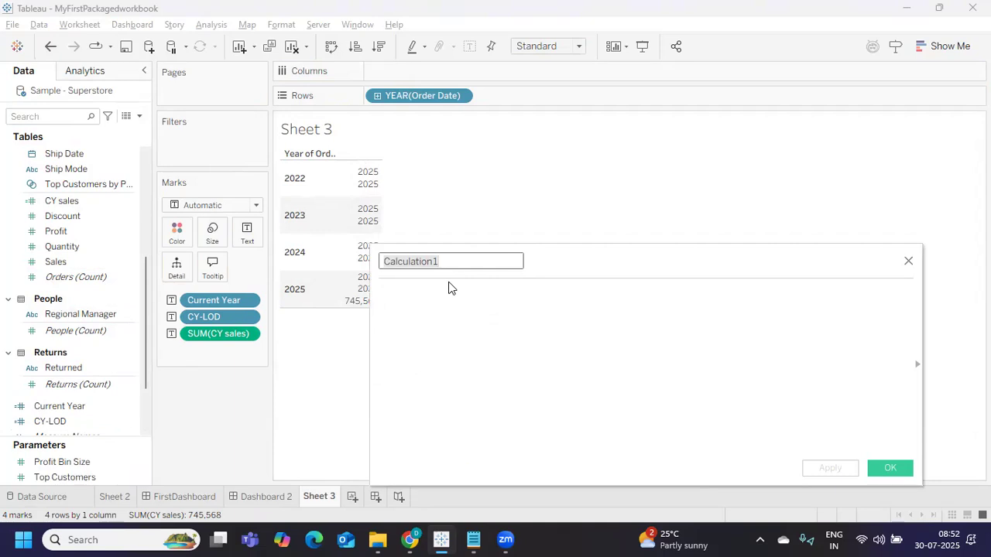
{"action": "type", "text": "C"}
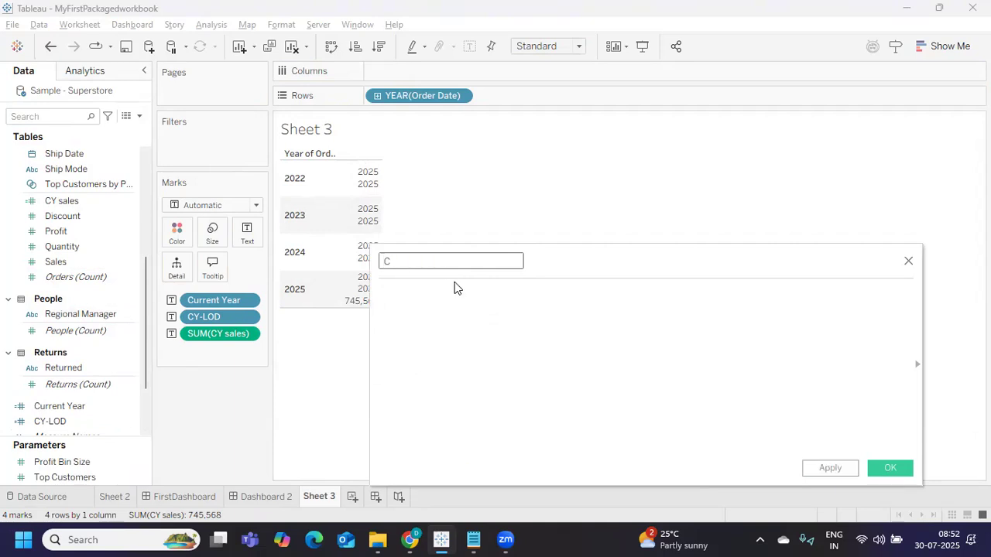
{"action": "type", "text": "Y-LOd Sales"}
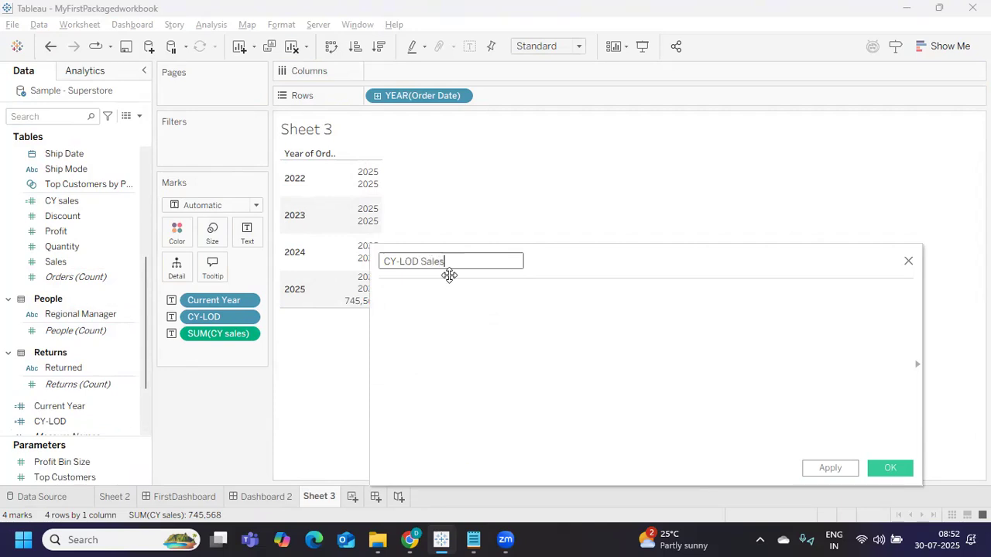
{"action": "key", "text": "Tab"}
{"action": "type", "text": "IF YEAR(or"}
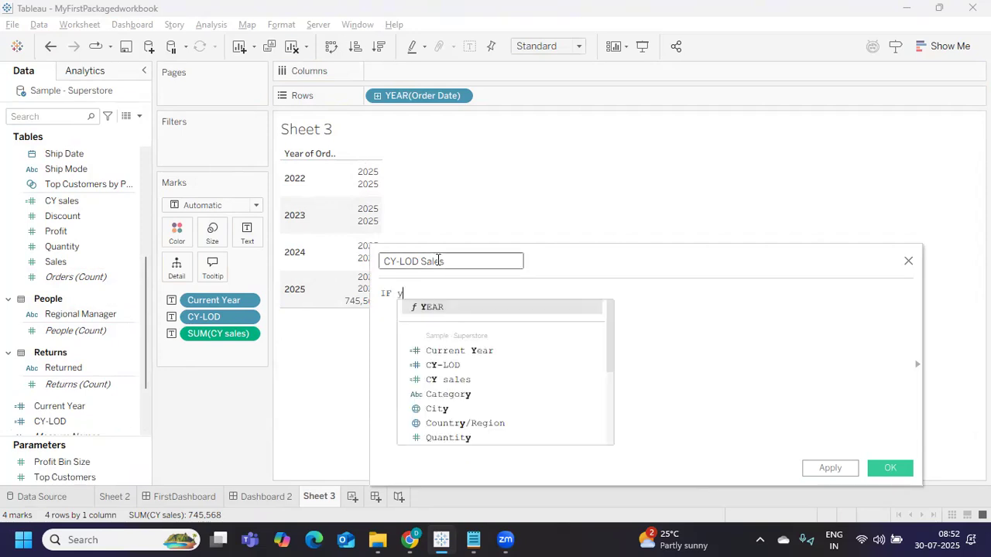
{"action": "key", "text": "Down"}
{"action": "key", "text": "Return"}
{"action": "type", "text": "="}
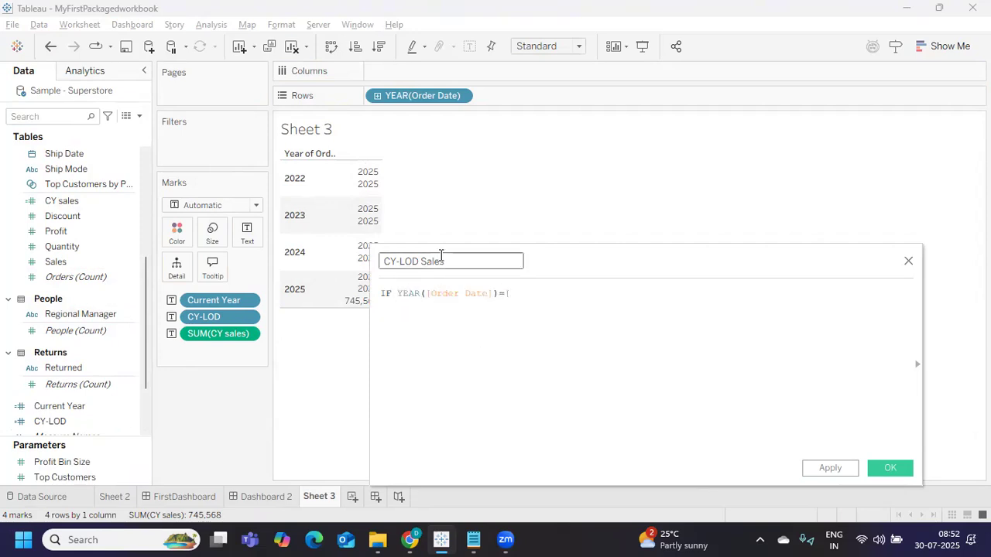
{"action": "type", "text": "YEAR(cy"}
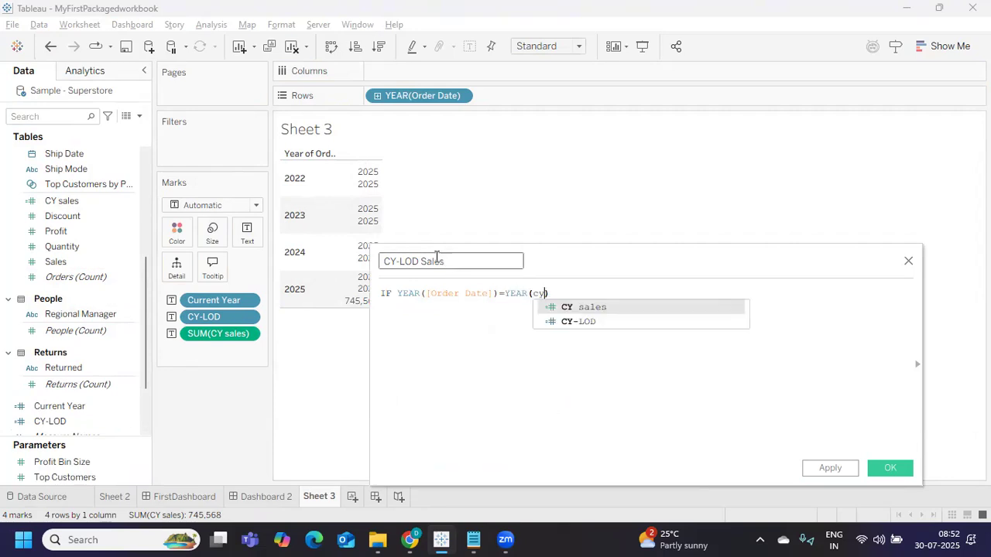
{"action": "key", "text": "Return"}
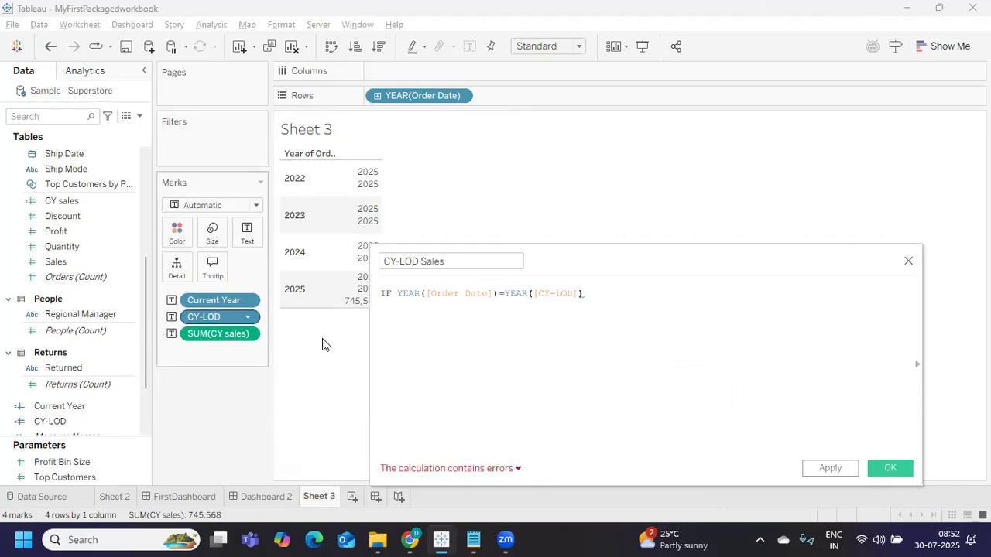
- Complete the CY-LOD Sales formula with THEN [Sales] END and move the calculation editor higher
{"action": "type", "text": ") THEN sal"}
{"action": "key", "text": "Return"}
{"action": "type", "text": "END"}
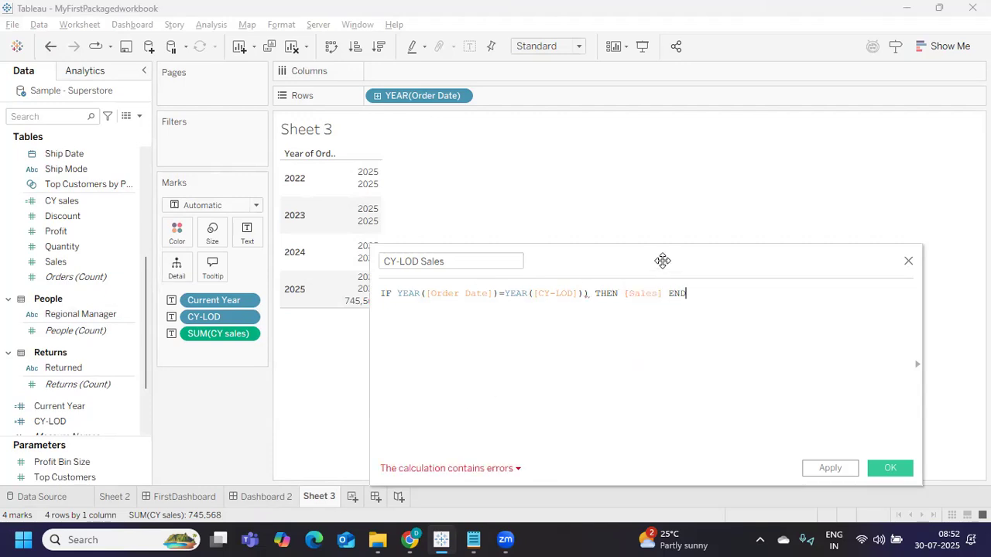
{"action": "left_click_drag", "start_coordinate": [659, 261], "coordinate": [648, 230]}
- Remove the extra closing parenthesis after [CY-LOD] in the CY-LOD Sales formula and check the calculation's error details
{"action": "mouse_move", "coordinate": [428, 438]}
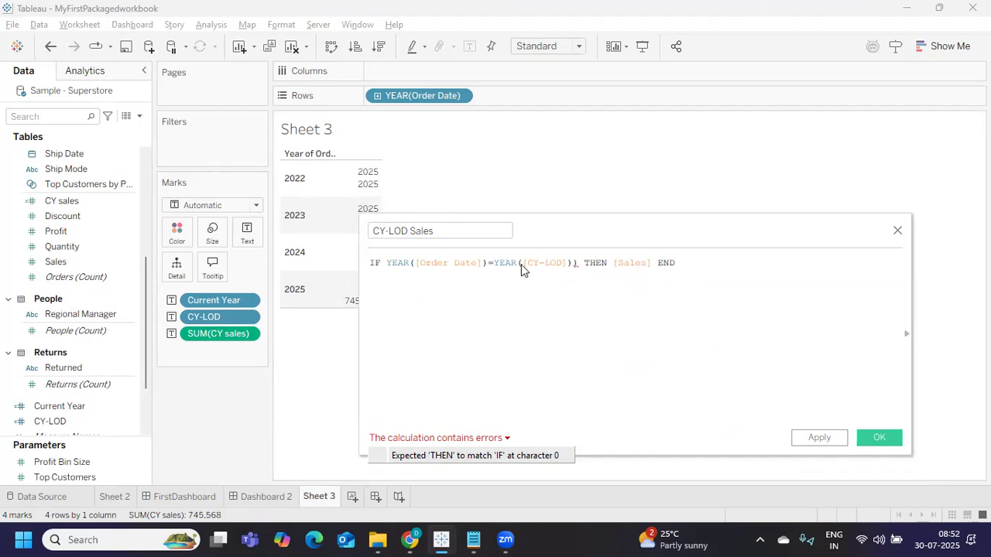
{"action": "left_click", "coordinate": [571, 265]}
{"action": "key", "text": "BackSpace"}
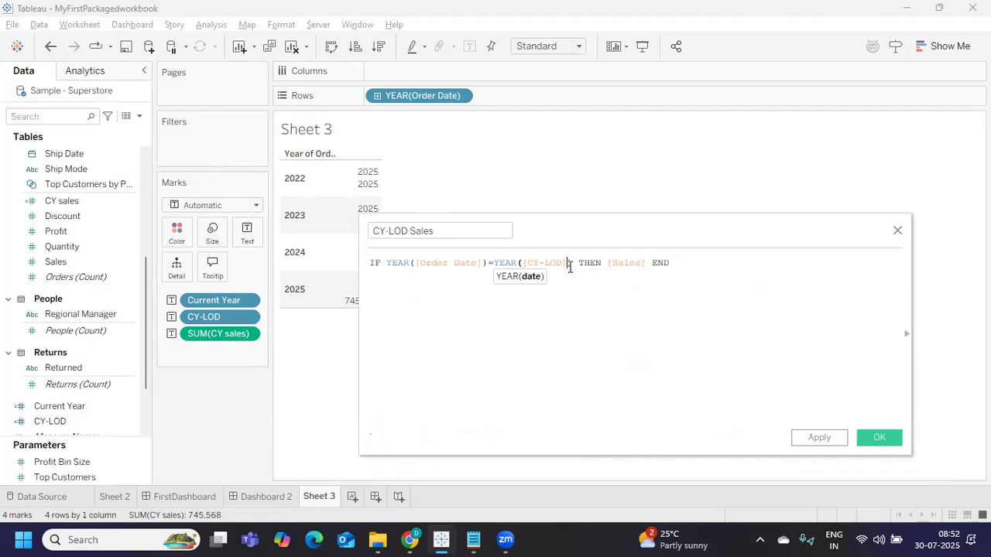
{"action": "key", "text": "End"}
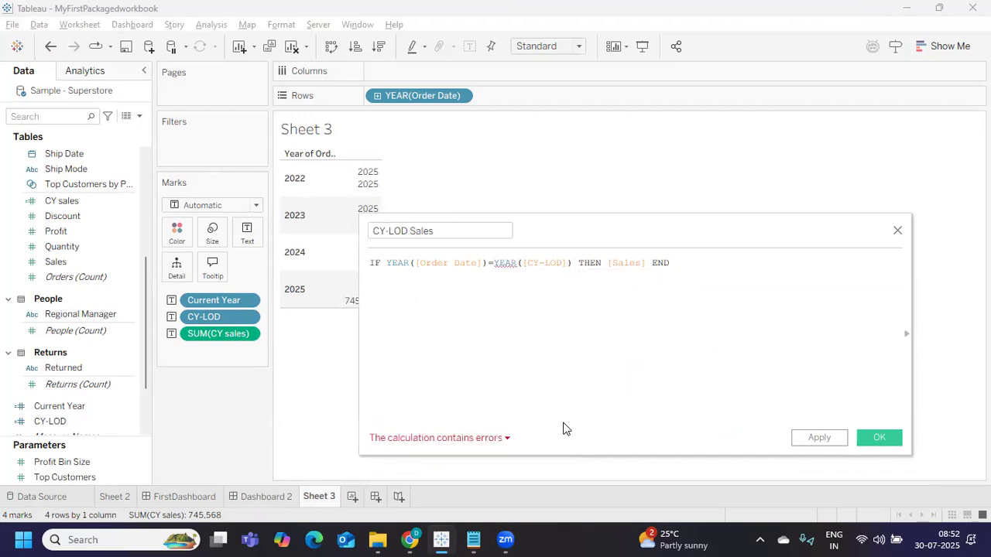
{"action": "left_click", "coordinate": [445, 439]}
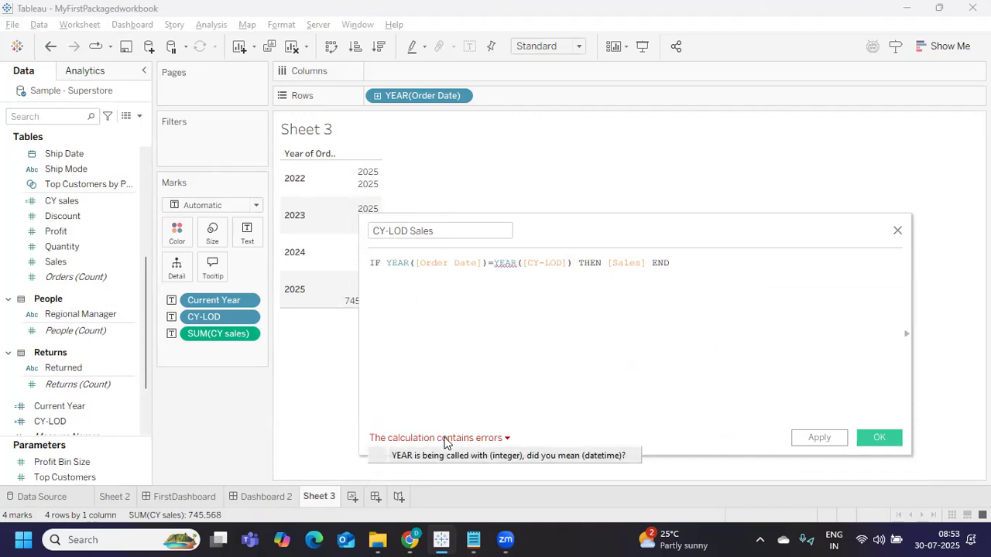
{"action": "left_click", "coordinate": [499, 308]}
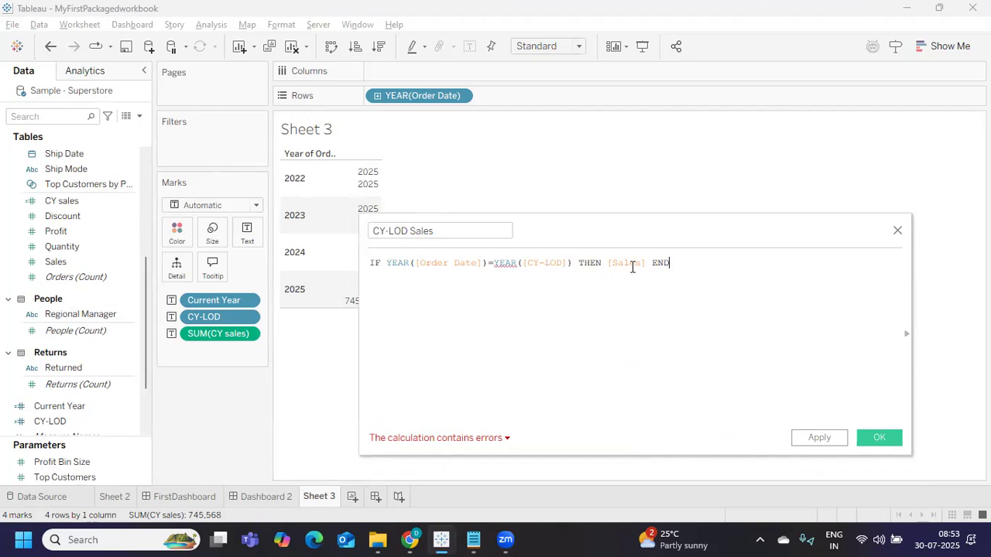
- Correct the CY-LOD Sales condition to YEAR([Order Date]) = [CY-LOD], highlight it for review, and close the calculation
{"action": "left_click_drag", "start_coordinate": [490, 266], "coordinate": [392, 264]}
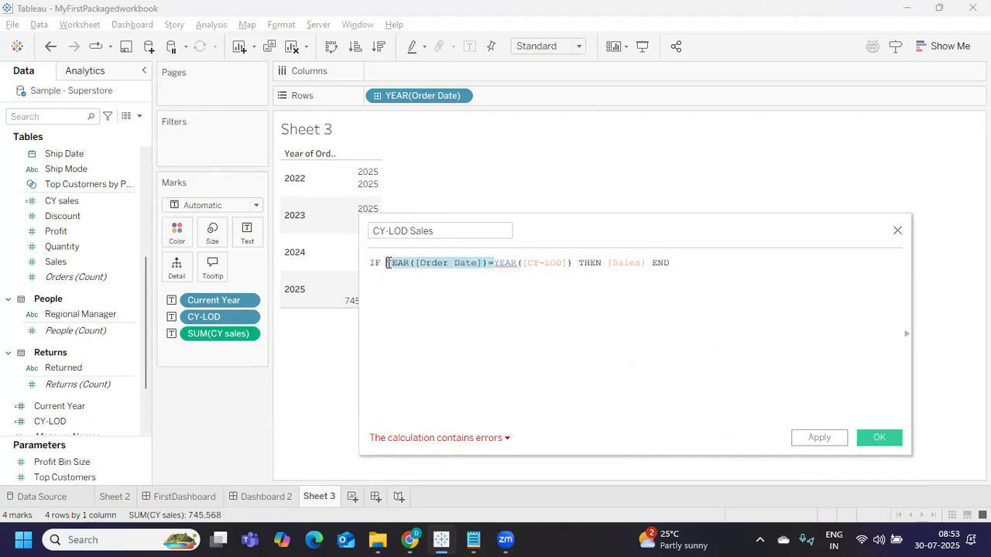
{"action": "key", "text": "BackSpace"}
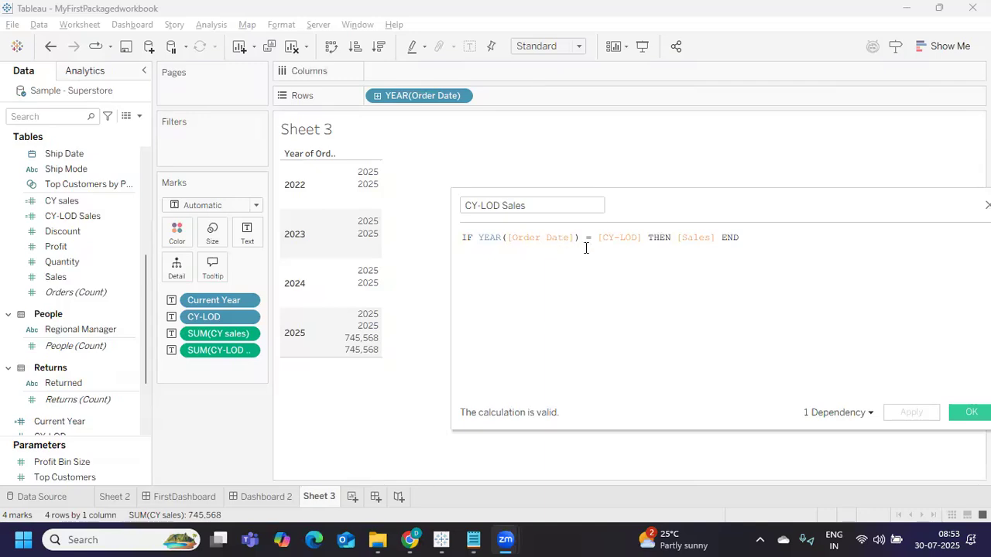
{"action": "left_click_drag", "start_coordinate": [477, 239], "coordinate": [648, 239]}
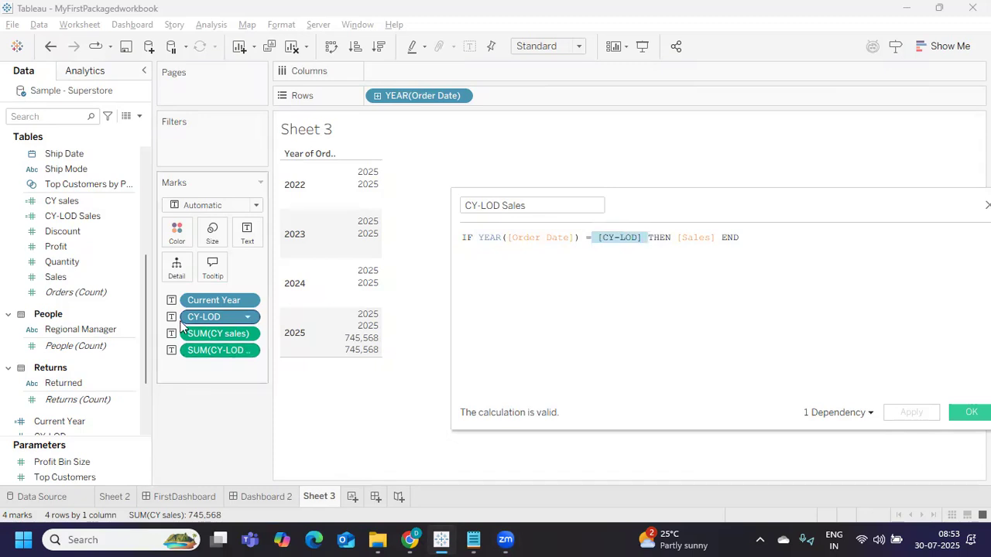
{"action": "left_click", "coordinate": [971, 412]}
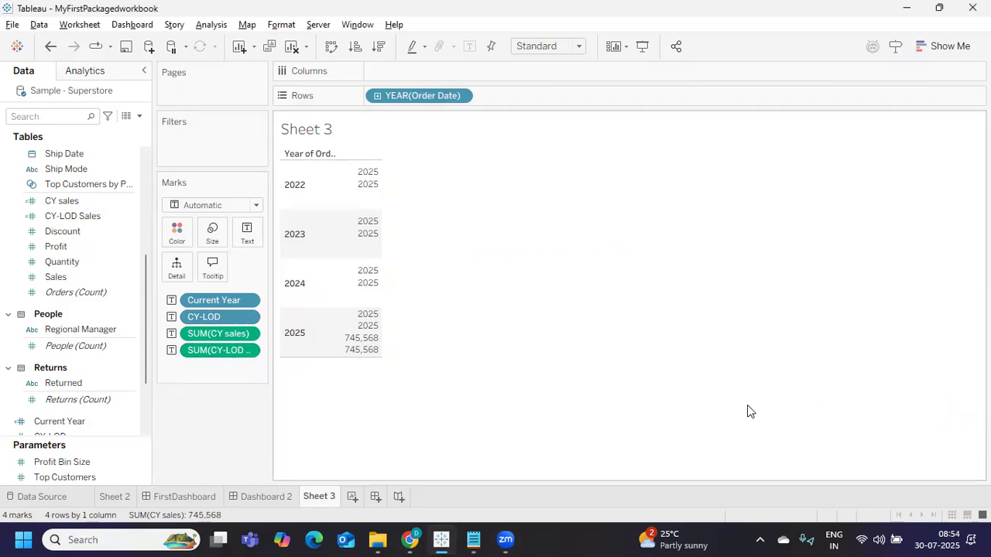
{"action": "mouse_move", "coordinate": [372, 352]}
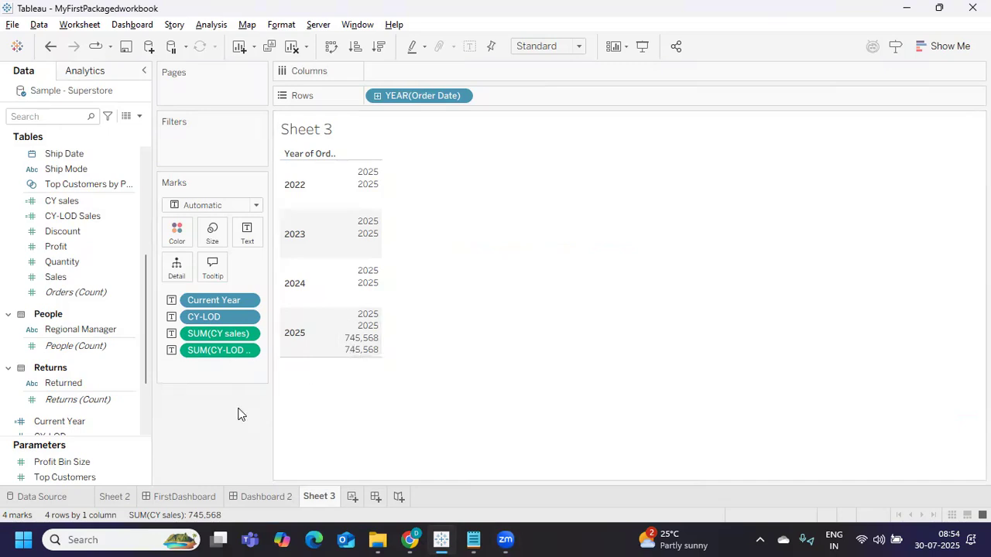
- Switch to the Notepad notes and highlight the lines on today's date and max year for review
{"action": "left_click", "coordinate": [474, 539]}
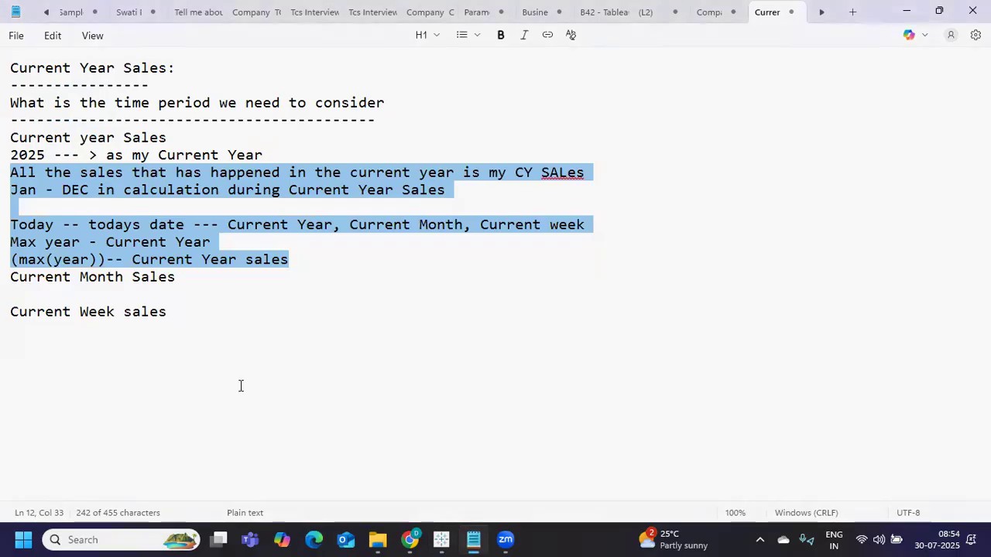
{"action": "left_click_drag", "start_coordinate": [37, 209], "coordinate": [357, 252]}
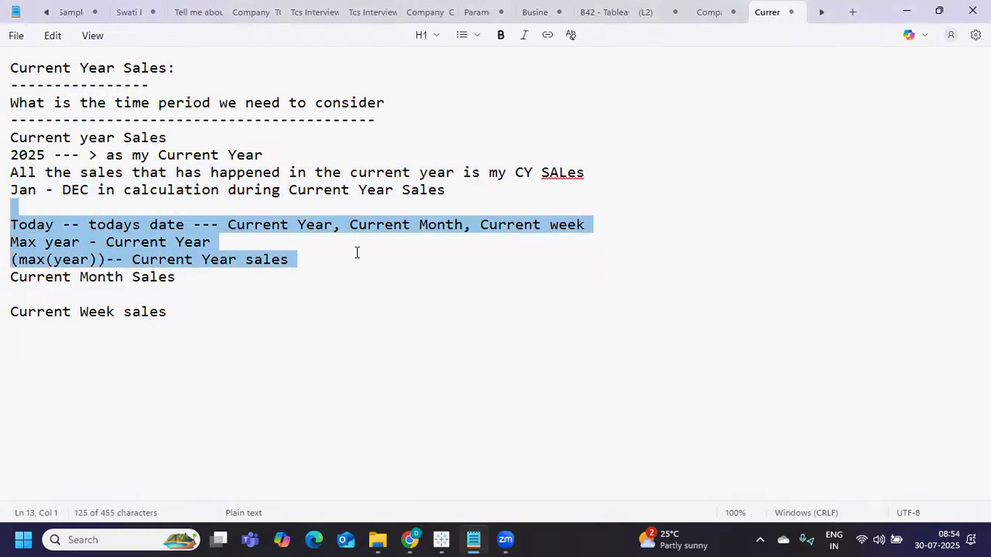
{"action": "left_click", "coordinate": [294, 310]}
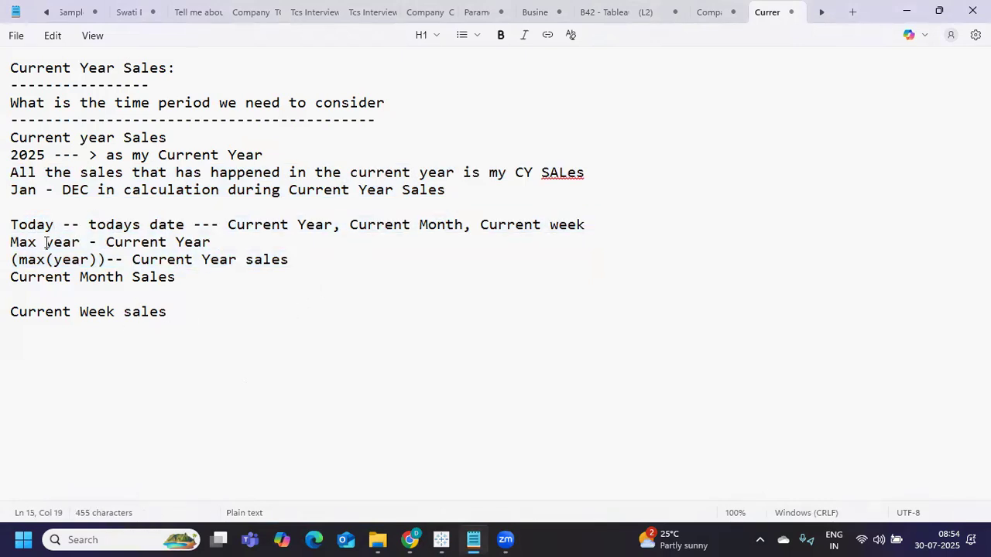
- Add the note "PY Sales -- Year -1" below the (max(year)) line, separated by a blank line
{"action": "left_click", "coordinate": [337, 257]}
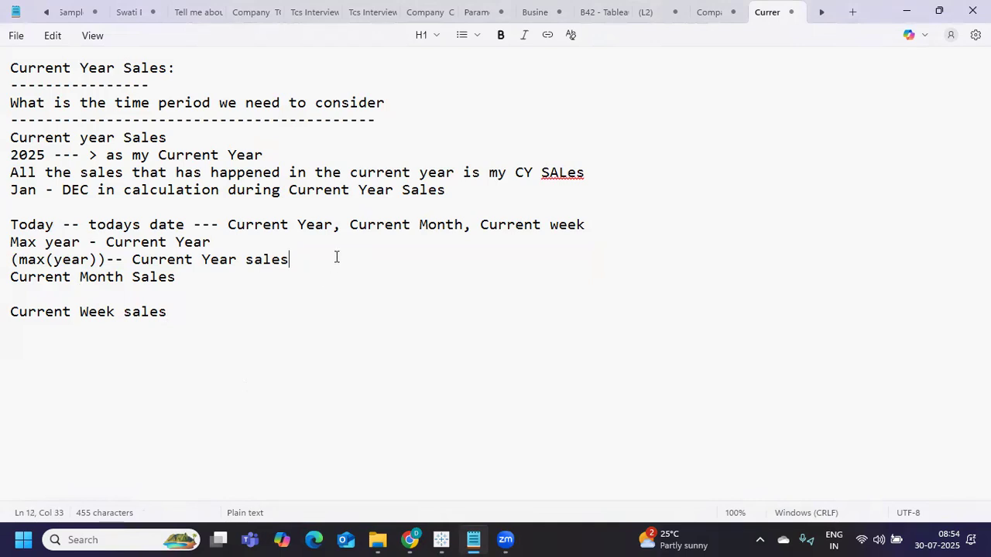
{"action": "key", "text": "Return"}
{"action": "key", "text": "Return"}
{"action": "type", "text": "P"}
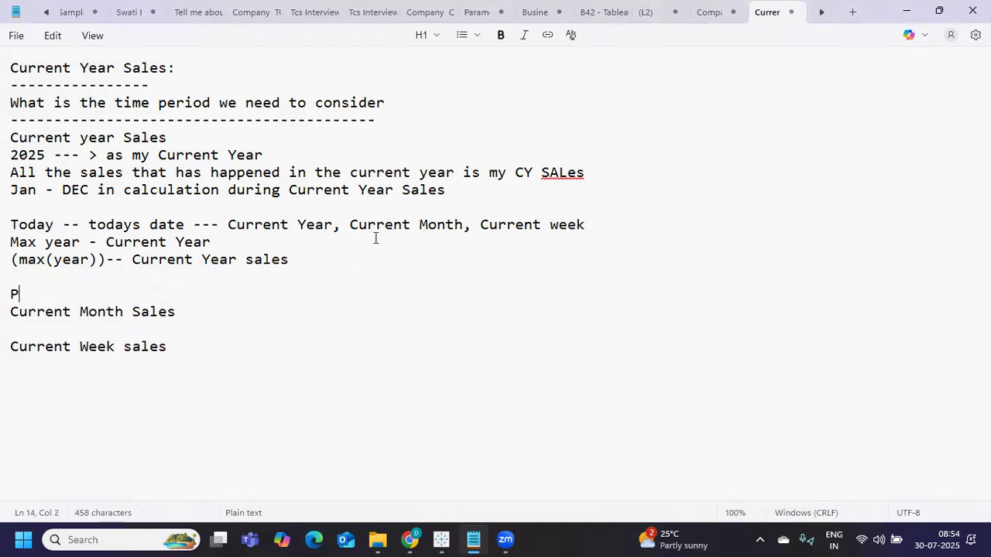
{"action": "type", "text": "Y Sales --"}
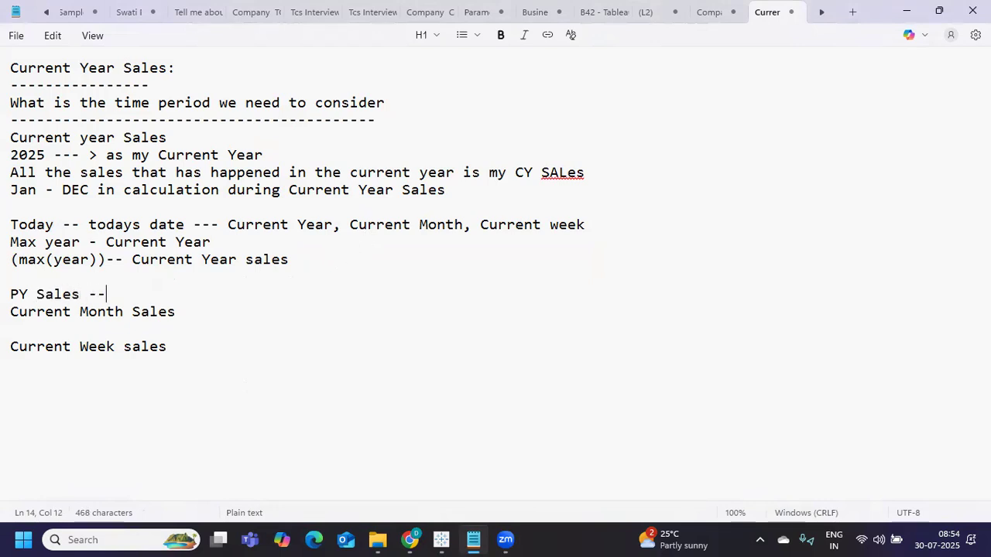
{"action": "type", "text": " Year "}
{"action": "type", "text": "o"}
{"action": "type", "text": "1"}
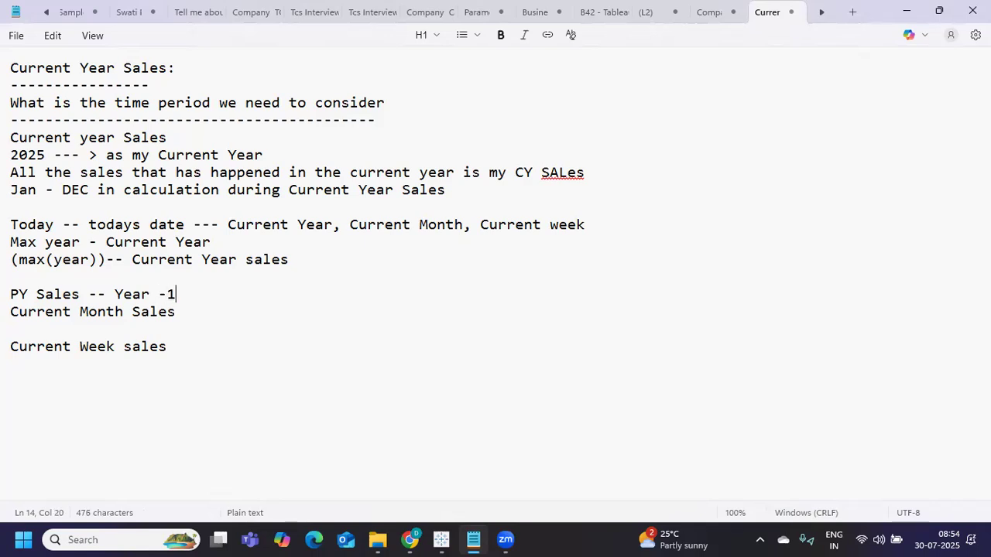
- Switch back to Tableau and apply -1 after YEAR(TODAY()) in the CY sales formula
{"action": "left_click", "coordinate": [441, 540]}
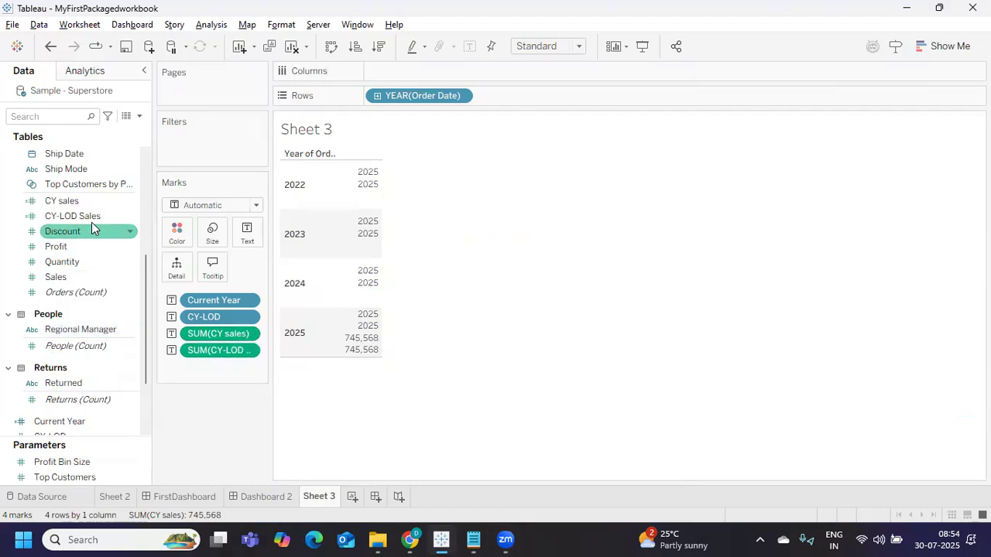
{"action": "left_click", "coordinate": [132, 202]}
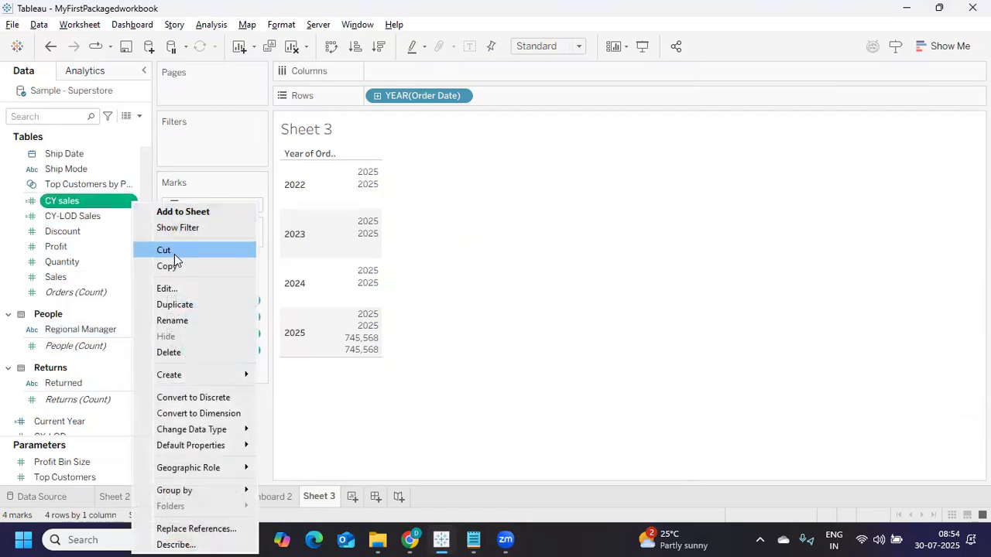
{"action": "left_click", "coordinate": [180, 286]}
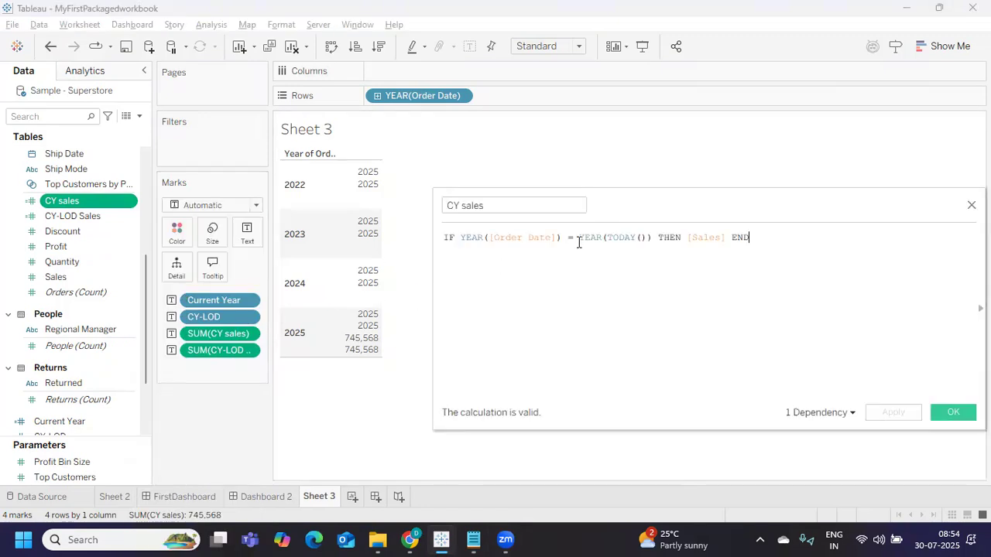
{"action": "left_click_drag", "start_coordinate": [580, 237], "coordinate": [652, 237]}
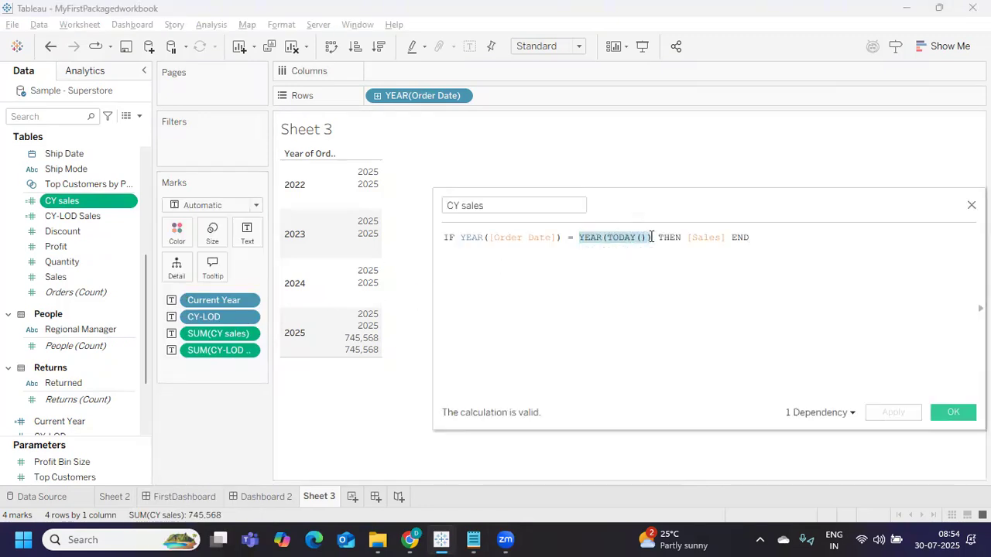
{"action": "left_click", "coordinate": [657, 245]}
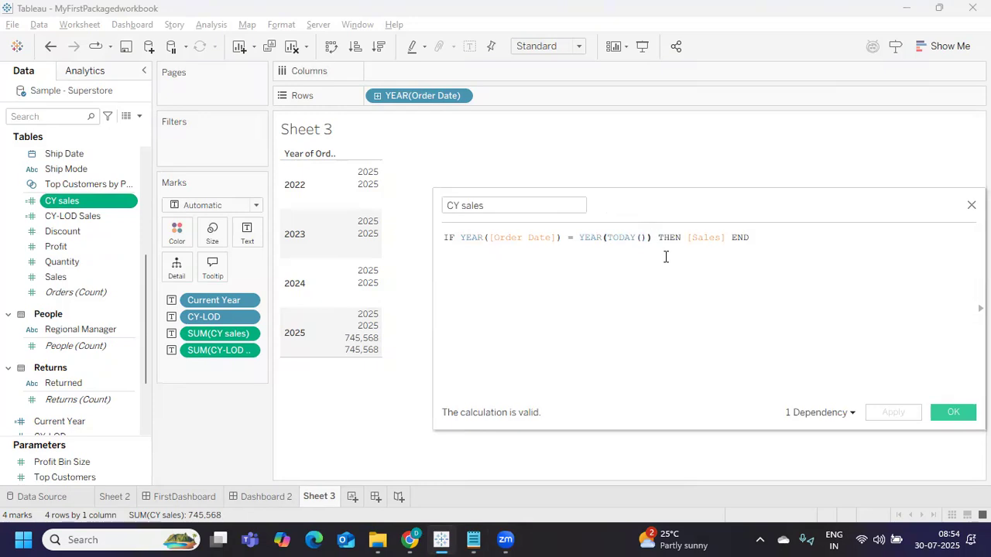
{"action": "type", "text": "-1"}
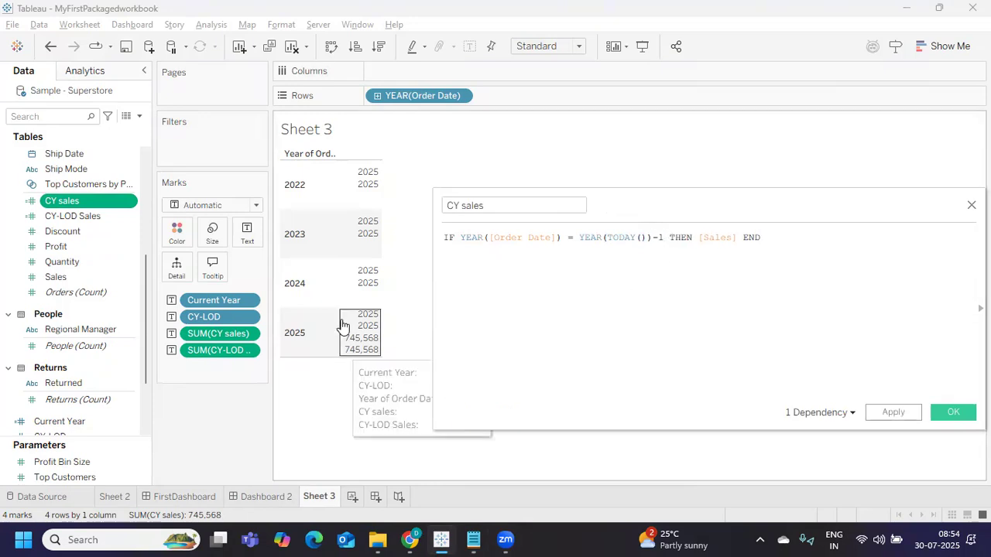
{"action": "left_click", "coordinate": [883, 413]}
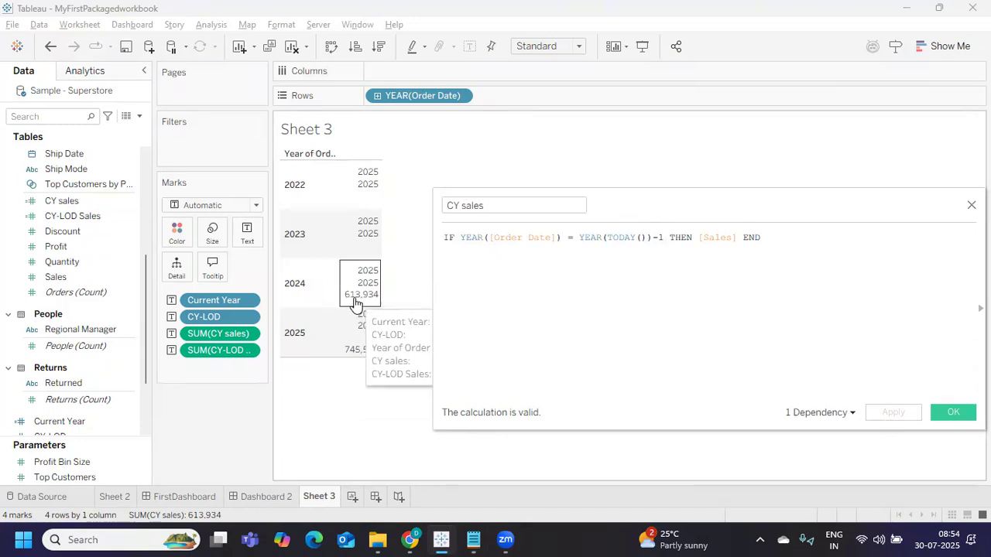
- Highlight YEAR(TODAY())-1 in the CY sales formula for review and close the calculation
{"action": "left_click_drag", "start_coordinate": [578, 238], "coordinate": [677, 238]}
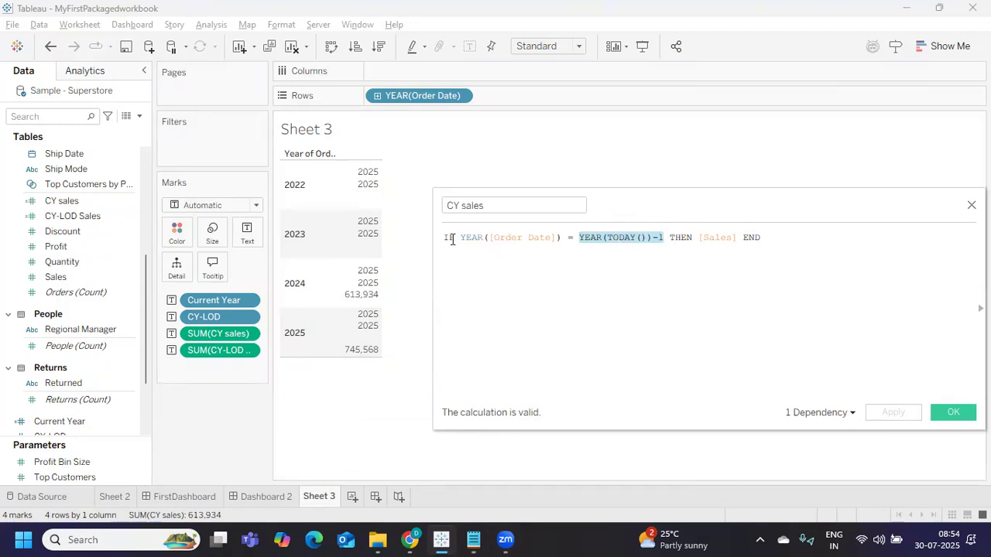
{"action": "left_click_drag", "start_coordinate": [580, 241], "coordinate": [664, 237]}
{"action": "left_click", "coordinate": [953, 412]}
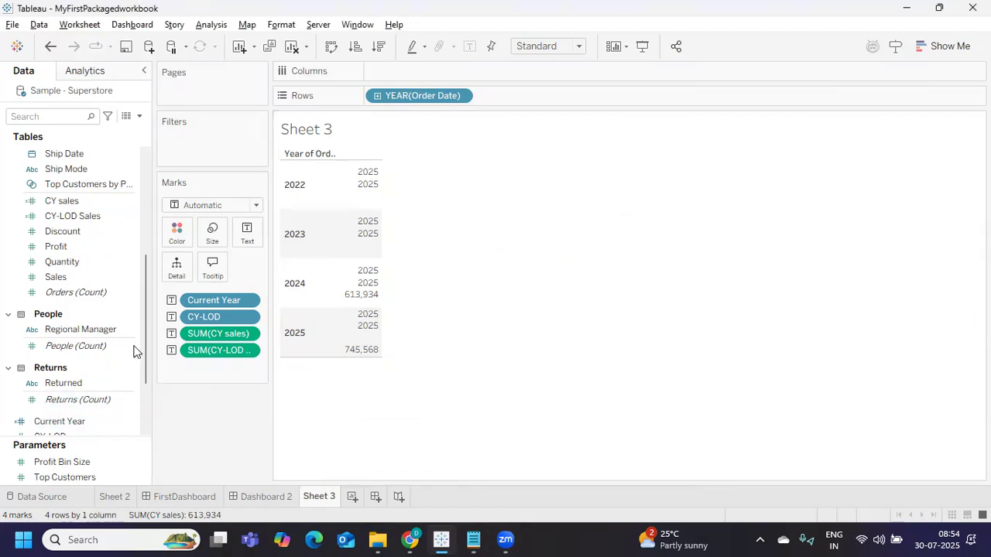
- Open the CY-LOD calculation to review its formula and close it
{"action": "scroll", "coordinate": [124, 397], "scroll_direction": "down", "scroll_amount": 3}
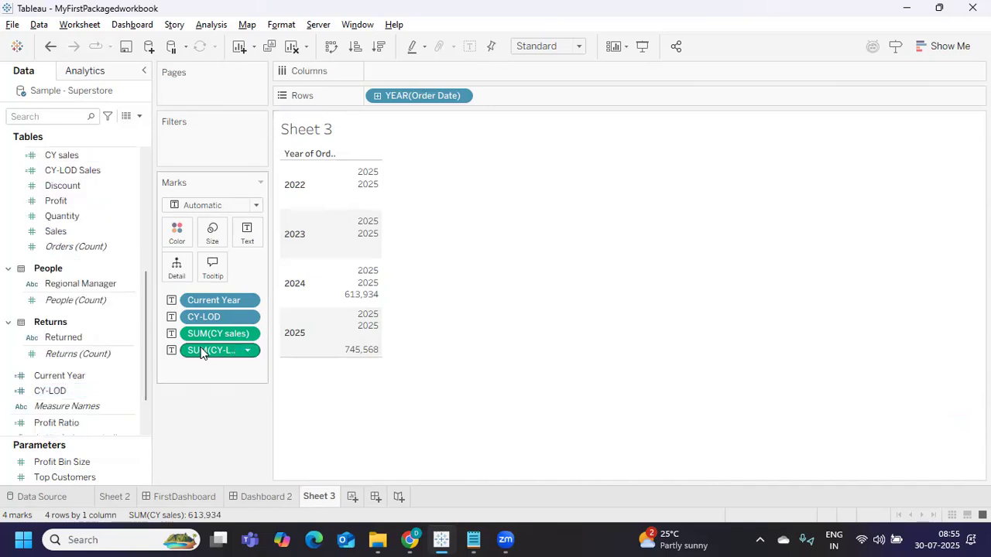
{"action": "right_click", "coordinate": [132, 391]}
{"action": "left_click", "coordinate": [181, 93]}
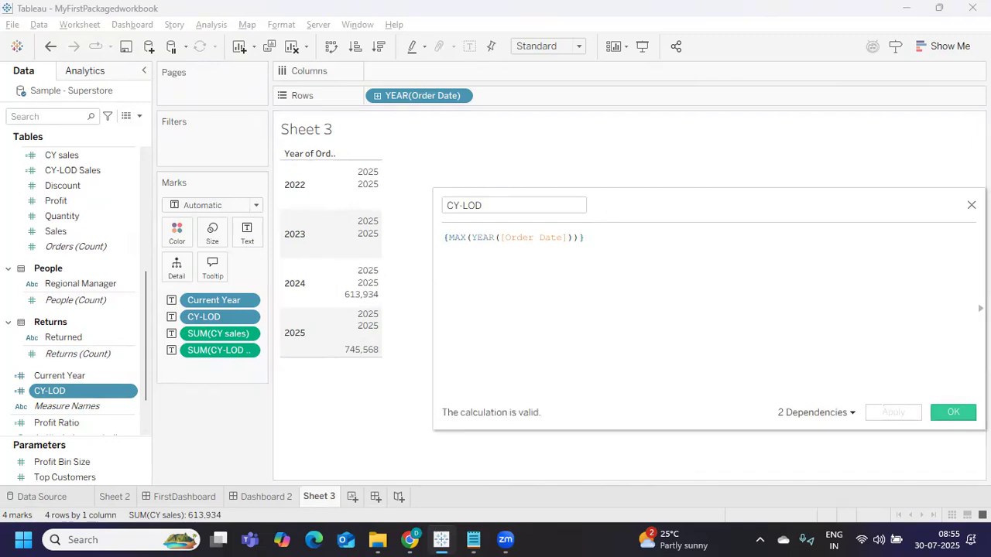
{"action": "left_click", "coordinate": [954, 413]}
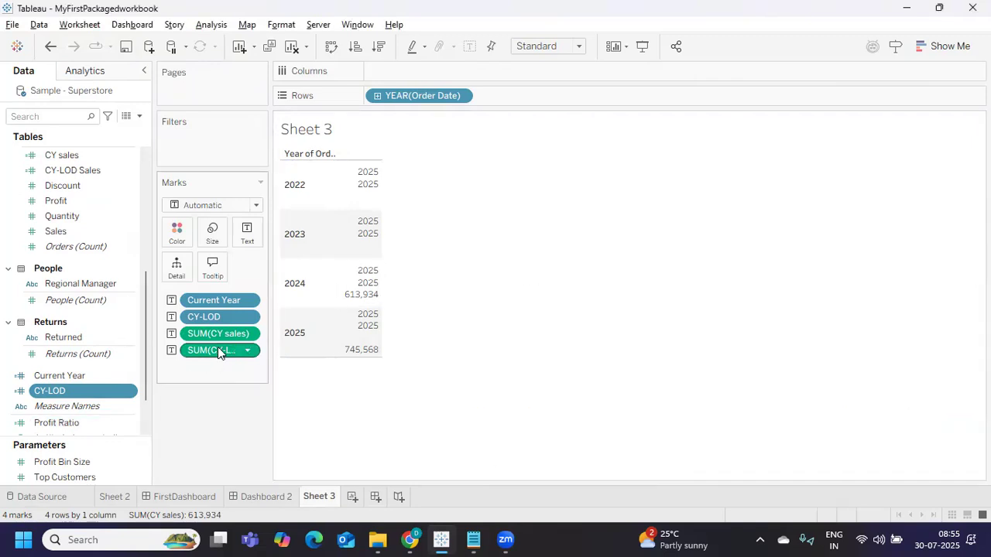
- Search the fields for "sal" and apply -1 after [CY-LOD] in the CY-LOD Sales formula
{"action": "scroll", "coordinate": [93, 371], "scroll_direction": "down", "scroll_amount": 2}
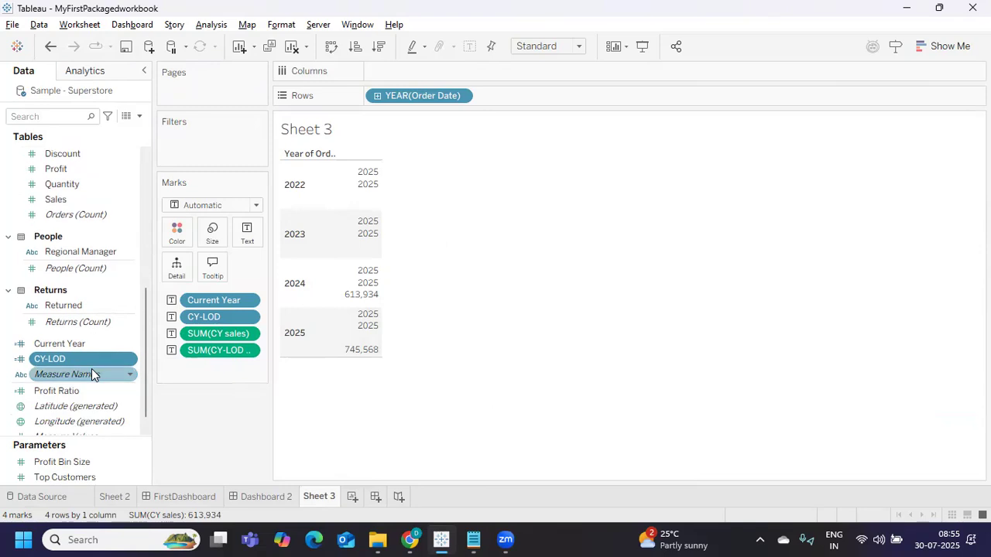
{"action": "scroll", "coordinate": [92, 372], "scroll_direction": "up", "scroll_amount": 6}
{"action": "left_click", "coordinate": [39, 118]}
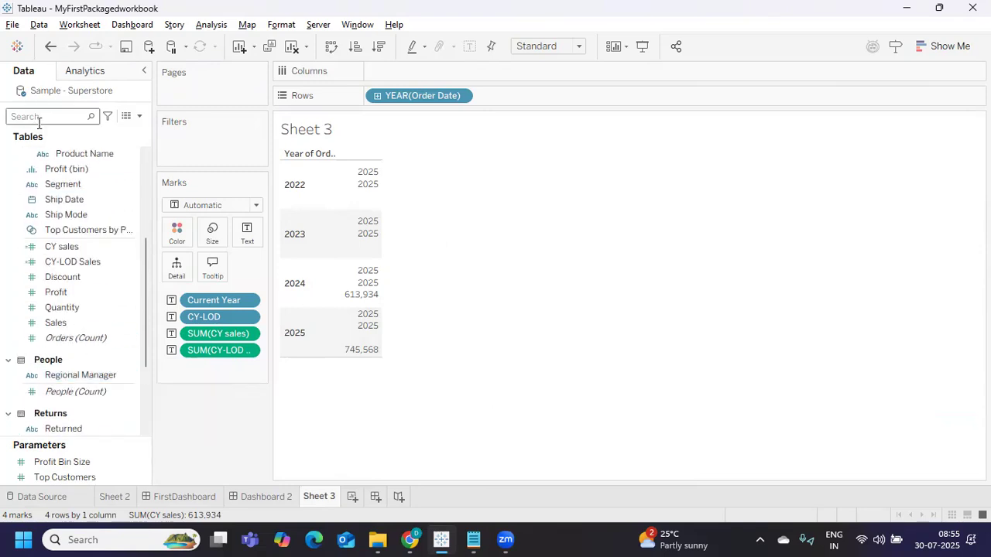
{"action": "type", "text": "sal"}
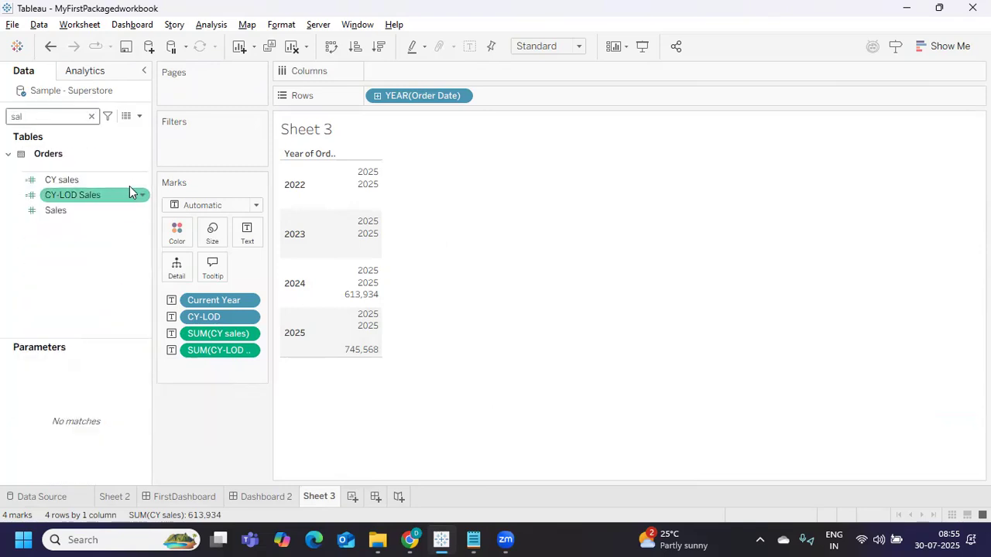
{"action": "right_click", "coordinate": [143, 199]}
{"action": "left_click", "coordinate": [192, 283]}
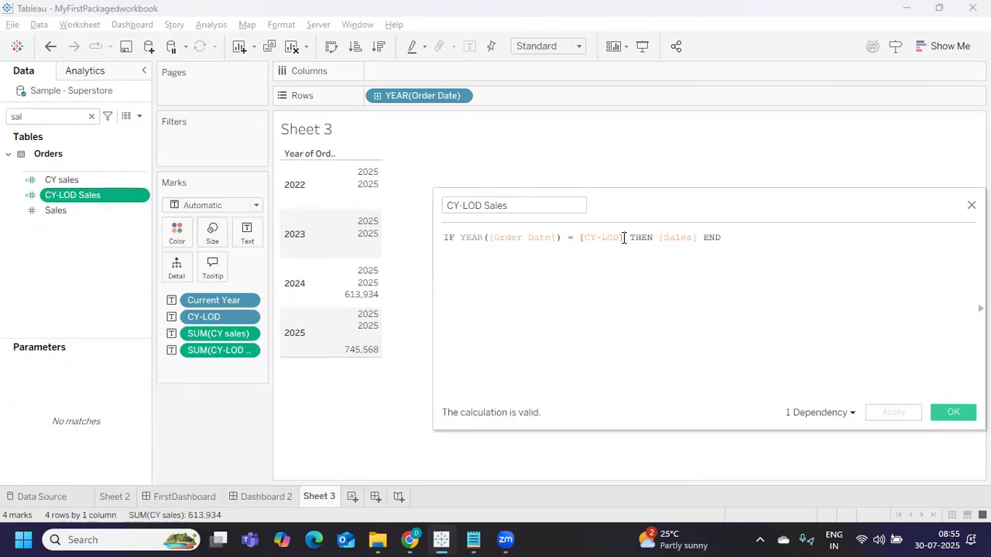
{"action": "left_click", "coordinate": [626, 238]}
{"action": "type", "text": "-1"}
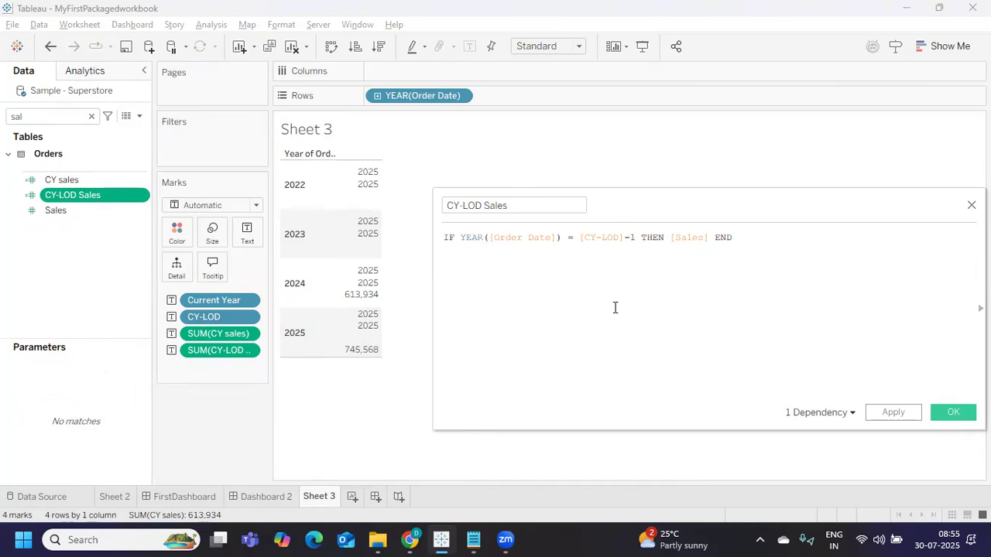
{"action": "left_click", "coordinate": [894, 413]}
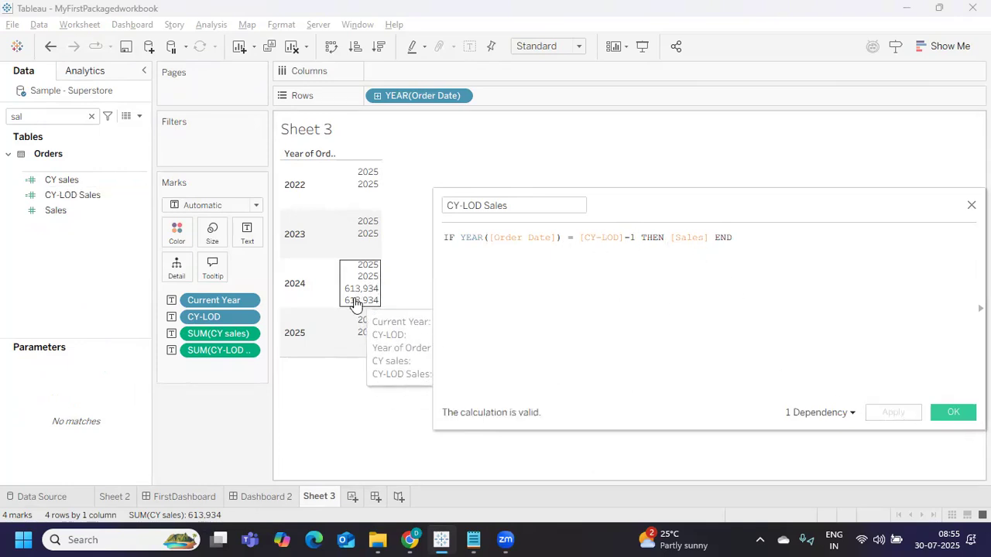
- Highlight the full CY-LOD Sales formula and its END keyword for review, and close the calculation
{"action": "key", "text": "ctrl+a"}
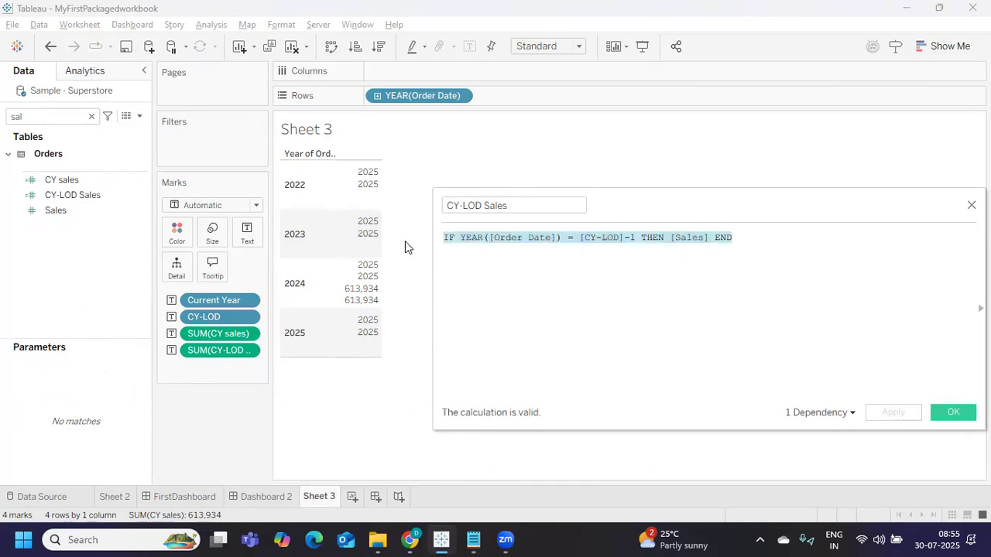
{"action": "left_click", "coordinate": [741, 309]}
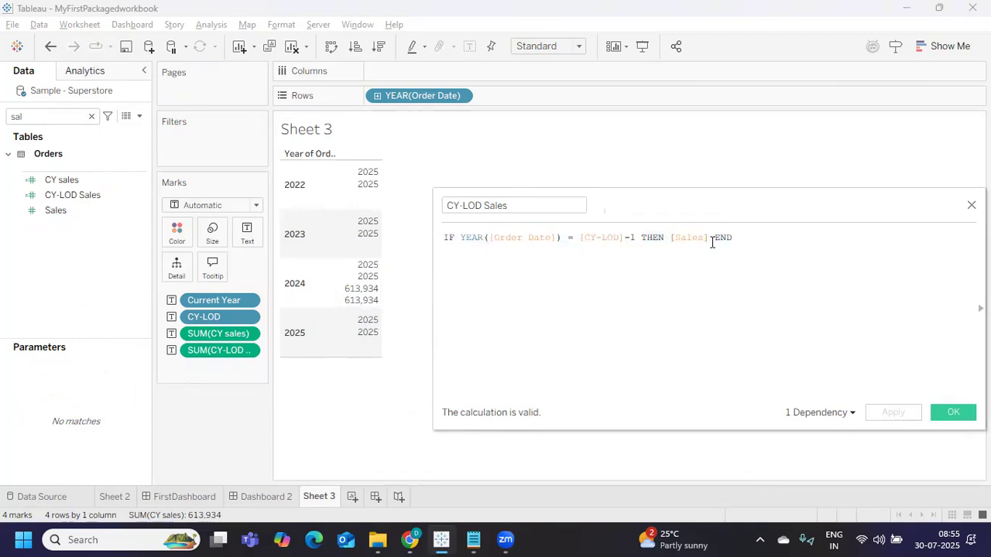
{"action": "left_click_drag", "start_coordinate": [710, 240], "coordinate": [754, 232]}
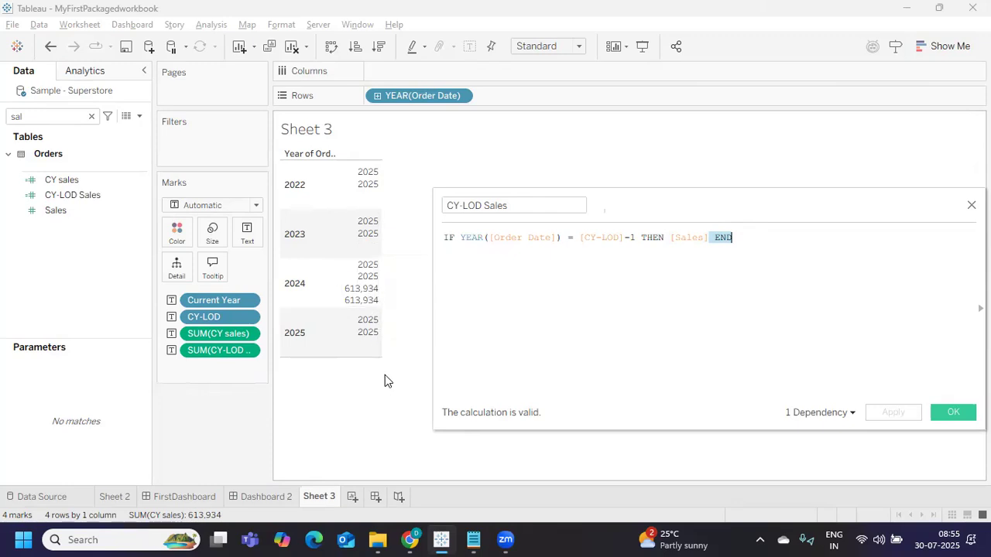
{"action": "left_click", "coordinate": [951, 412]}
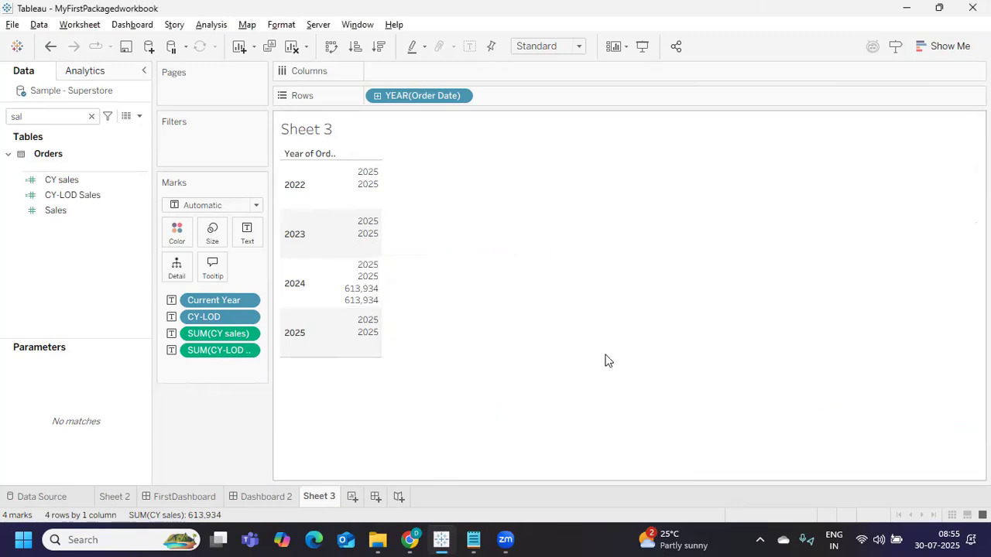
- Switch to the Notepad notes and add "YOY - CY-PY/Py * 100" below the PY Sales line, separated by a blank line
{"action": "left_click", "coordinate": [473, 540]}
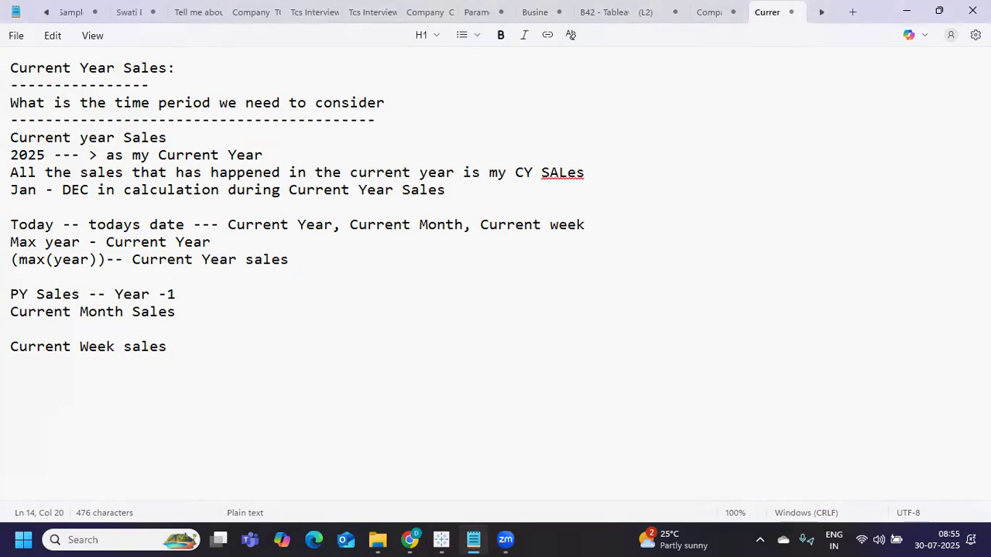
{"action": "key", "text": "Return"}
{"action": "key", "text": "Return"}
{"action": "type", "text": "YOY - CY-PY/Py * 100"}
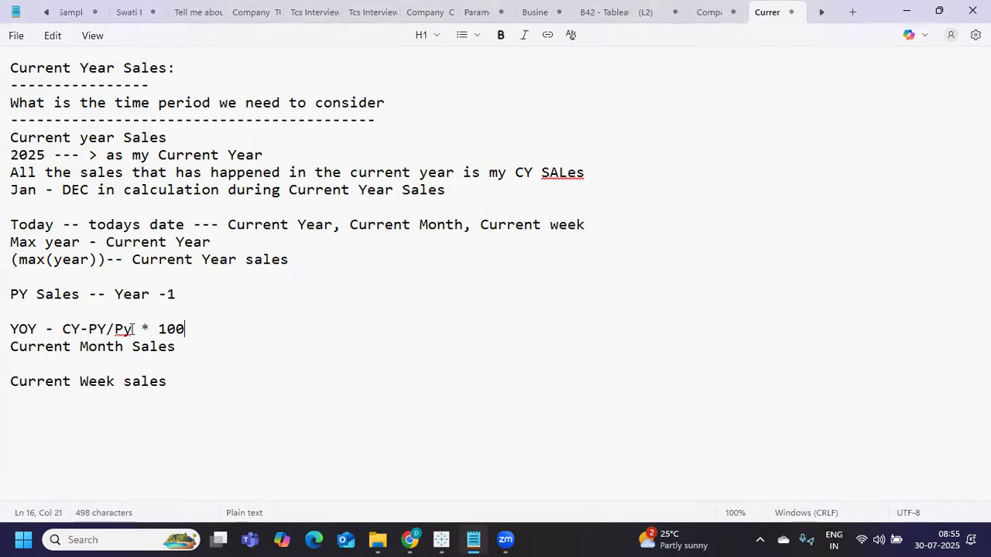
- Highlight the YOY formula, the current year and PY Sales lines, and the word Month in the notes for review
{"action": "left_click_drag", "start_coordinate": [243, 322], "coordinate": [26, 329]}
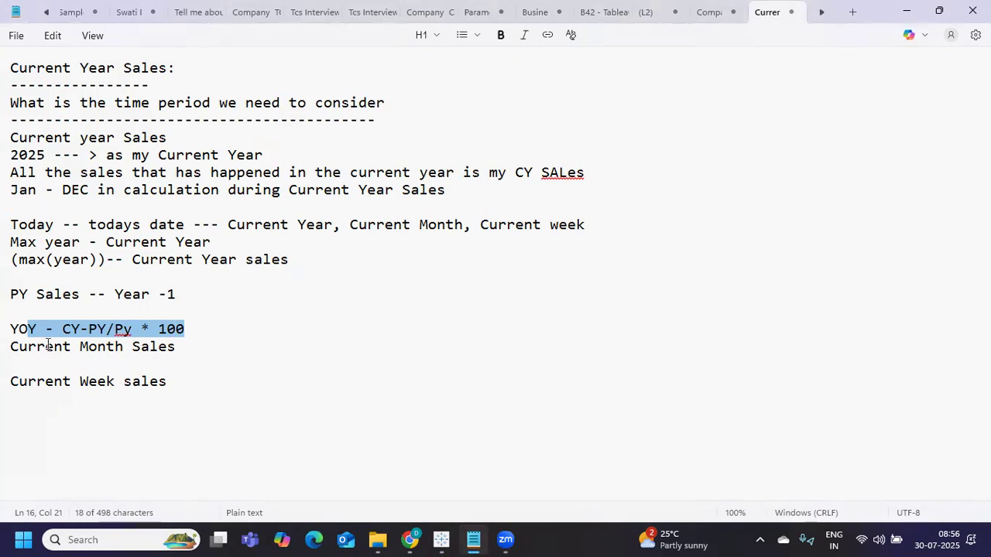
{"action": "left_click_drag", "start_coordinate": [10, 139], "coordinate": [45, 140]}
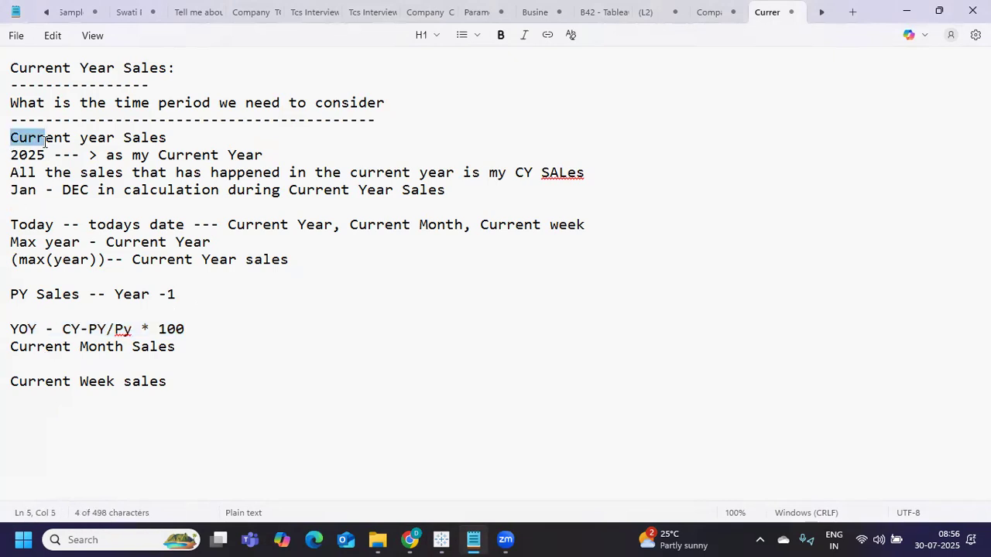
{"action": "triple_click", "coordinate": [17, 295]}
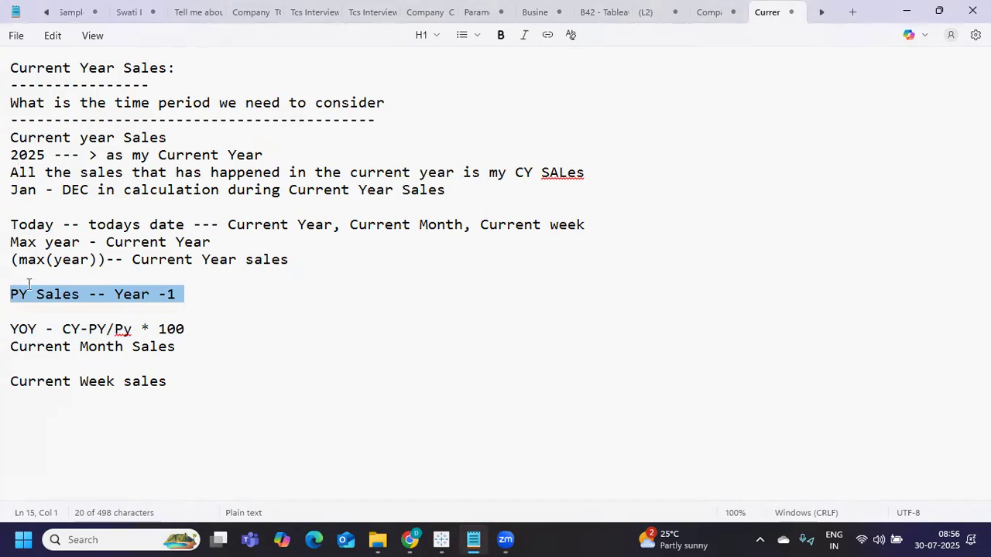
{"action": "left_click_drag", "start_coordinate": [83, 346], "coordinate": [124, 346]}
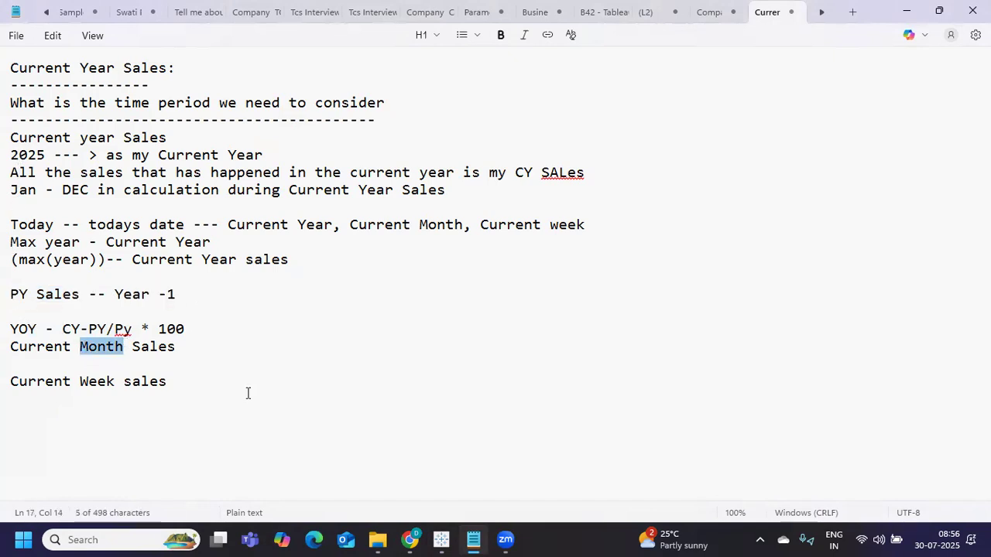
- Switch back to Tableau and break the yearly rows down by month of Order Date
{"action": "mouse_move", "coordinate": [441, 540]}
{"action": "left_click", "coordinate": [427, 473]}
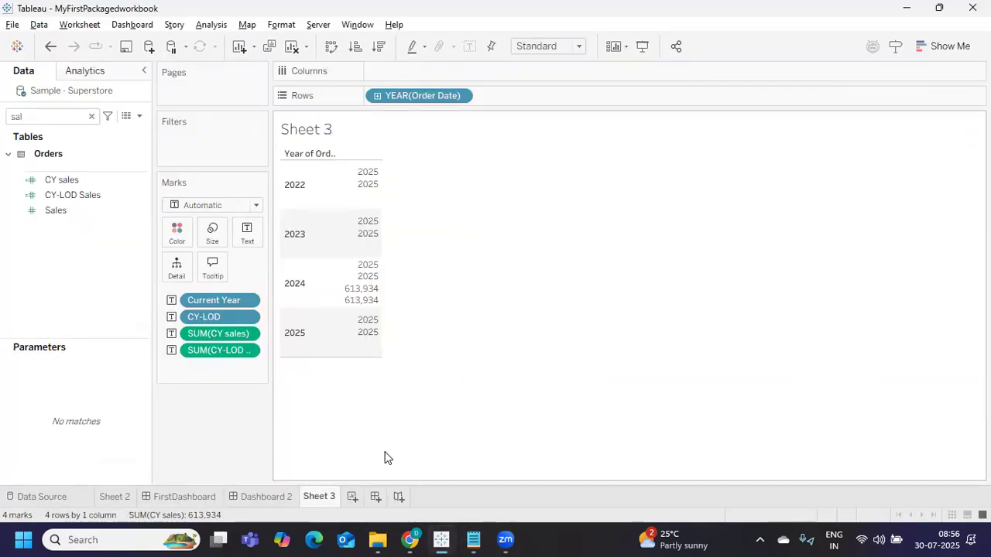
{"action": "left_click", "coordinate": [377, 96]}
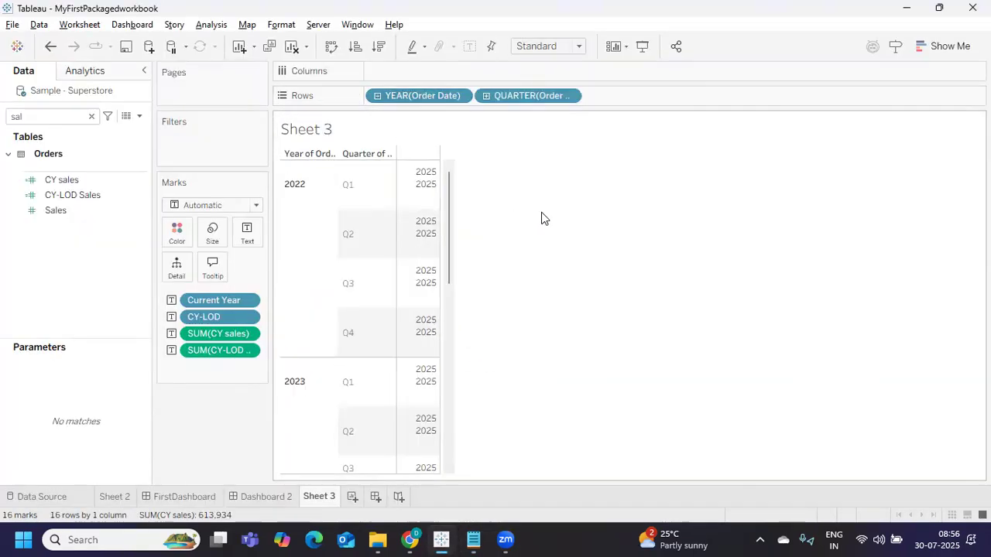
{"action": "left_click", "coordinate": [568, 96]}
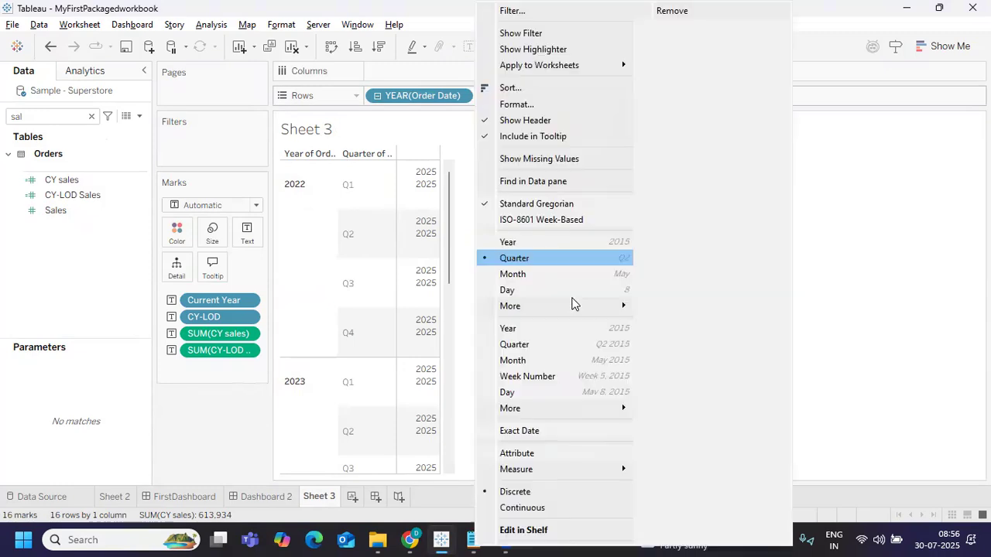
{"action": "left_click", "coordinate": [514, 274]}
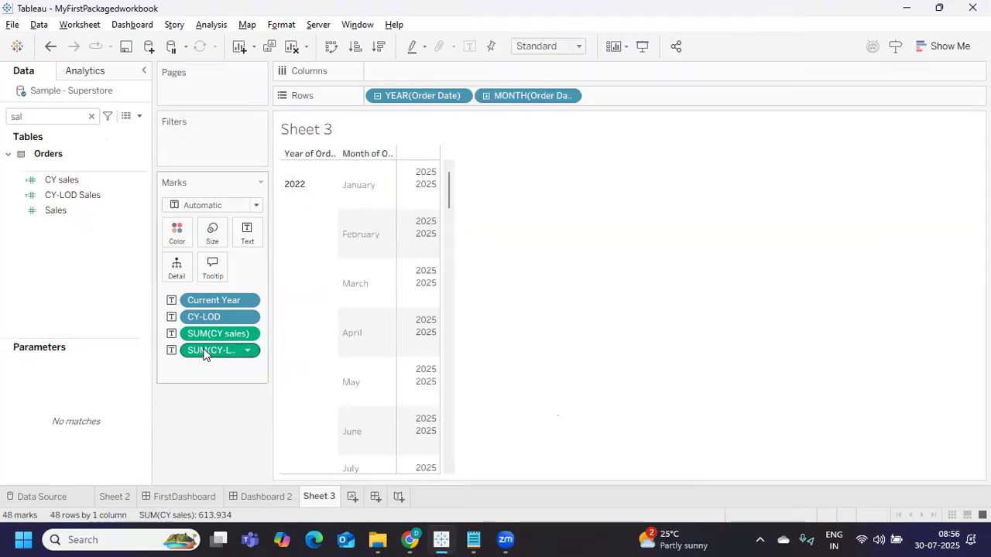
- Remove CY-LOD and SUM(CY sales) from the marks, and reduce the table's row height to review the months through 2025
{"action": "left_click_drag", "start_coordinate": [195, 318], "coordinate": [179, 411]}
{"action": "left_click_drag", "start_coordinate": [206, 318], "coordinate": [172, 339]}
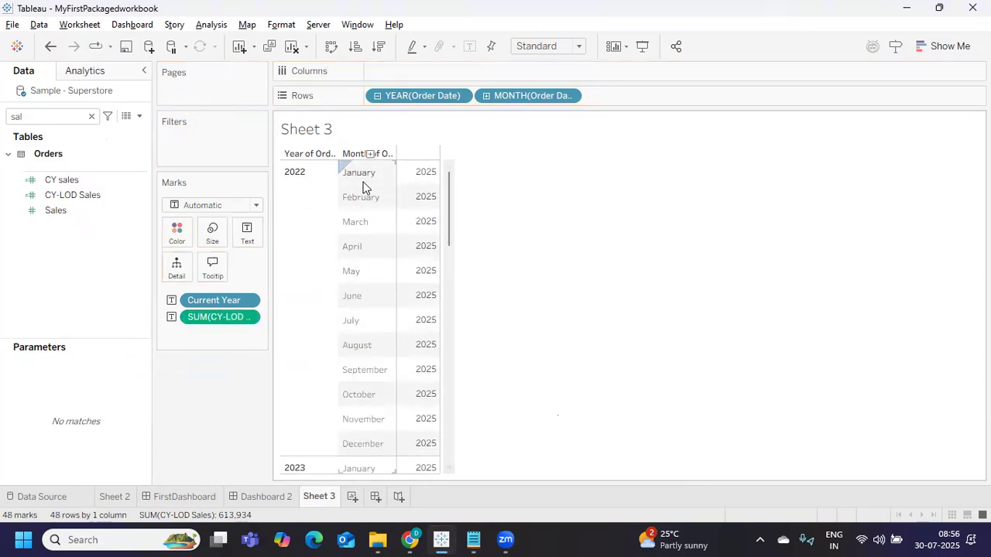
{"action": "left_click_drag", "start_coordinate": [365, 186], "coordinate": [366, 174]}
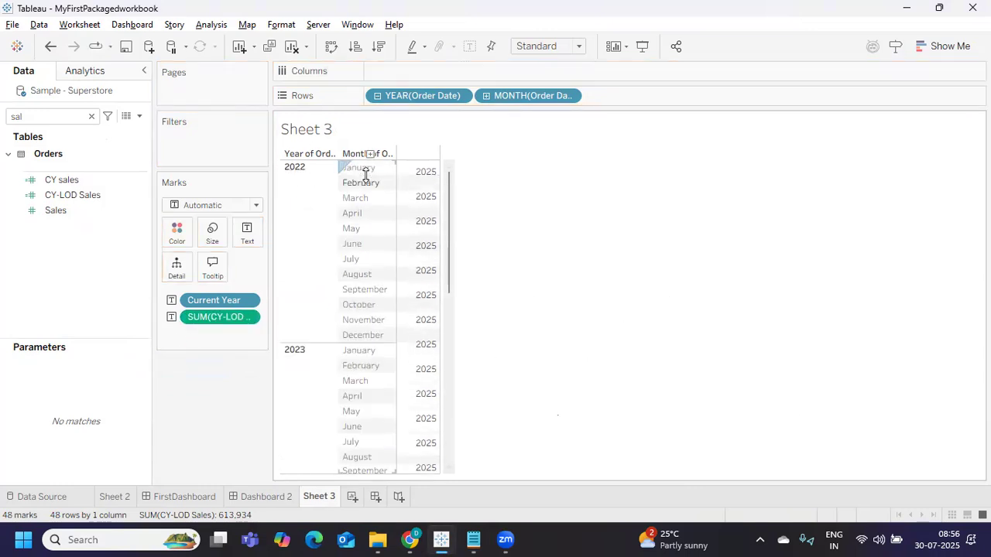
{"action": "scroll", "coordinate": [480, 359], "scroll_direction": "down", "scroll_amount": 5}
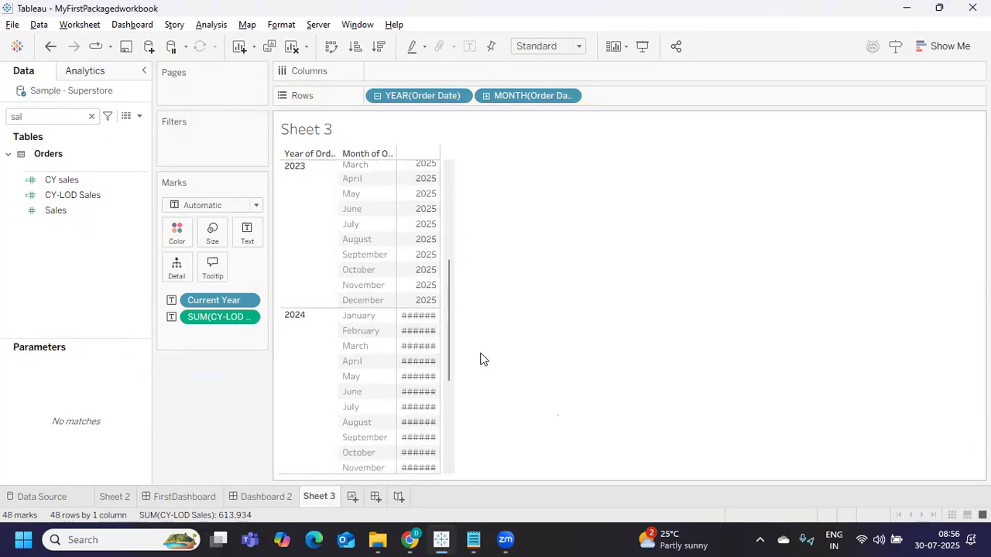
{"action": "scroll", "coordinate": [480, 359], "scroll_direction": "down", "scroll_amount": 4}
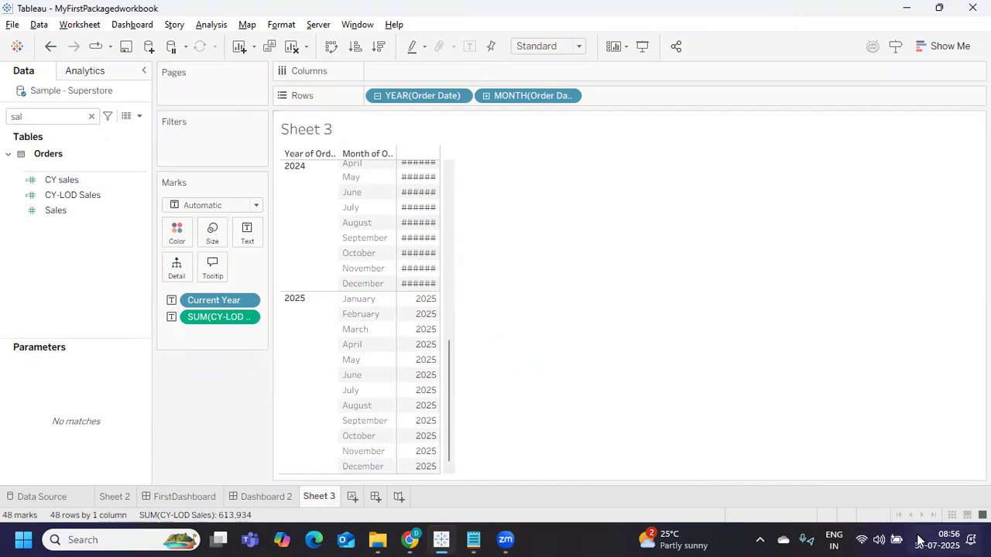
- Switch to Notepad and add the line "Current year = year and month = month" above the YOY formula
{"action": "left_click", "coordinate": [472, 540]}
{"action": "left_click", "coordinate": [293, 315]}
{"action": "key", "text": "Return"}
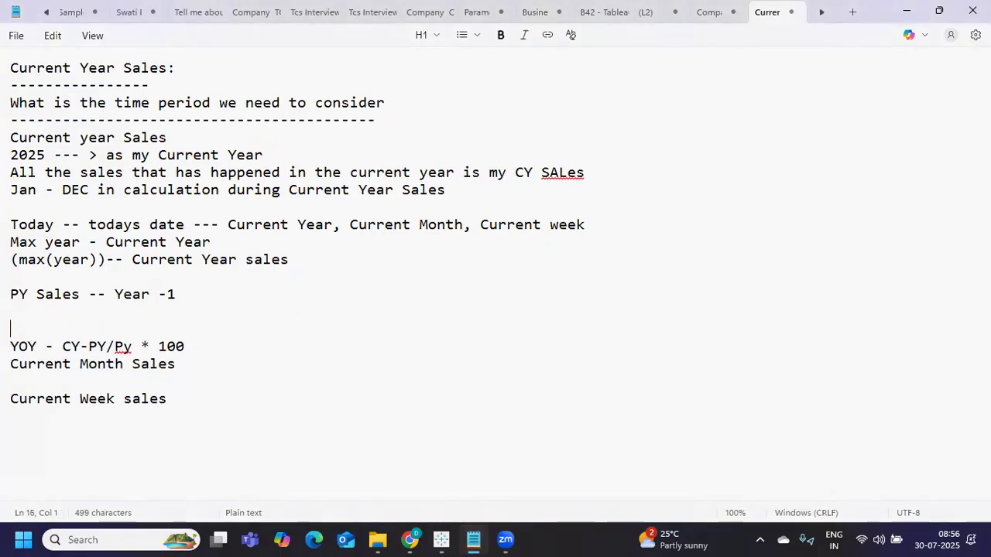
{"action": "type", "text": "Curre"}
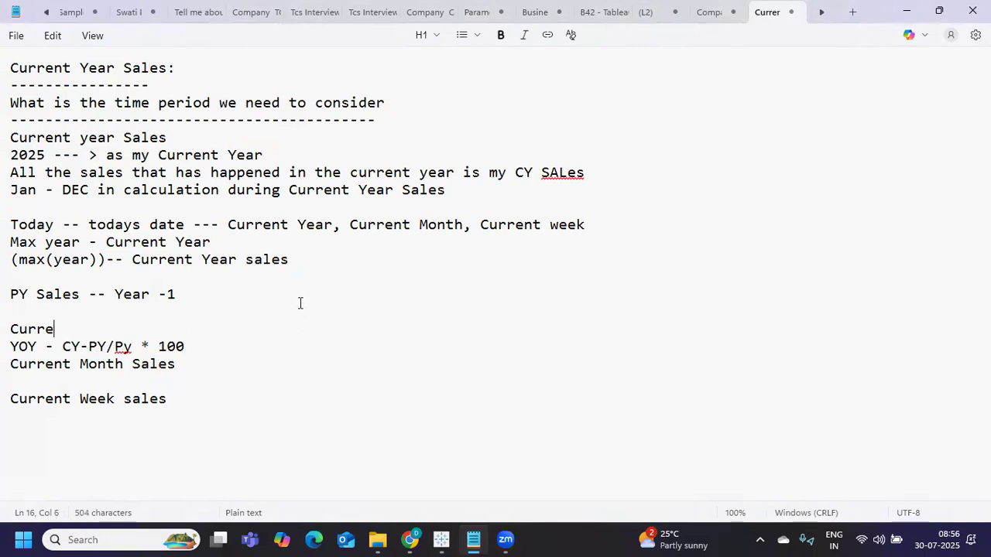
{"action": "type", "text": "nt year = year and mo"}
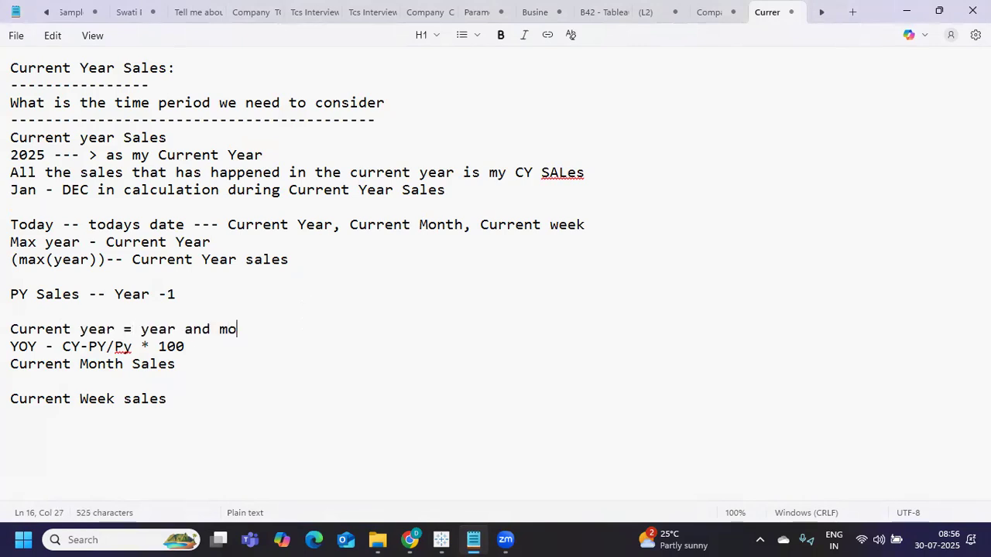
{"action": "type", "text": "nth  = month"}
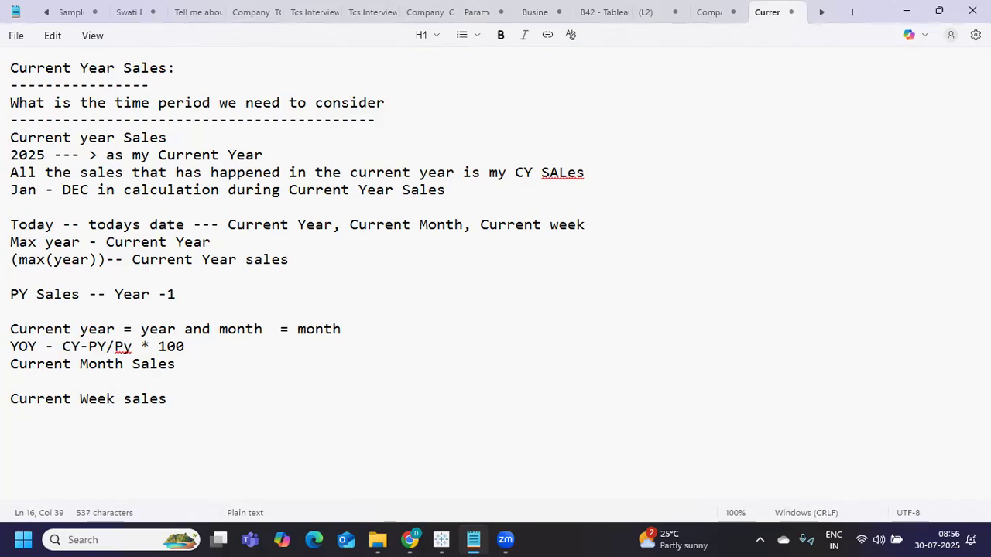
- Switch to Tableau and remove CY-LOD Sales and Current Year from the marks
{"action": "key", "text": "alt+Tab"}
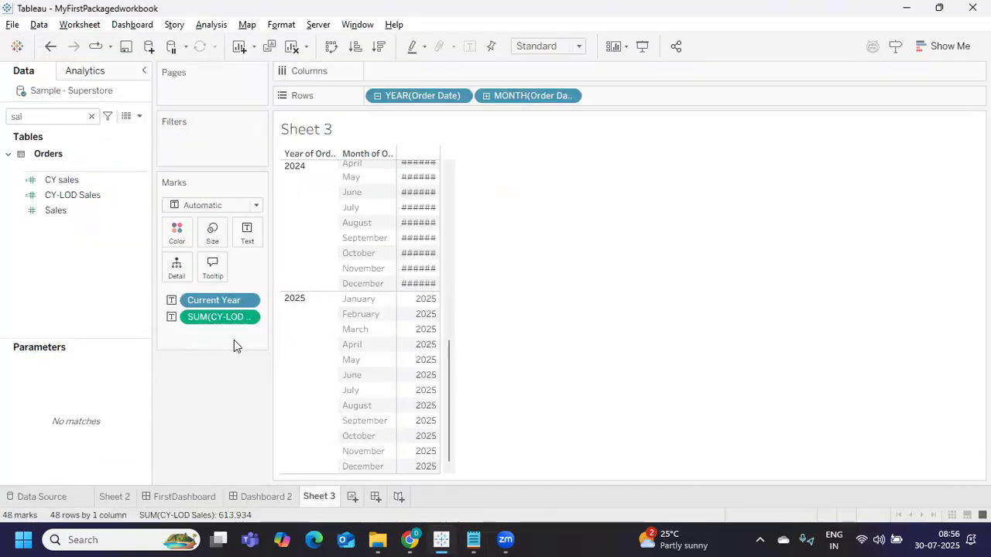
{"action": "left_click", "coordinate": [143, 180]}
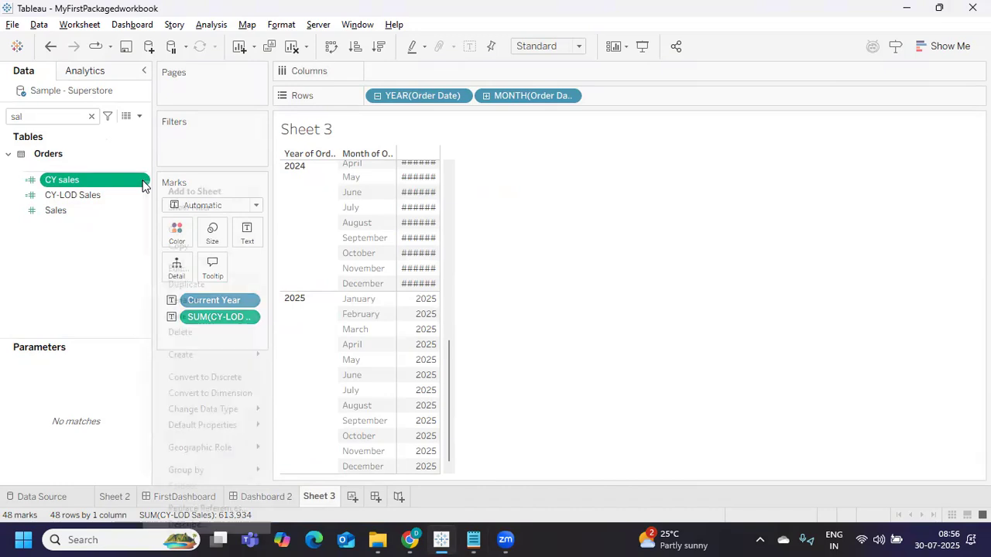
{"action": "left_click", "coordinate": [645, 364]}
{"action": "left_click_drag", "start_coordinate": [209, 316], "coordinate": [24, 166]}
{"action": "left_click", "coordinate": [111, 180]}
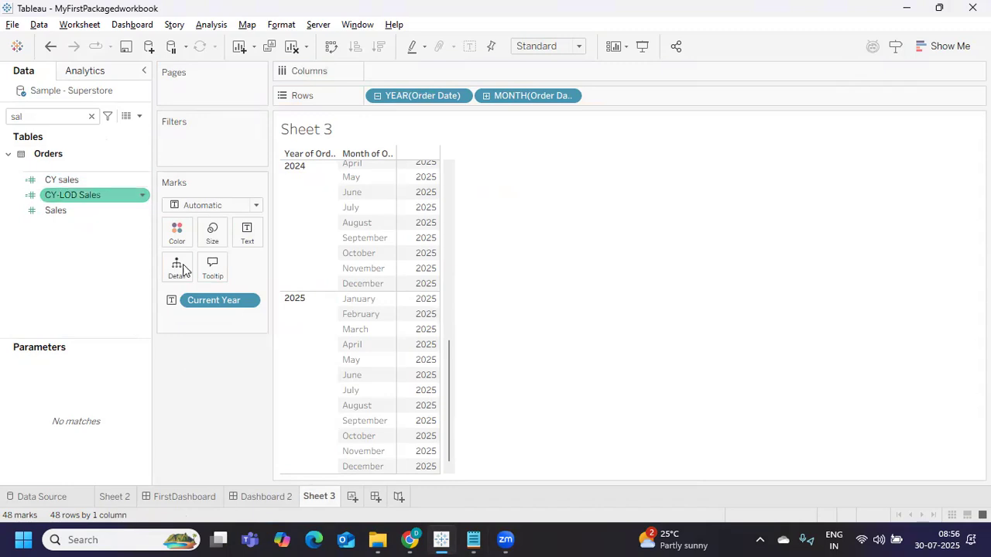
{"action": "left_click_drag", "start_coordinate": [236, 300], "coordinate": [220, 367]}
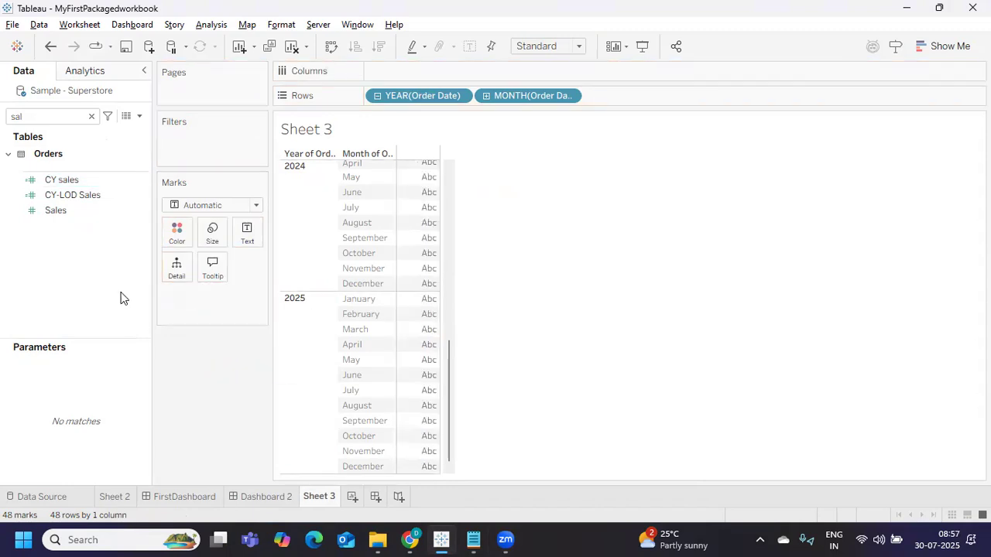
- Open the CY sales calculation for editing and replace the -1 after YEAR(TODAY()) with "and"
{"action": "left_click", "coordinate": [124, 180]}
{"action": "left_click", "coordinate": [144, 181]}
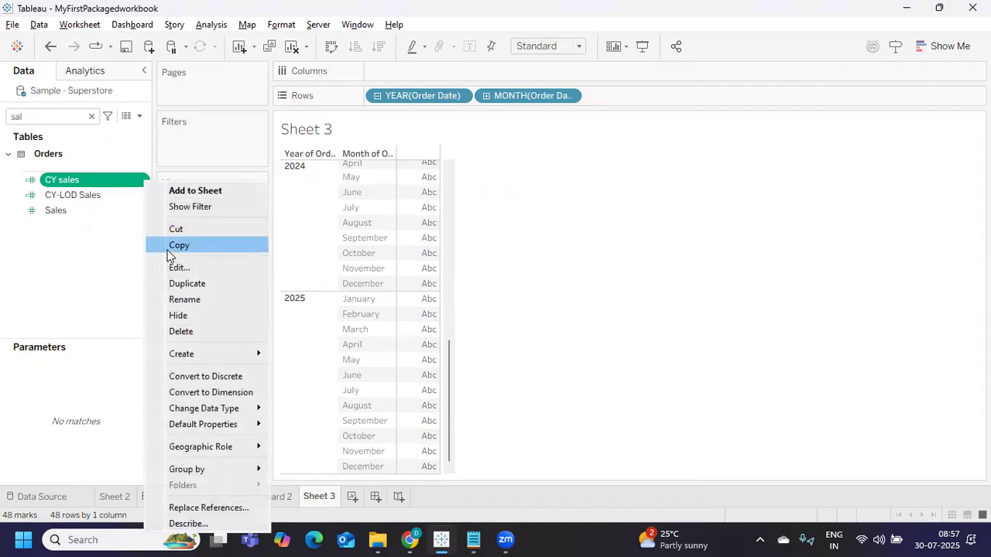
{"action": "left_click", "coordinate": [174, 267]}
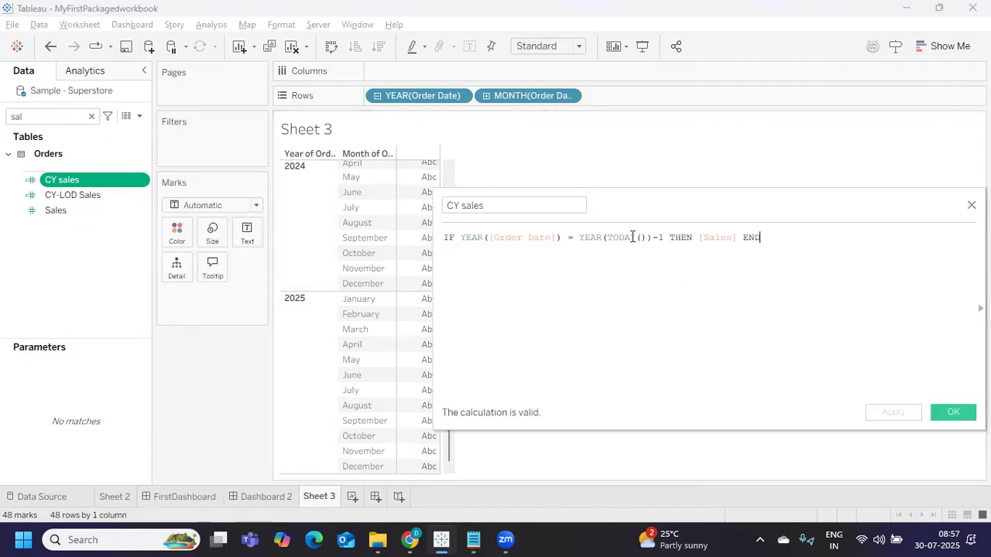
{"action": "left_click_drag", "start_coordinate": [655, 238], "coordinate": [660, 237]}
{"action": "type", "text": "and "}
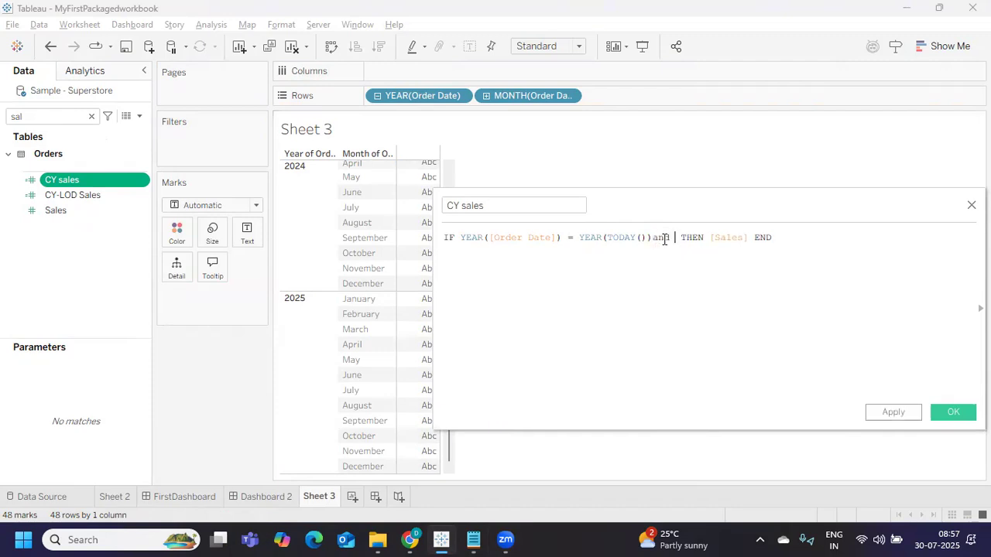
- Add the condition MONTH([Order Date]) = MONTH(TODAY()) after "and" in the CY sales formula
{"action": "type", "text": "mont"}
{"action": "key", "text": "Return"}
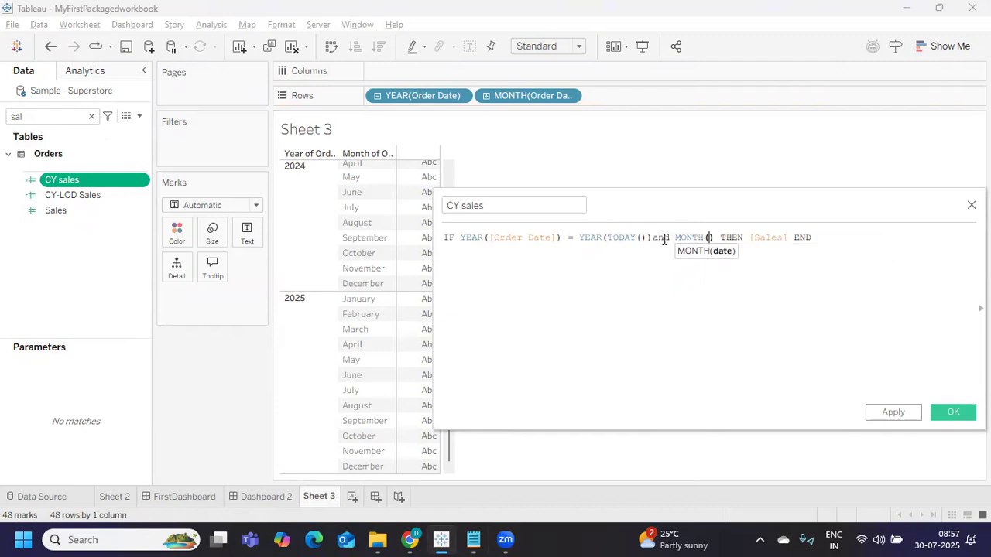
{"action": "type", "text": "[ord"}
{"action": "key", "text": "Return"}
{"action": "key", "text": "Right"}
{"action": "key", "text": "Right"}
{"action": "type", "text": "= mont"}
{"action": "key", "text": "Return"}
{"action": "type", "text": "tod"}
{"action": "key", "text": "Return"}
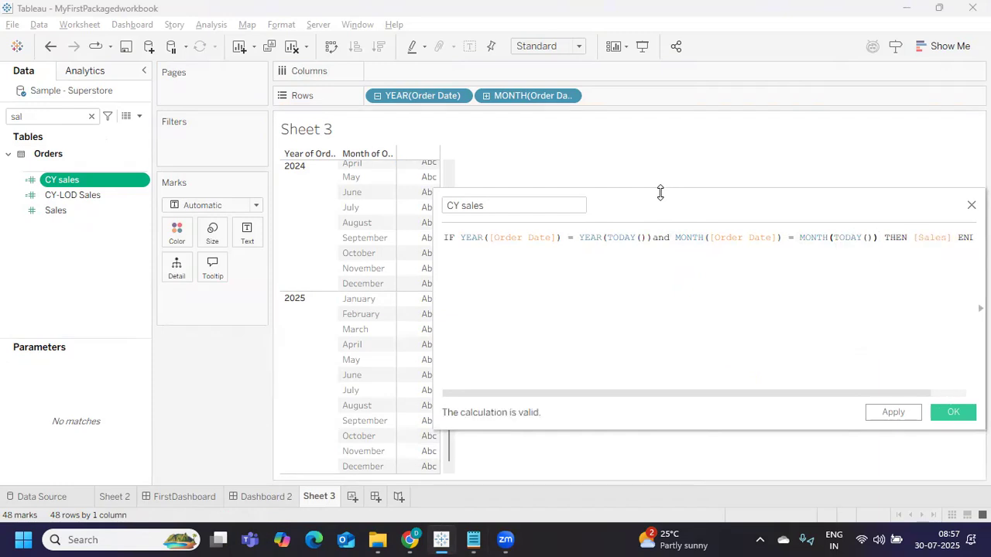
- Break the CY sales formula so that IF, the year condition, "and", and the month condition each start on their own line
{"action": "left_click", "coordinate": [653, 237]}
{"action": "key", "text": "Return"}
{"action": "left_click", "coordinate": [467, 250]}
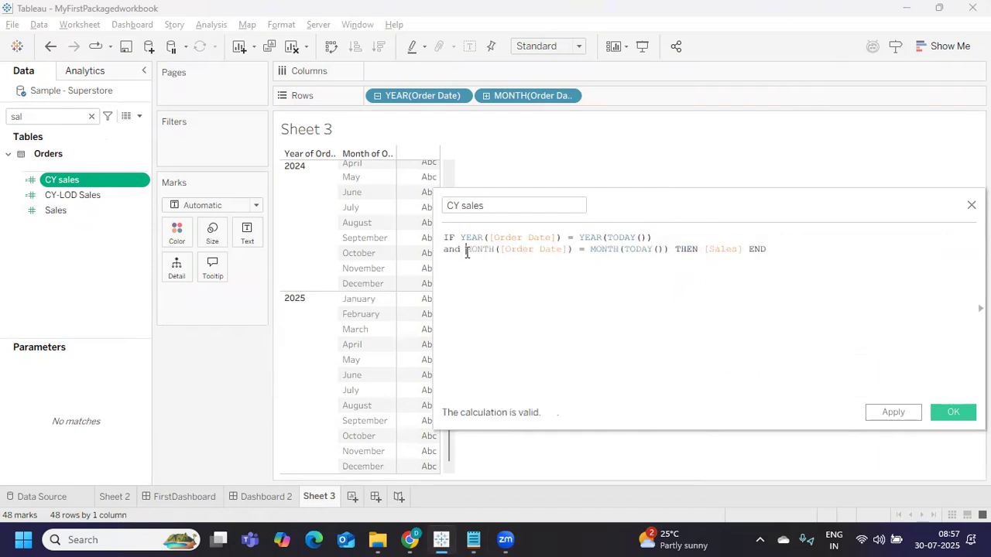
{"action": "key", "text": "Return"}
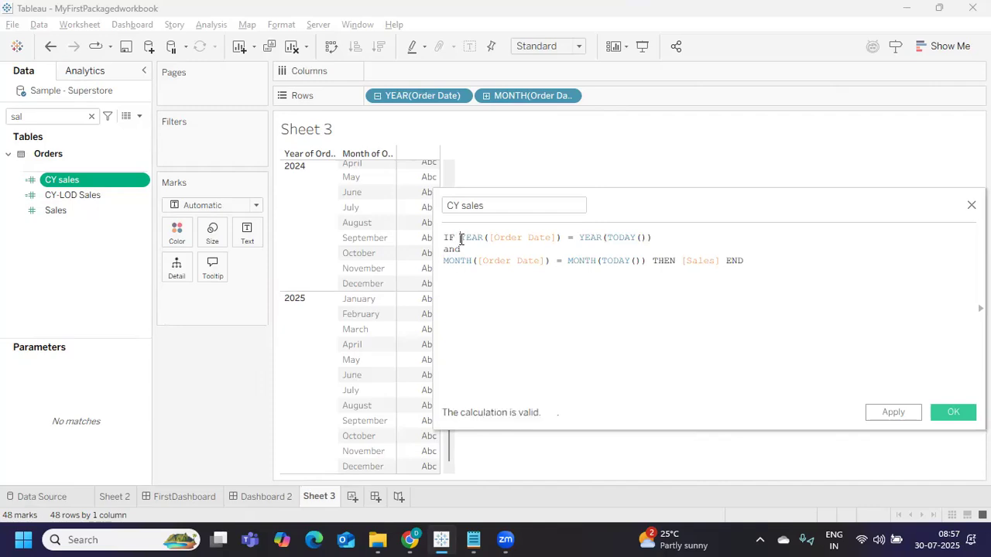
{"action": "left_click", "coordinate": [460, 239]}
{"action": "key", "text": "Return"}
- Comment the year condition with //Current Year and the month condition with //Current Month, moving THEN [Sales] END to a new line
{"action": "left_click_drag", "start_coordinate": [445, 250], "coordinate": [649, 250]}
{"action": "left_click", "coordinate": [649, 250]}
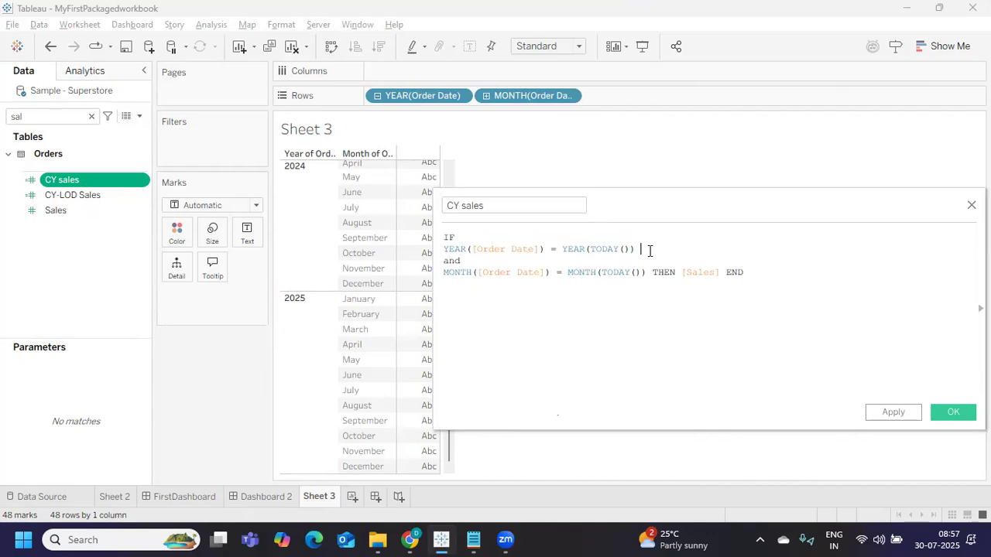
{"action": "type", "text": "//Current Year"}
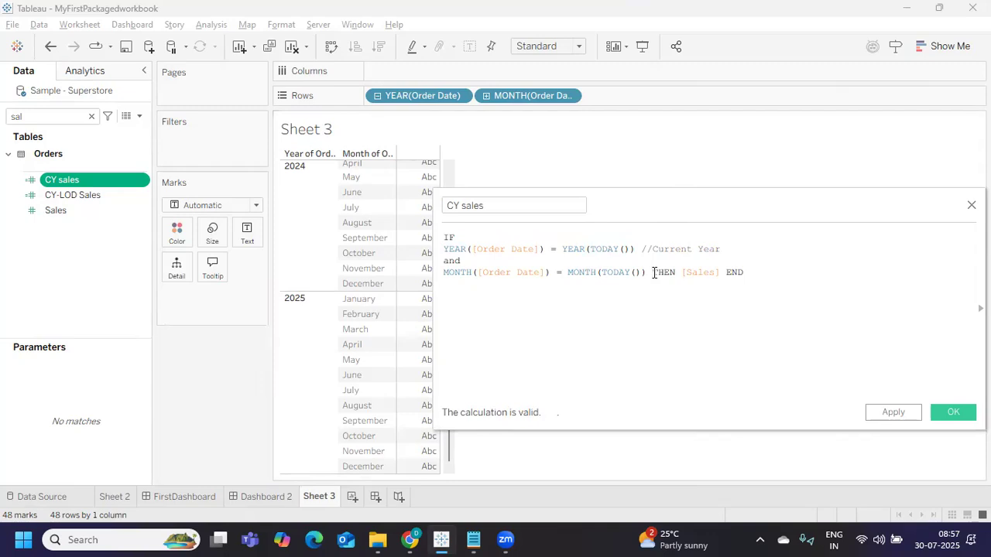
{"action": "left_click", "coordinate": [654, 273]}
{"action": "key", "text": "Return"}
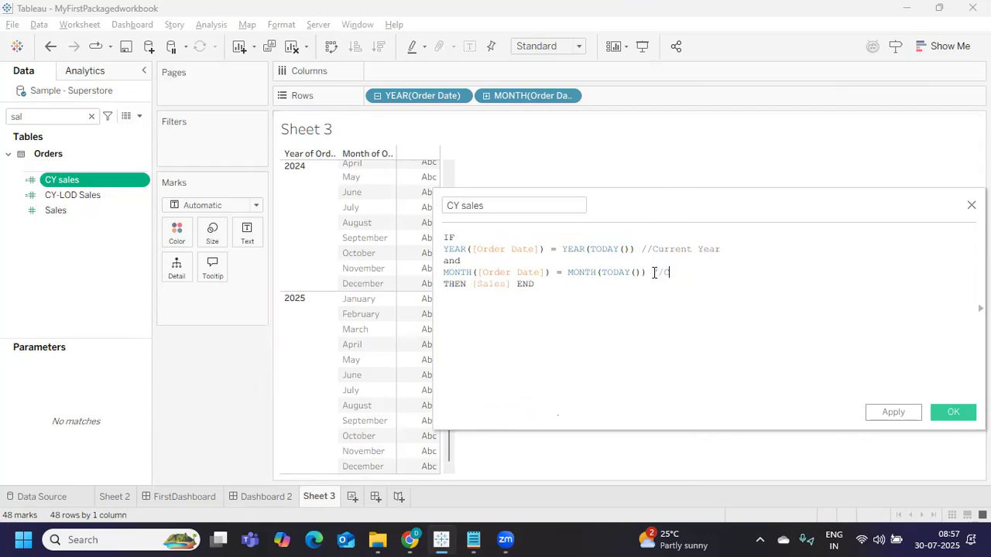
{"action": "type", "text": "//Current Month"}
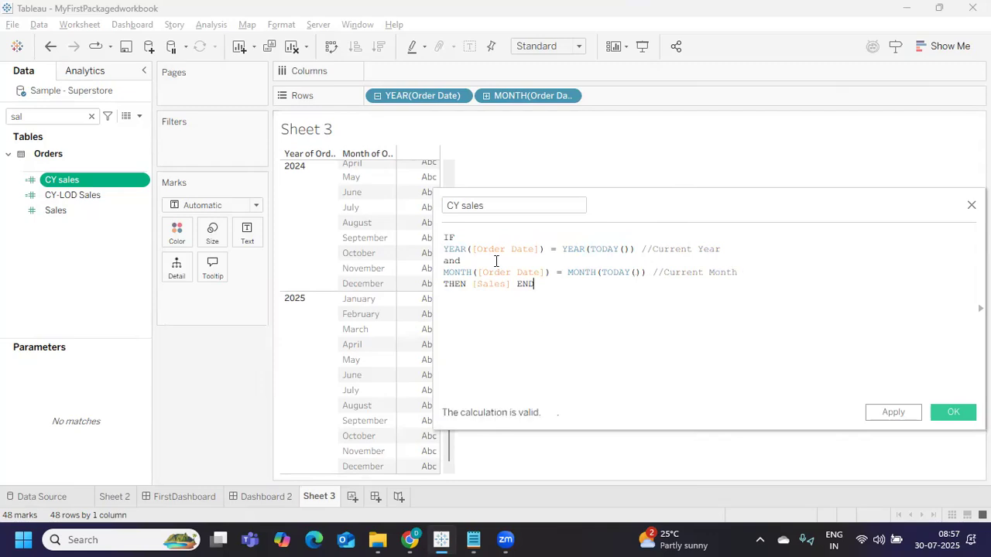
- Apply the CY sales formula, show CY sales as text in the table, and close the calculation editor
{"action": "key", "text": "ctrl+a"}
{"action": "left_click", "coordinate": [890, 412]}
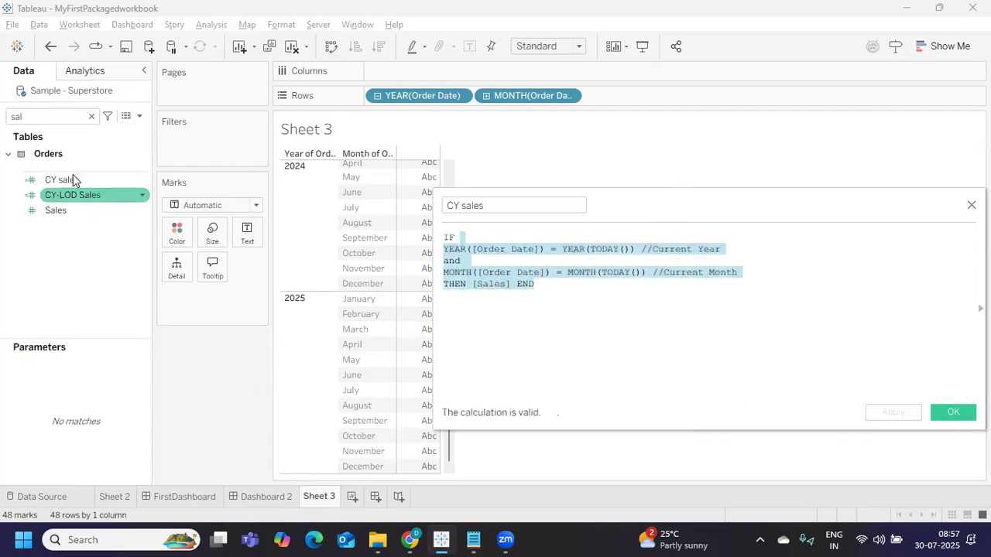
{"action": "left_click_drag", "start_coordinate": [67, 179], "coordinate": [242, 238]}
{"action": "left_click", "coordinate": [952, 412]}
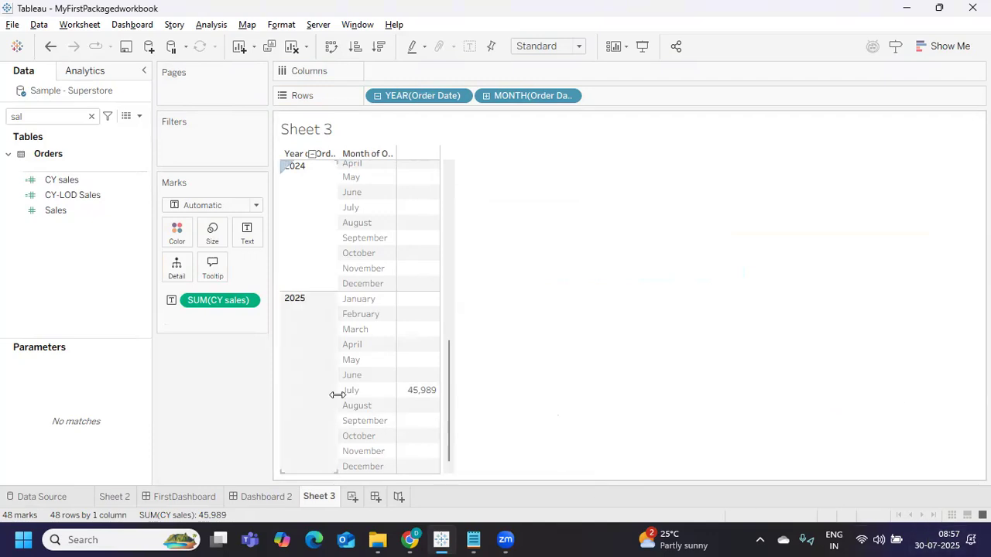
{"action": "mouse_move", "coordinate": [408, 395]}
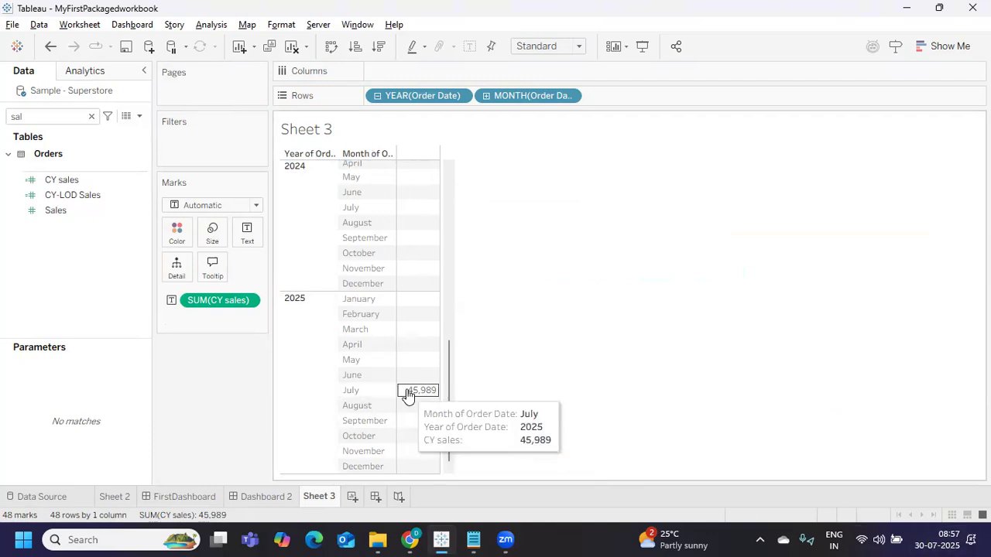
{"action": "left_click", "coordinate": [68, 185]}
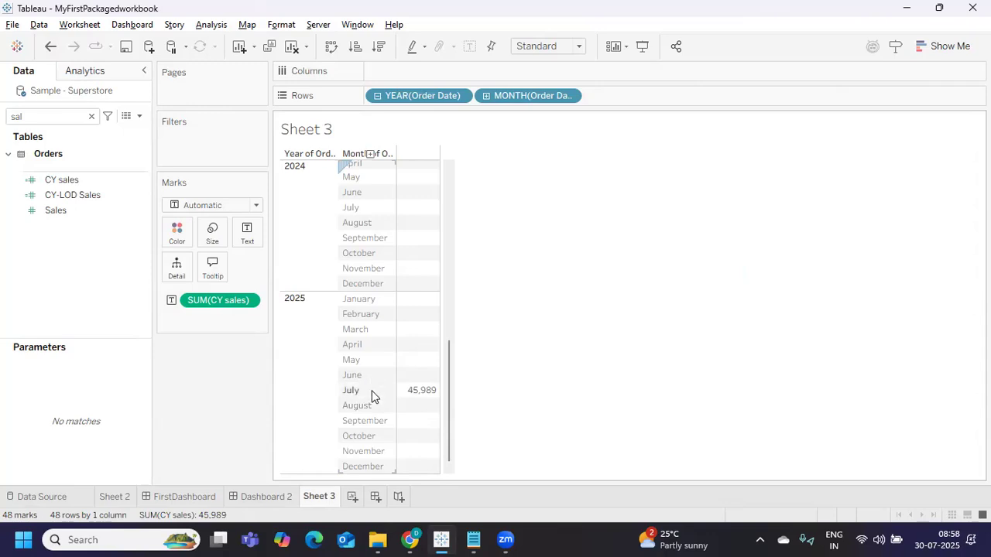
- Switch to Notepad and add the line "MOM - PM Sales" below the YOY formula
{"action": "left_click", "coordinate": [473, 540]}
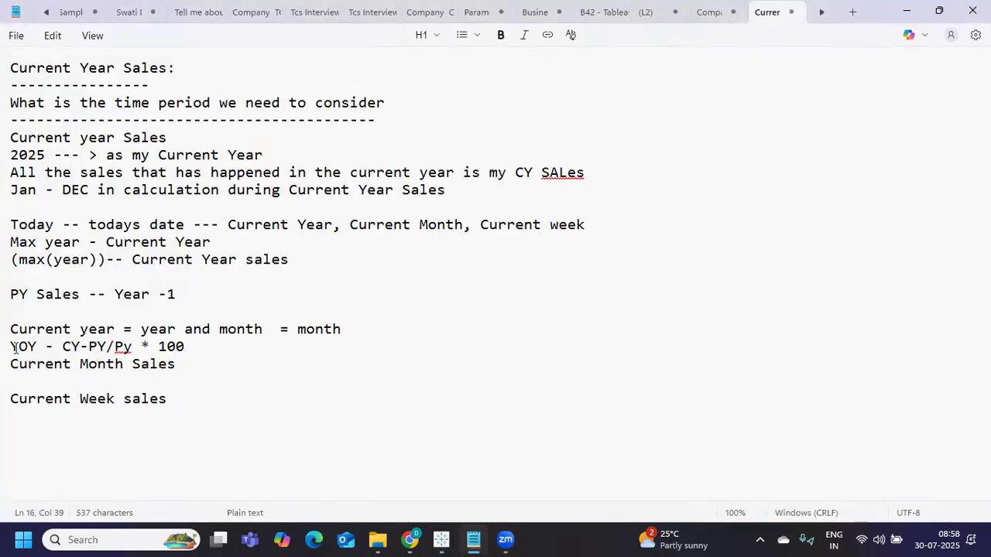
{"action": "left_click_drag", "start_coordinate": [106, 294], "coordinate": [194, 293]}
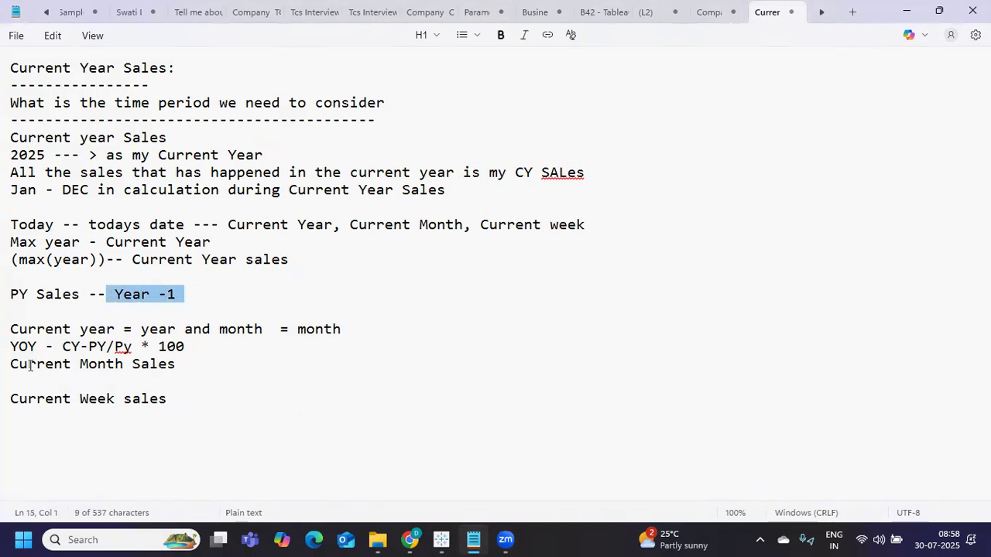
{"action": "left_click", "coordinate": [189, 346]}
{"action": "key", "text": "Return"}
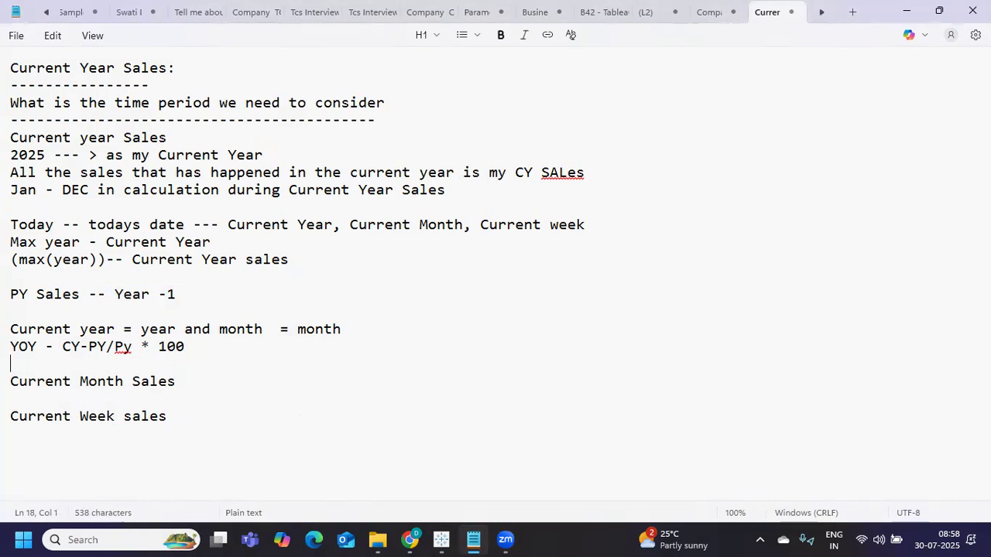
{"action": "type", "text": "MOM - PM"}
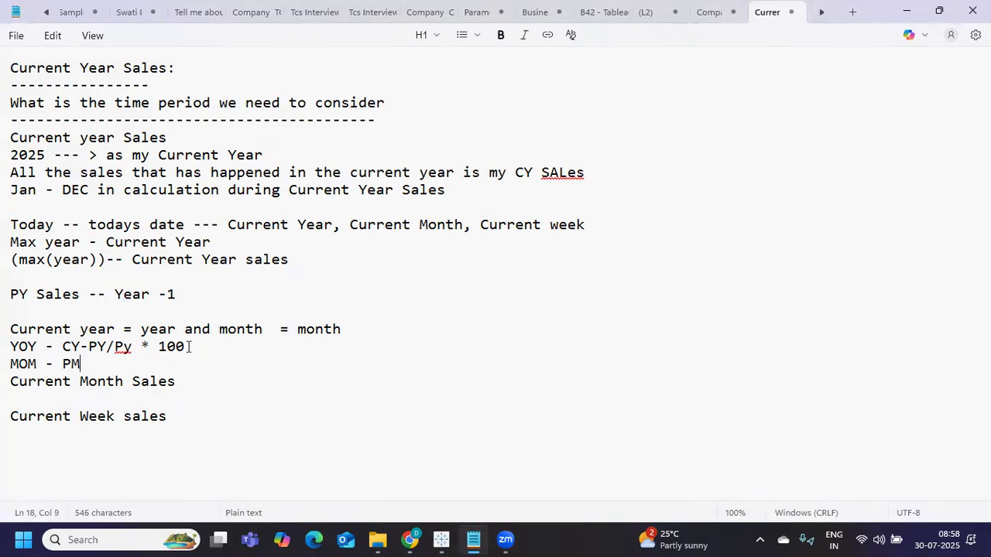
{"action": "type", "text": " Sales"}
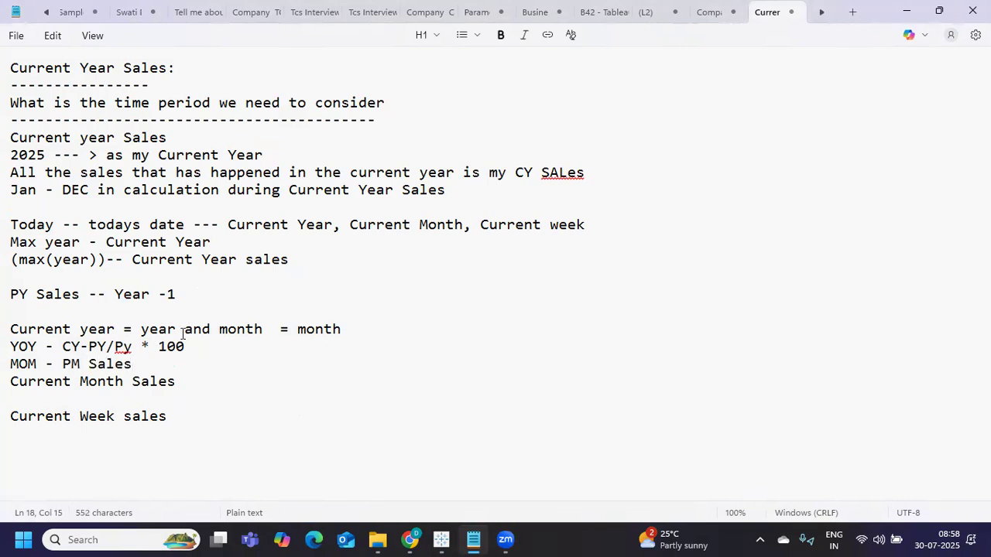
- Switch back to Tableau and examine the CY sales values across the 2025 months
{"action": "key", "text": "alt+Tab"}
{"action": "mouse_move", "coordinate": [411, 392]}
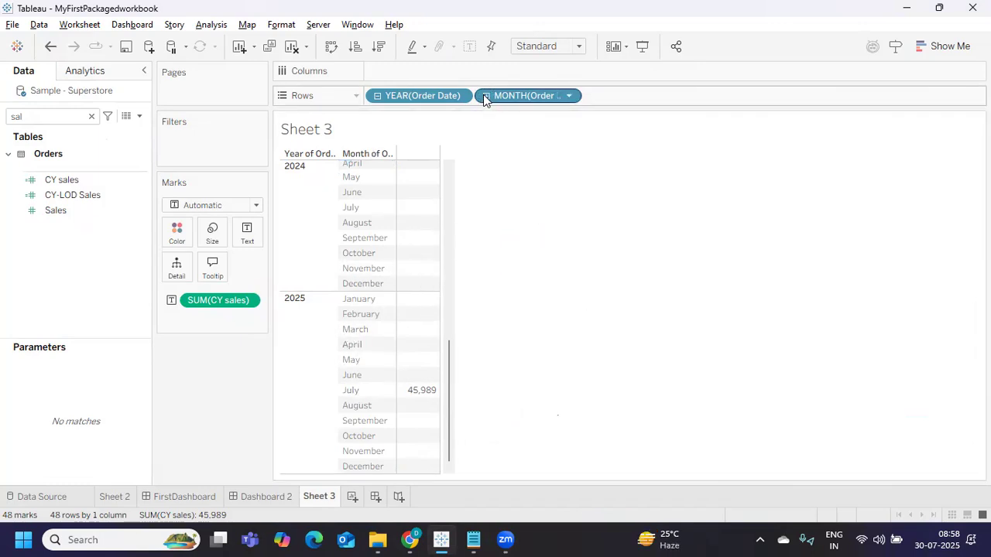
{"action": "mouse_move", "coordinate": [405, 343]}
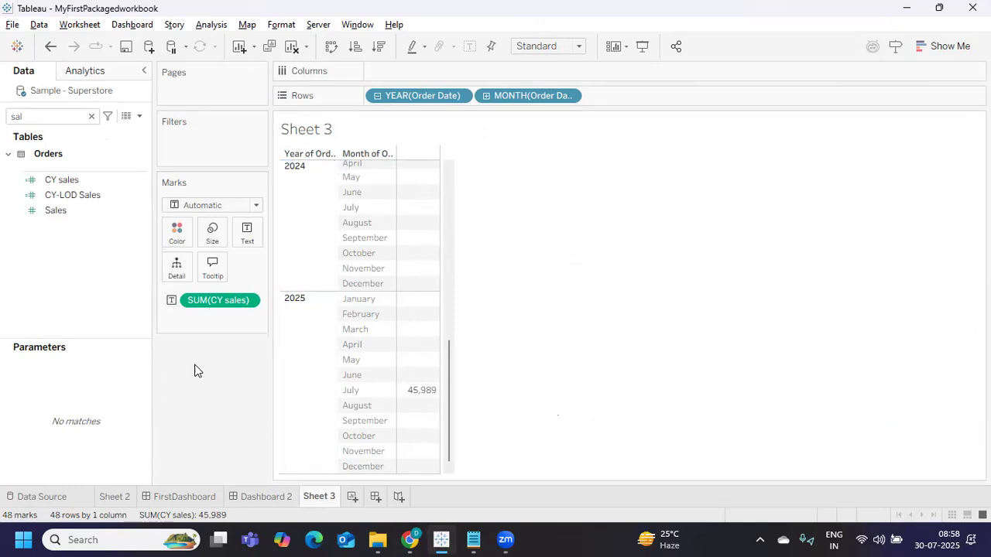
- Switch to Notepad, add the line "WOW -" below the MOM line, and append "and week = week" to the current year condition
{"action": "left_click", "coordinate": [474, 540]}
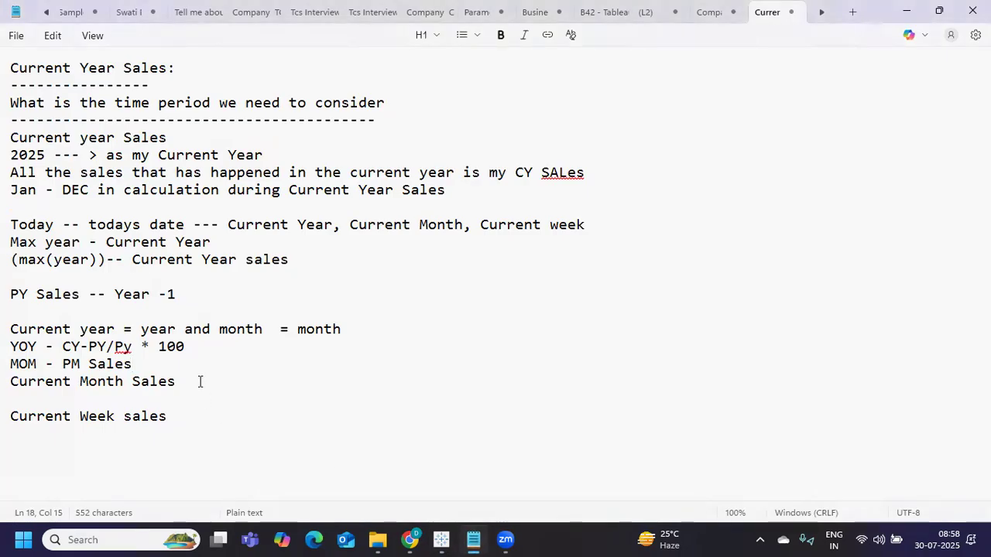
{"action": "key", "text": "Return"}
{"action": "type", "text": "WOW -"}
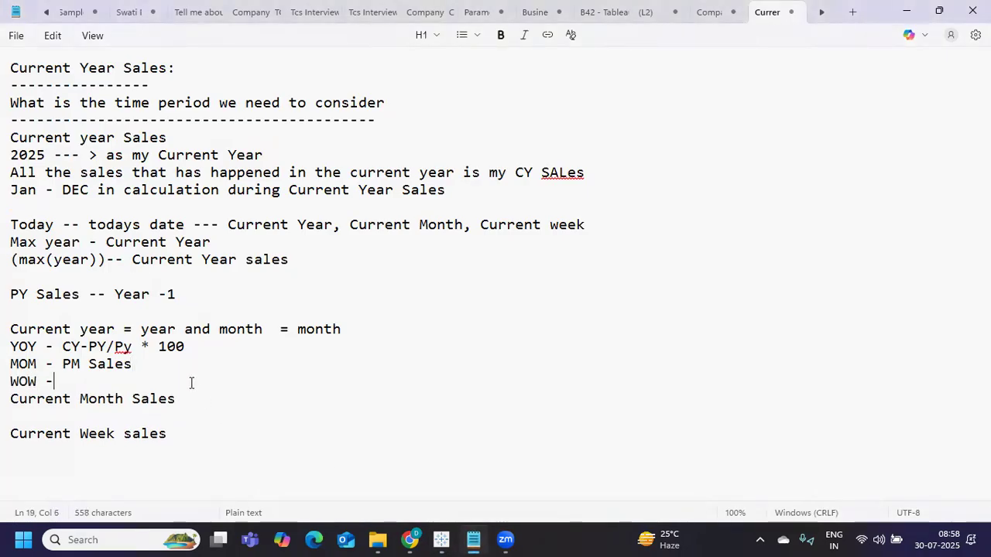
{"action": "left_click", "coordinate": [378, 332]}
{"action": "type", "text": "and week = week"}
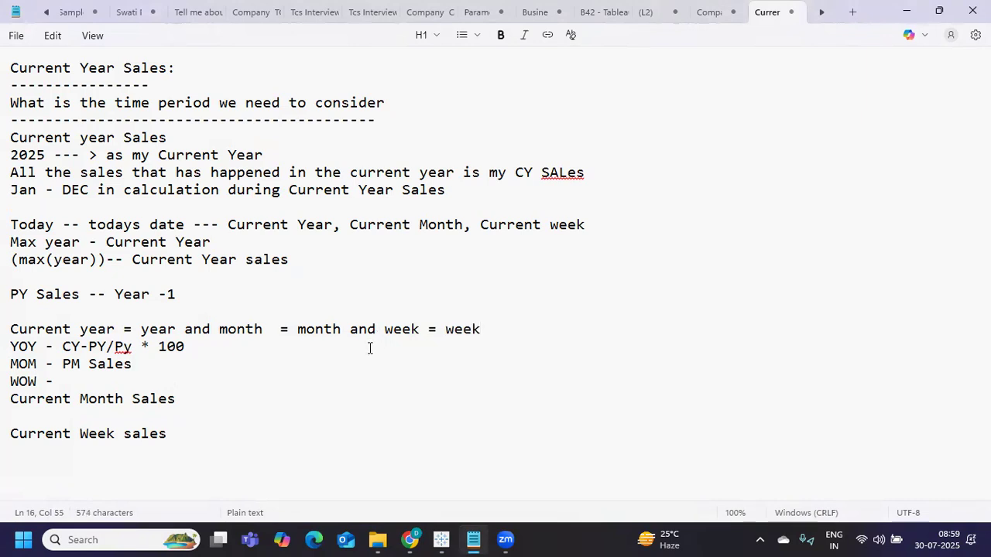
- Highlight the notes from the current year condition down to Current Month Sales for review
{"action": "left_click_drag", "start_coordinate": [96, 399], "coordinate": [17, 333]}
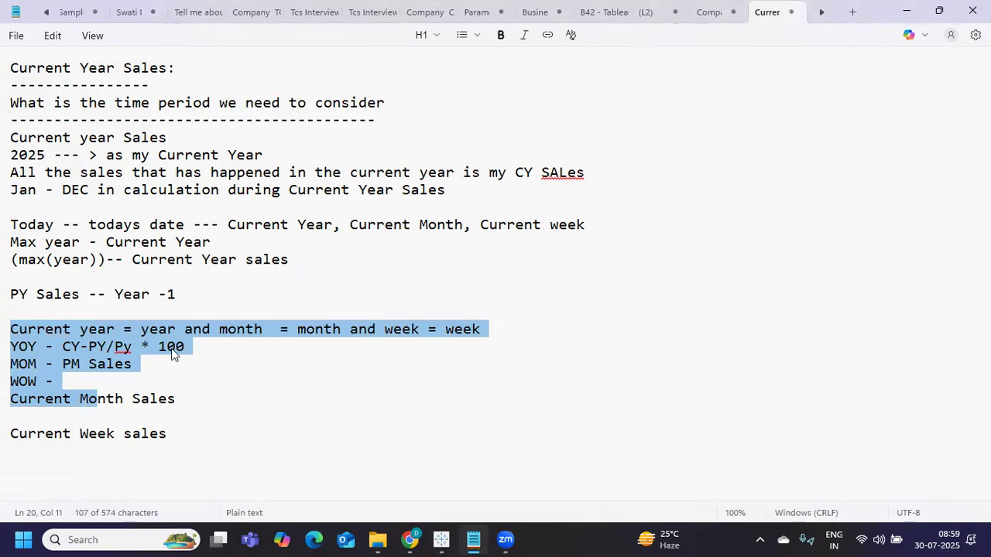
{"action": "left_click", "coordinate": [29, 363]}
{"action": "key", "text": "Down"}
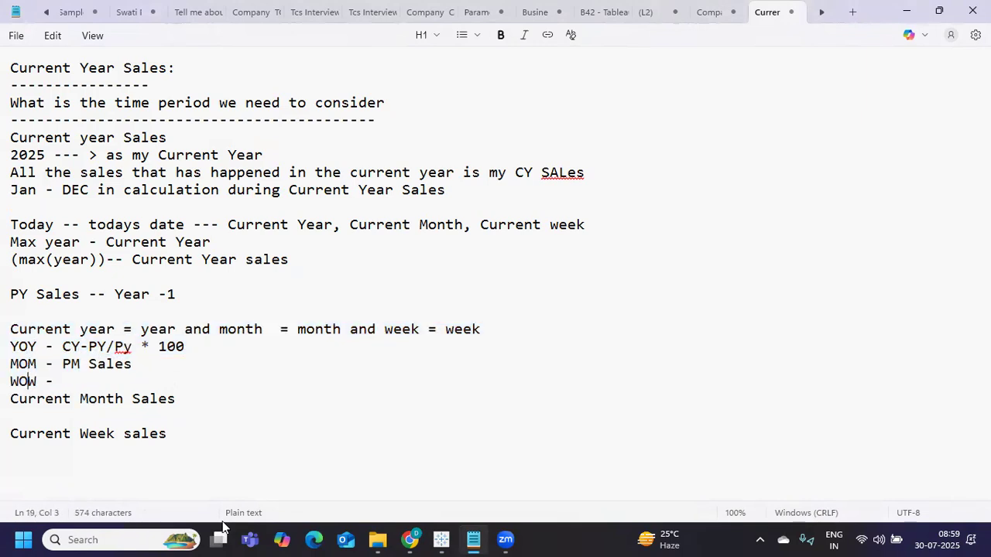
- Add the heading YTD below the Current Week sales line, leaving blank lines between them
{"action": "left_click", "coordinate": [277, 440]}
{"action": "key", "text": "Return"}
{"action": "key", "text": "Return"}
{"action": "type", "text": "YTDD"}
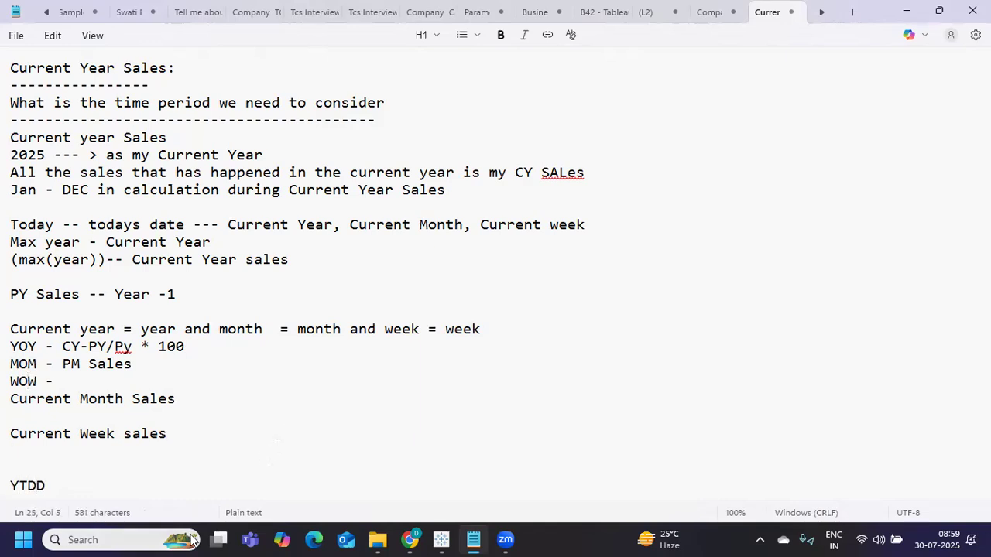
{"action": "key", "text": "BackSpace"}
- Highlight the YTD heading and the "Current year Sales" line in the notes for comparison
{"action": "double_click", "coordinate": [27, 486]}
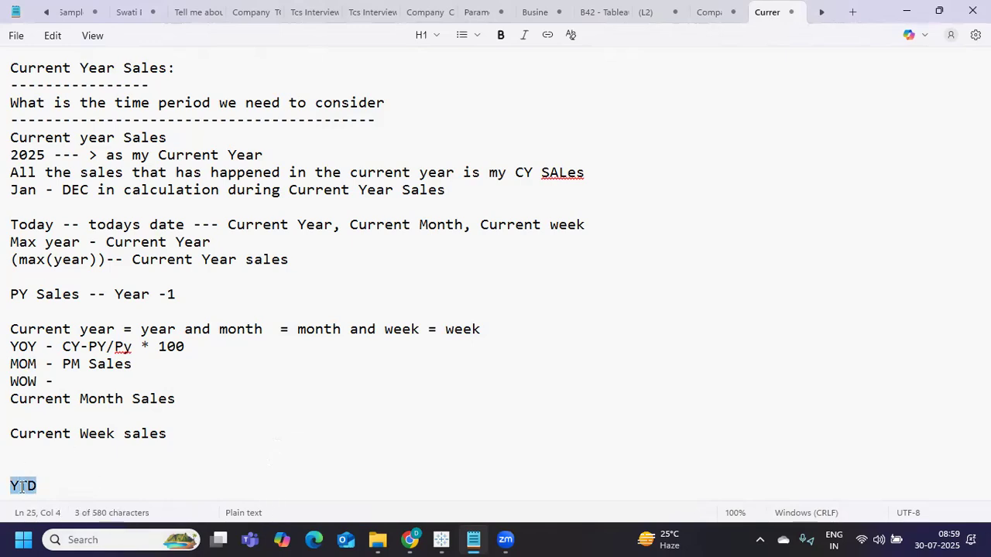
{"action": "left_click", "coordinate": [37, 486]}
{"action": "left_click_drag", "start_coordinate": [13, 485], "coordinate": [49, 483]}
{"action": "left_click", "coordinate": [49, 483]}
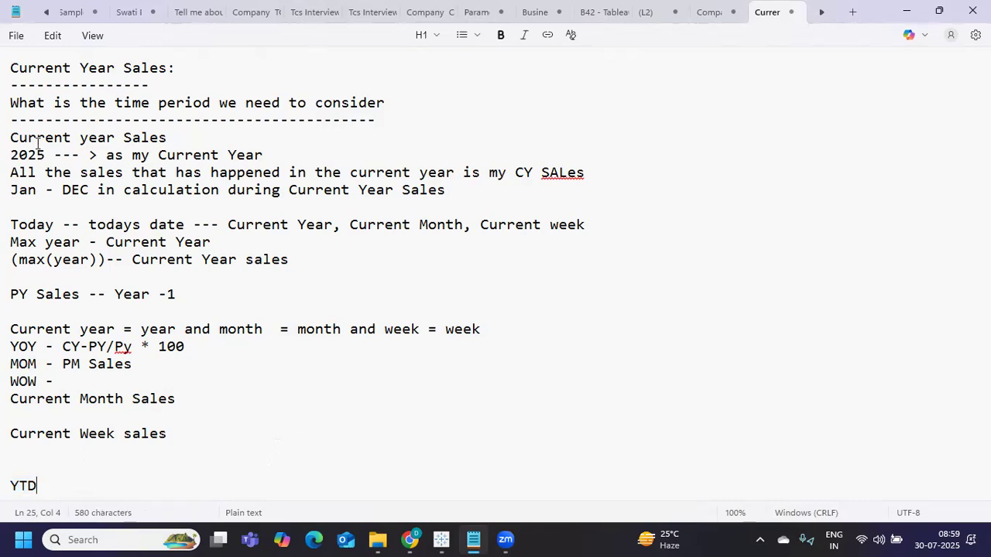
{"action": "left_click_drag", "start_coordinate": [36, 138], "coordinate": [160, 139]}
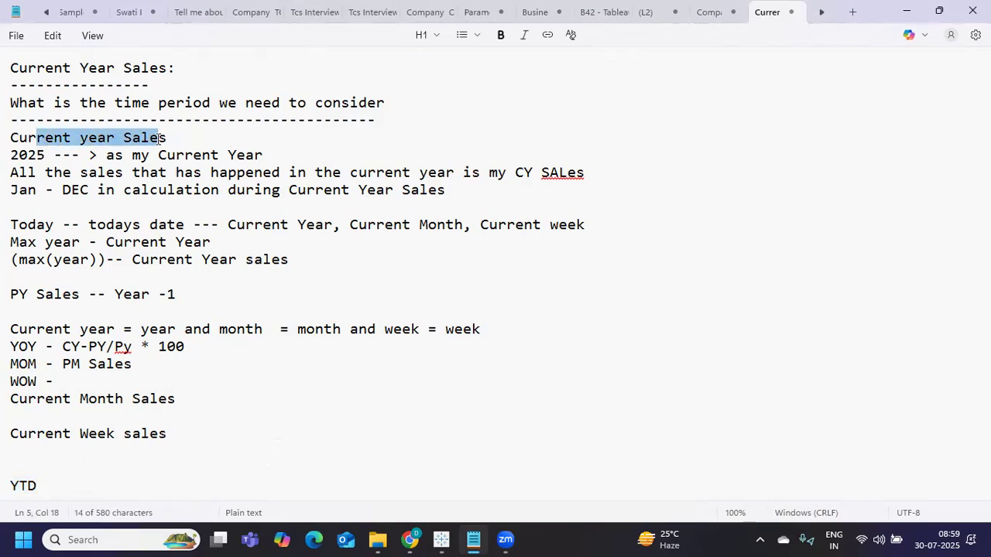
- Highlight the "2025 --- > as my Current Year" line and the YTD heading in the notes for comparison
{"action": "left_click", "coordinate": [11, 155]}
{"action": "triple_click", "coordinate": [269, 154]}
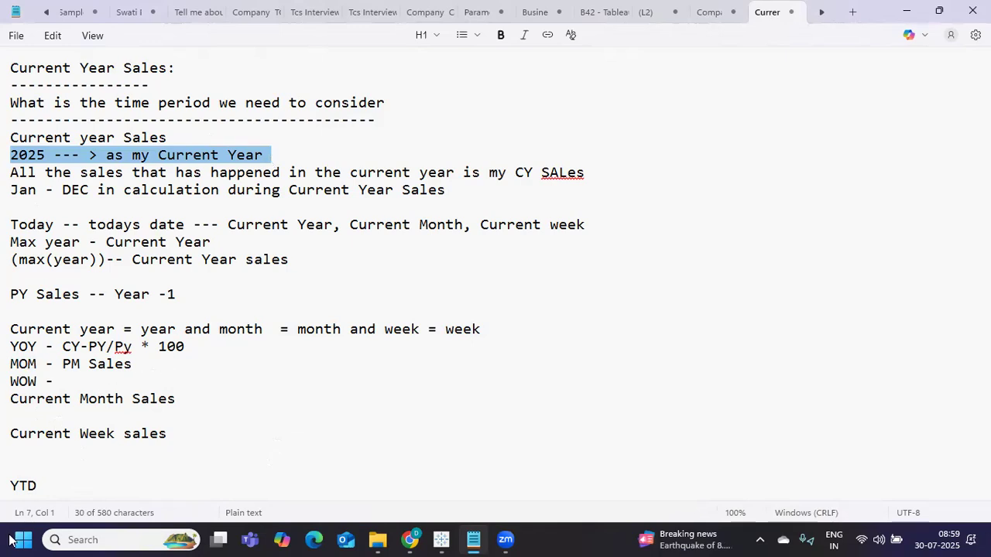
{"action": "left_click_drag", "start_coordinate": [19, 485], "coordinate": [44, 484]}
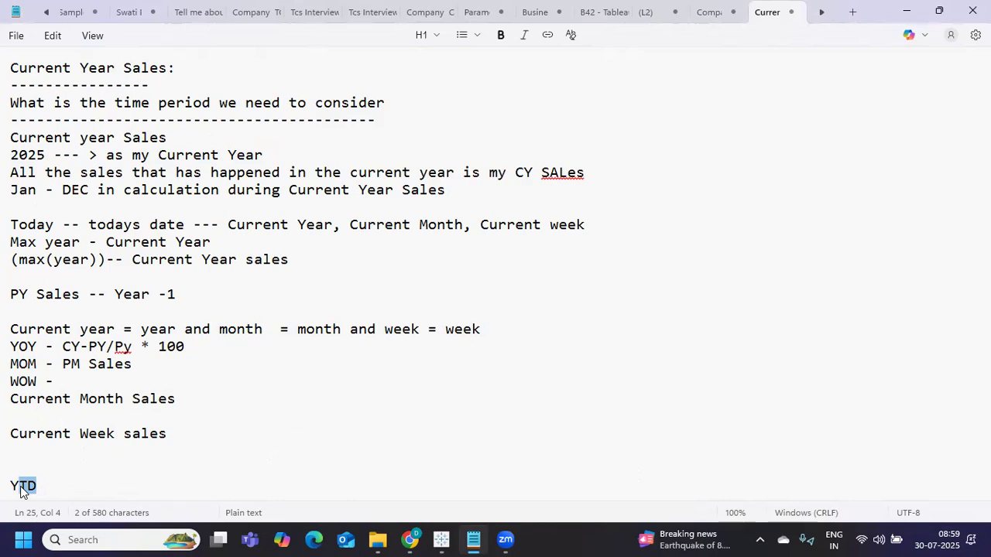
- Extend the YTD heading in the notes to read "YTD - YTD sales"
{"action": "left_click", "coordinate": [46, 480]}
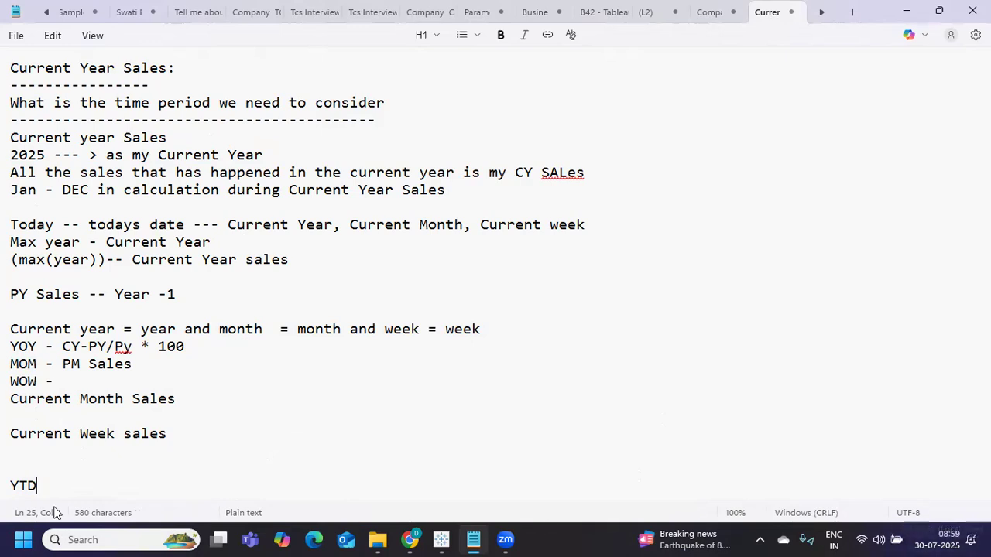
{"action": "type", "text": "- YTD sael"}
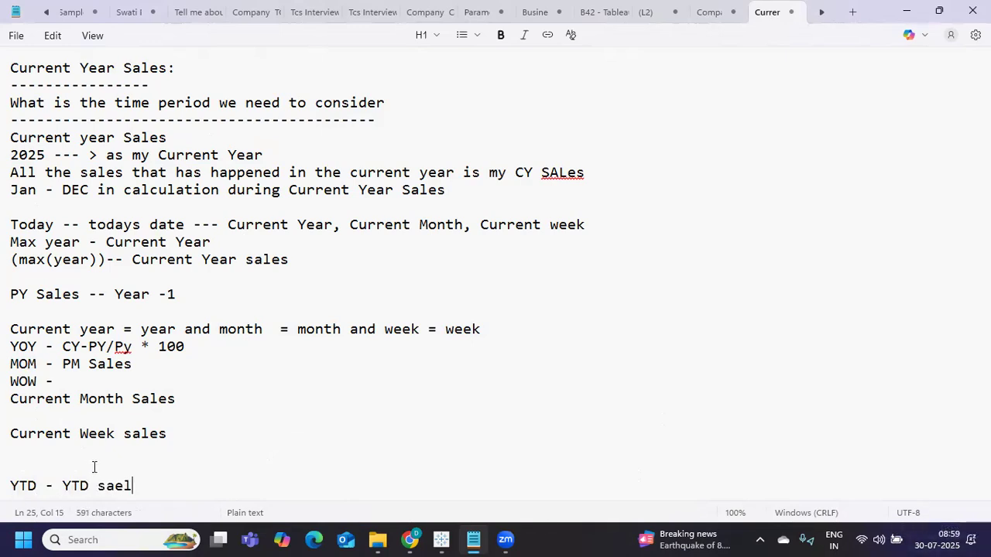
{"action": "key", "text": "BackSpace"}
{"action": "key", "text": "BackSpace"}
{"action": "type", "text": "les"}
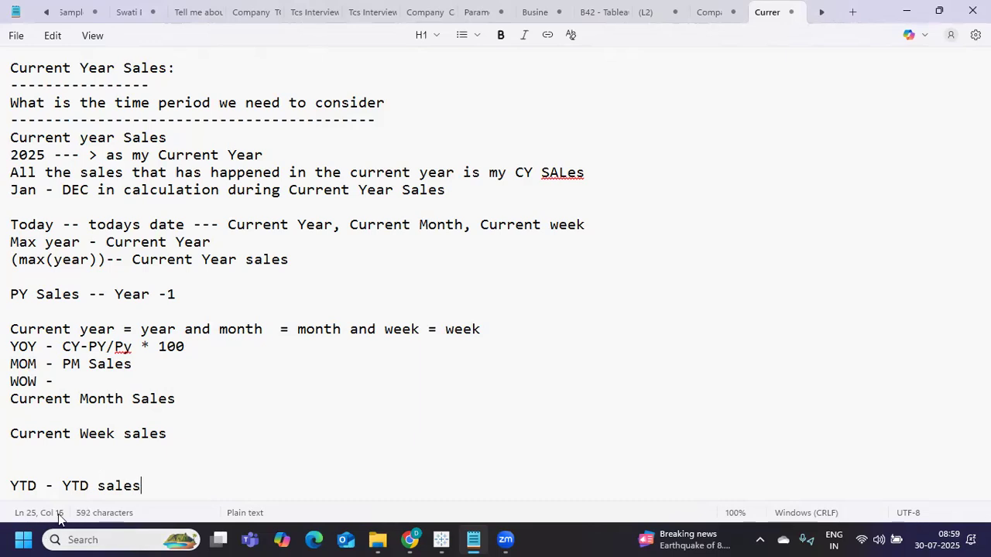
- Add the text "current yea" below the YTD sales line, leaving one blank line between them
{"action": "key", "text": "Return"}
{"action": "key", "text": "Return"}
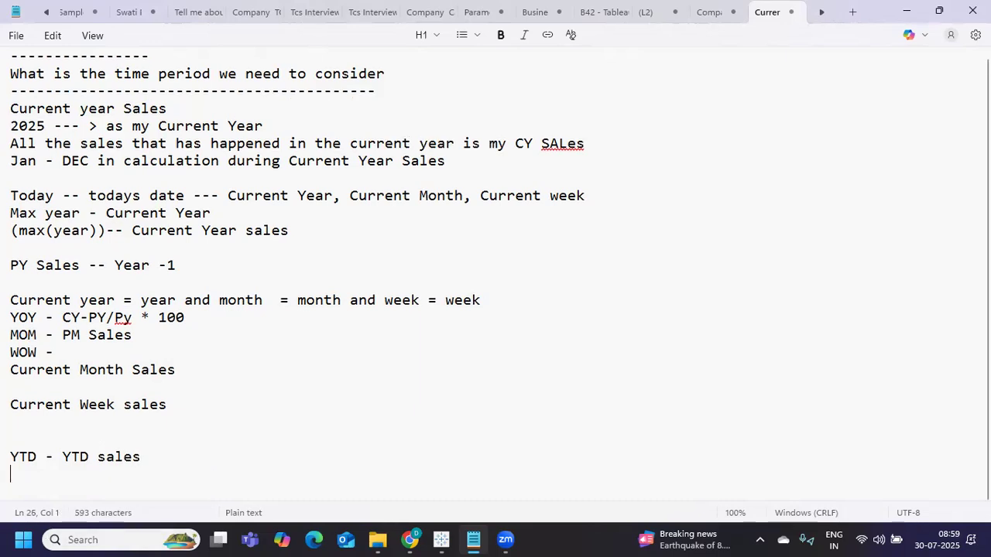
{"action": "type", "text": "curre"}
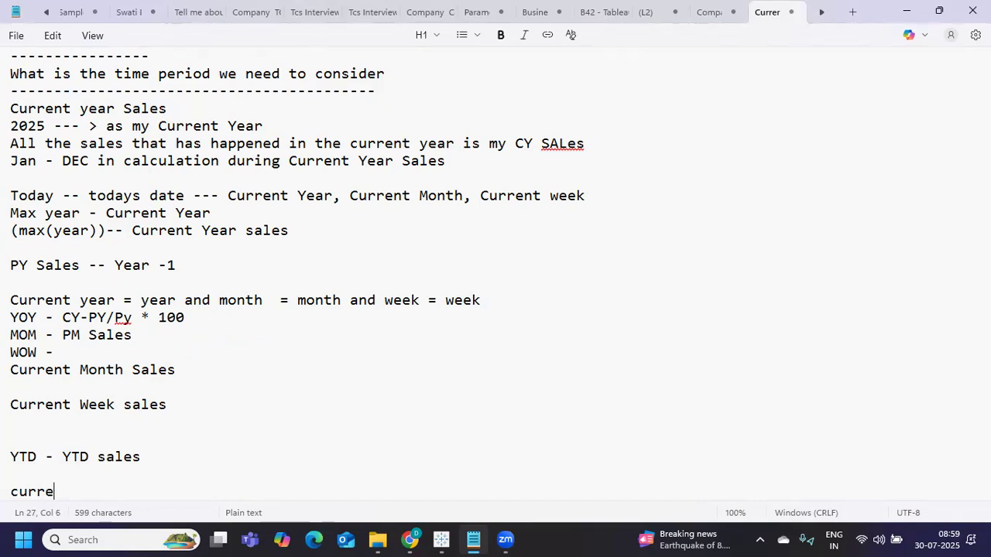
{"action": "type", "text": "nt yea"}
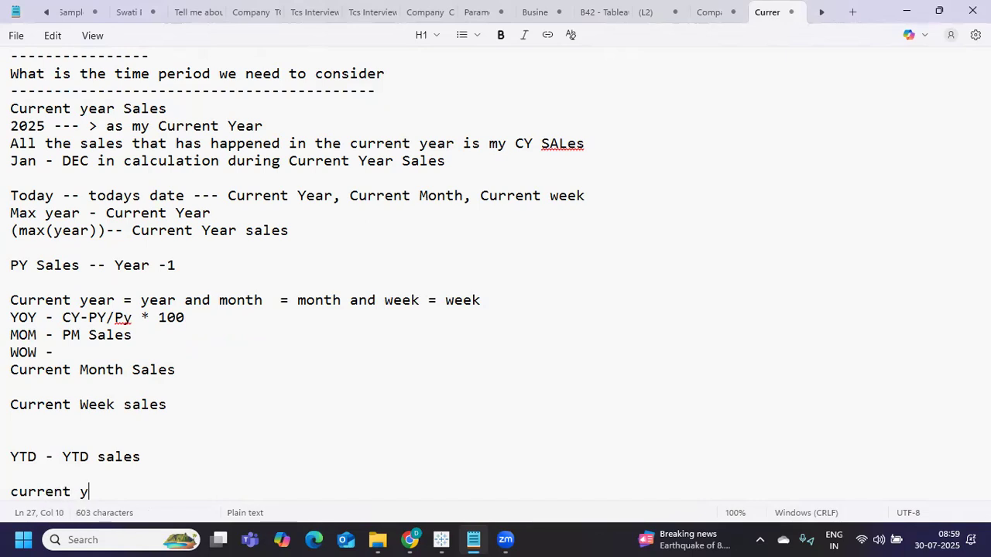
{"action": "key", "text": "BackSpace"}
{"action": "key", "text": "BackSpace"}
{"action": "type", "text": "eayr"}
{"action": "key", "text": "BackSpace"}
{"action": "key", "text": "BackSpace"}
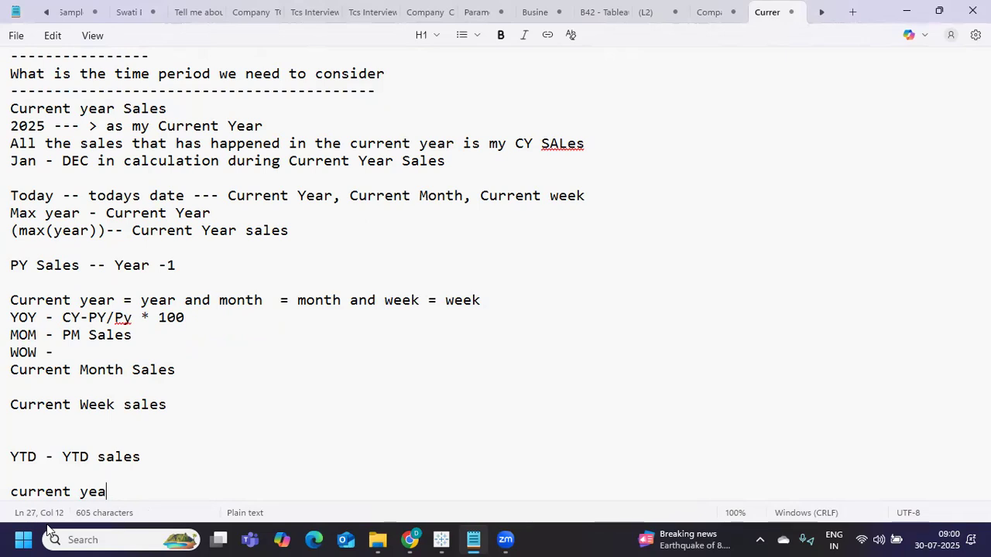
- Compare the current year and YTD notes with the CY sales table in Tableau and today's date in the system calendar
{"action": "left_click_drag", "start_coordinate": [143, 492], "coordinate": [11, 490]}
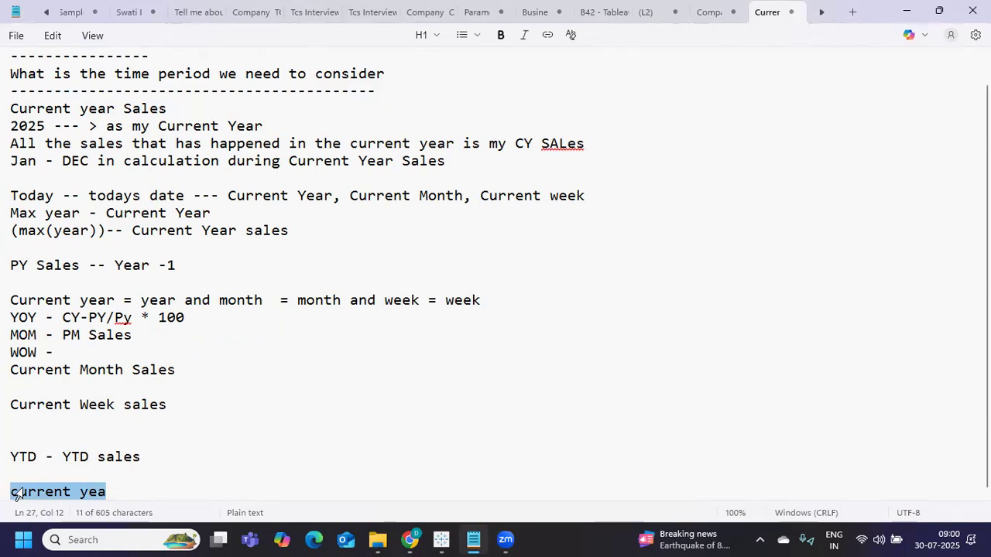
{"action": "mouse_move", "coordinate": [441, 539]}
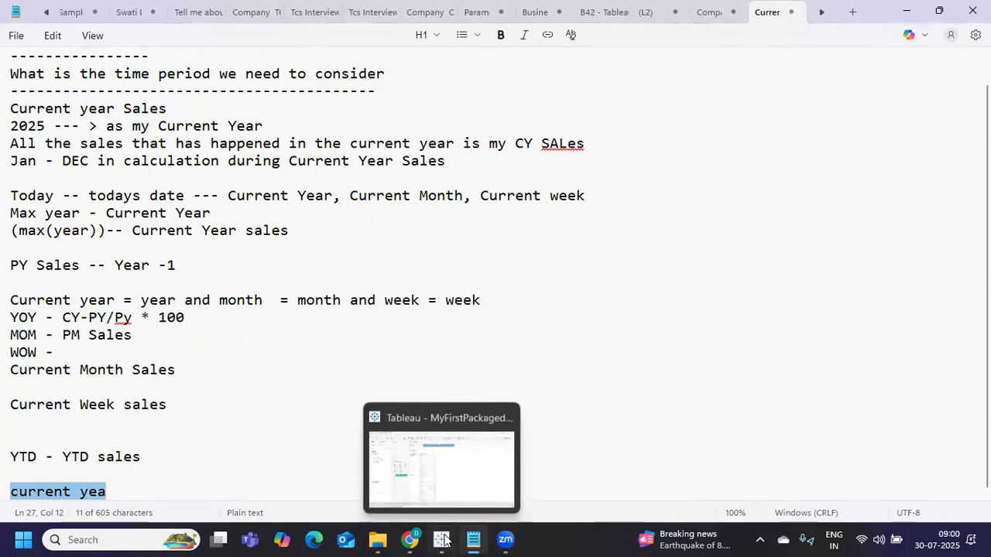
{"action": "left_click", "coordinate": [418, 467]}
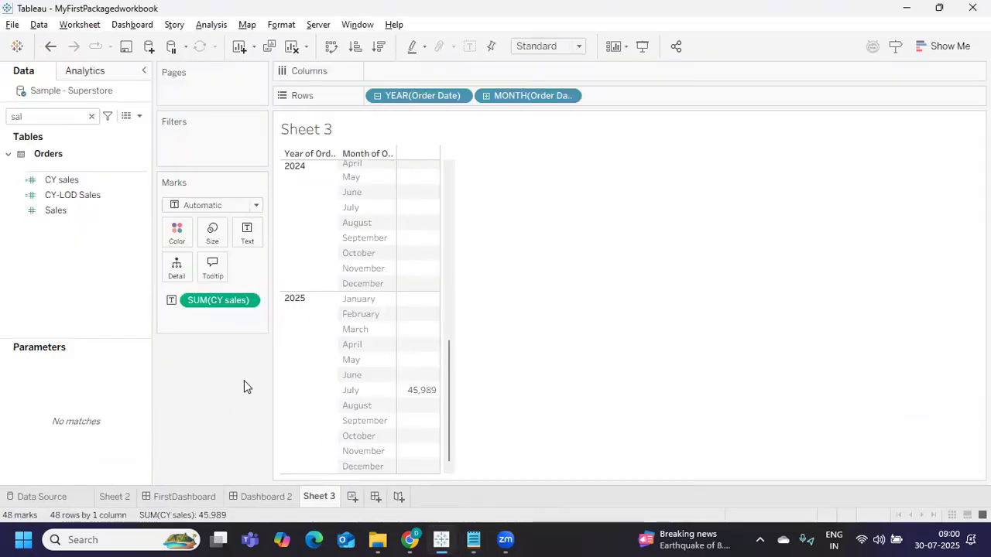
{"action": "key", "text": "alt+Tab"}
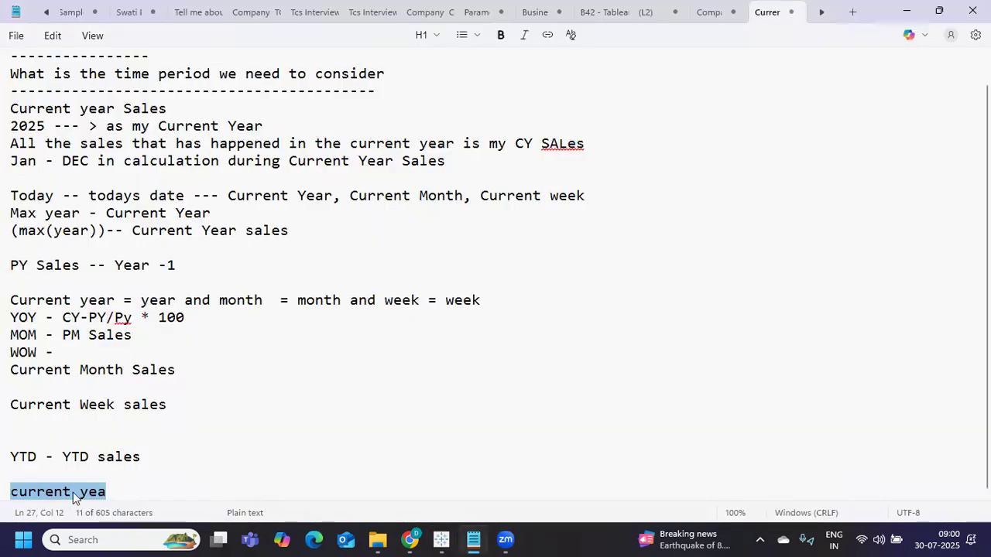
{"action": "double_click", "coordinate": [14, 457]}
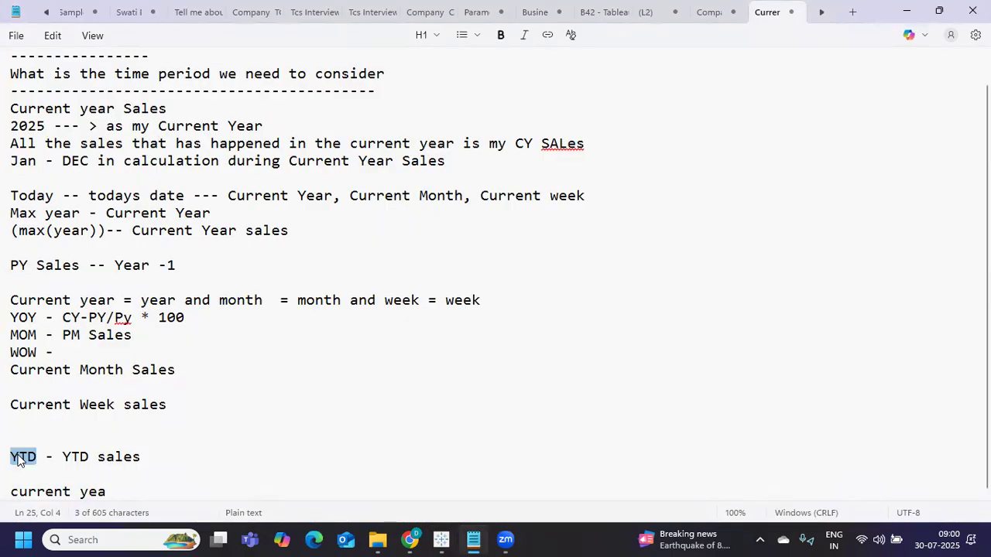
{"action": "left_click", "coordinate": [931, 540]}
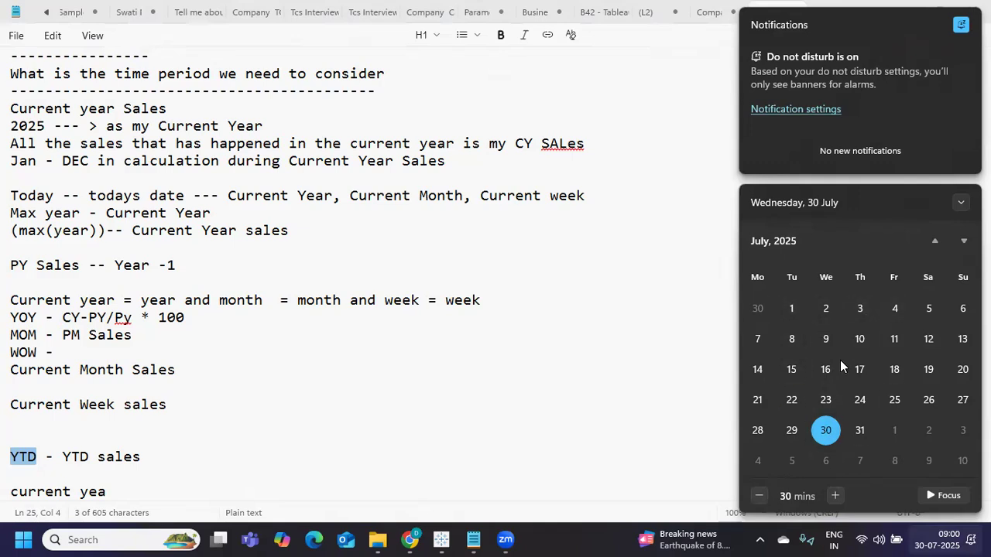
{"action": "left_click", "coordinate": [199, 475]}
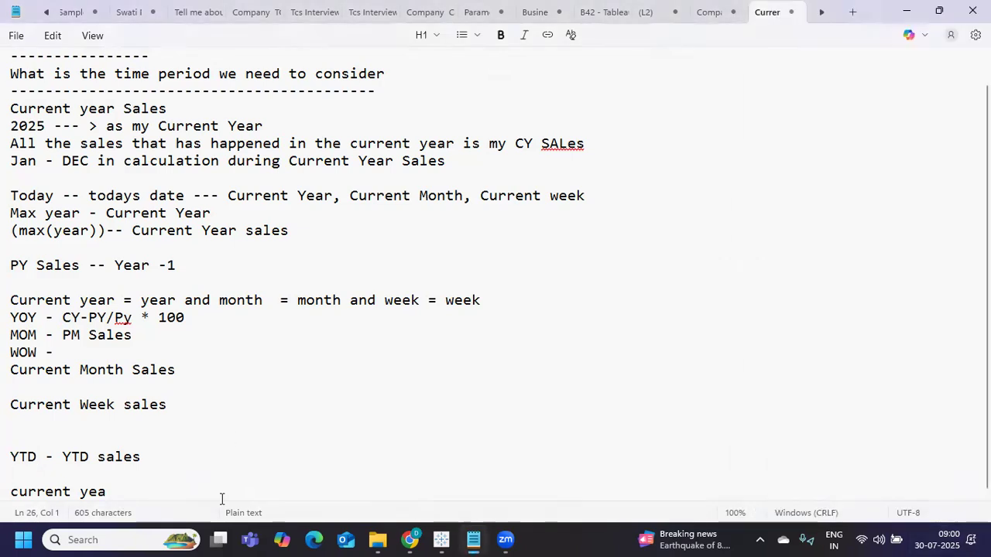
- Switch to Tableau, remove SUM(CY sales) from the Sheet 3 marks and clear the field search
{"action": "left_click", "coordinate": [447, 540]}
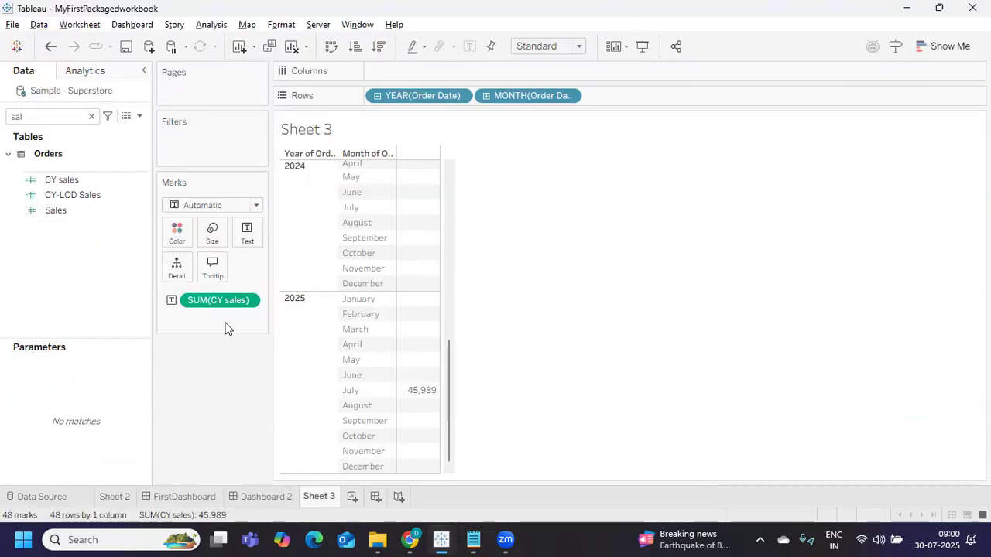
{"action": "left_click_drag", "start_coordinate": [228, 301], "coordinate": [227, 394]}
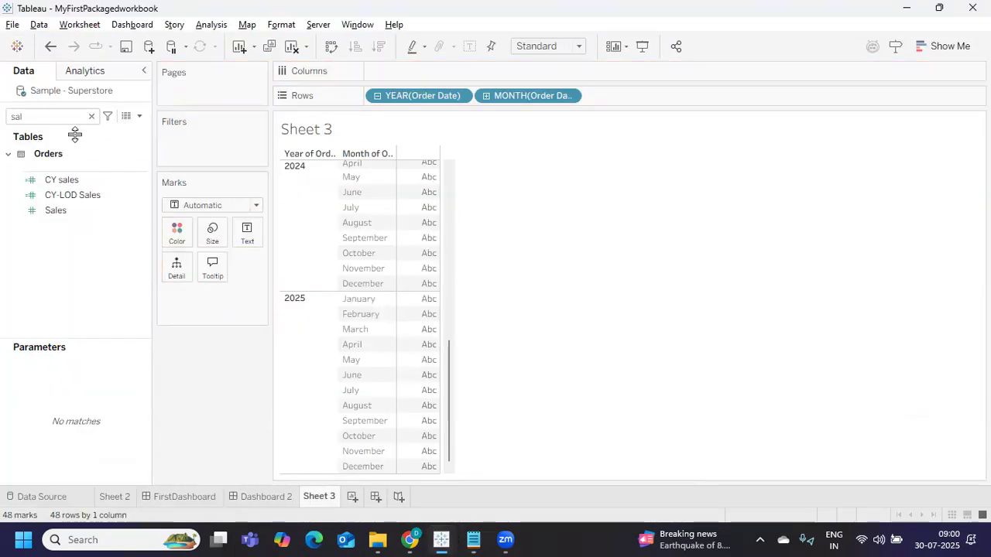
{"action": "left_click", "coordinate": [91, 116]}
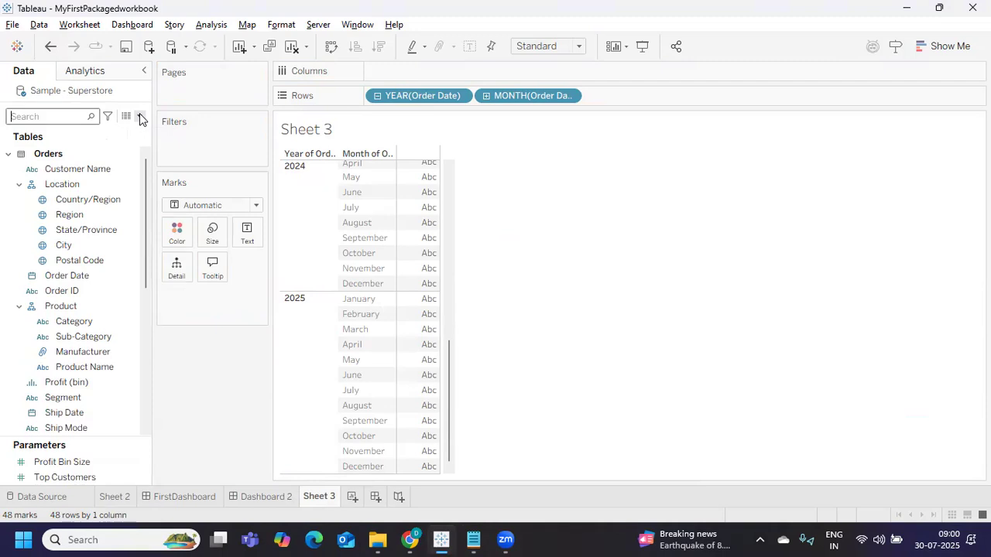
- Create a new calculated field named YTD
{"action": "left_click", "coordinate": [140, 116]}
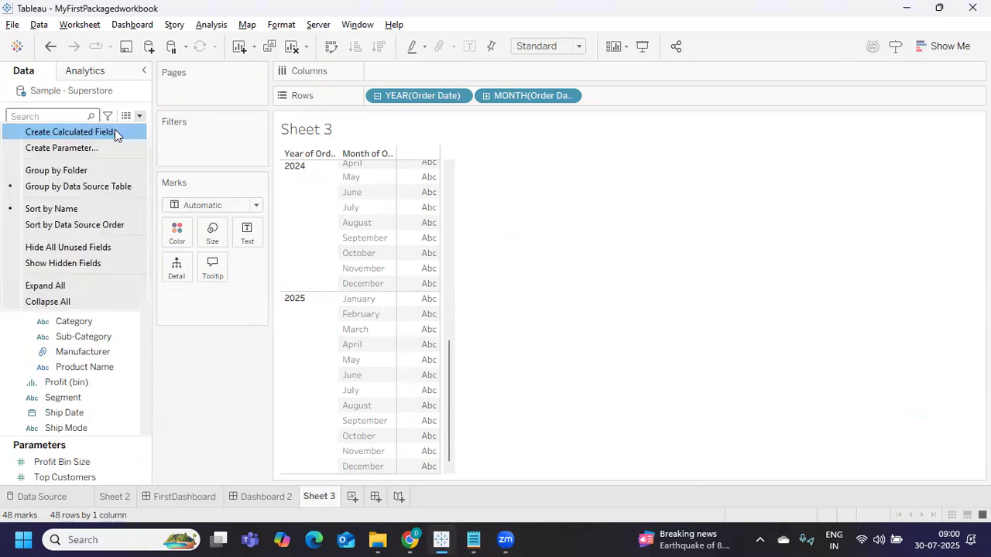
{"action": "left_click", "coordinate": [116, 133]}
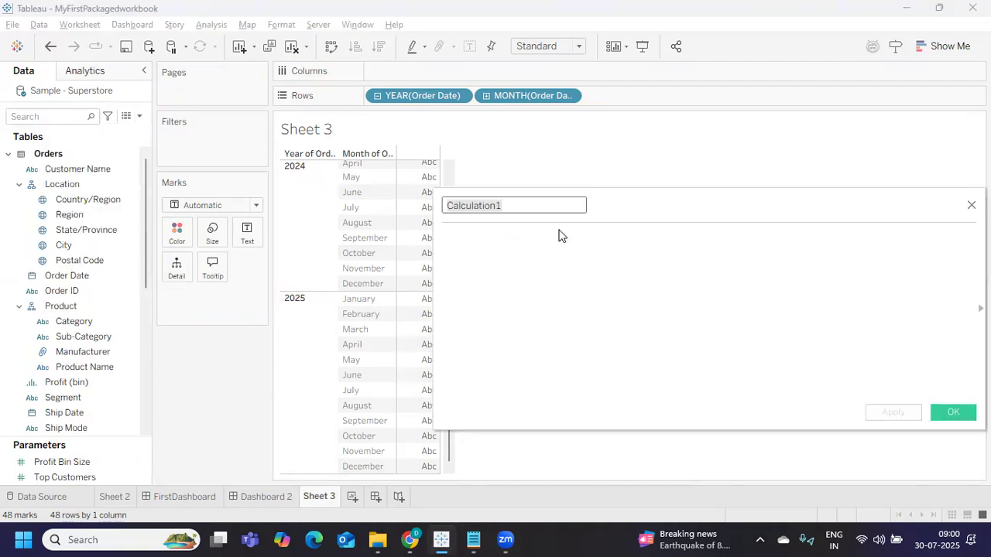
{"action": "key", "text": "ctrl+a"}
{"action": "type", "text": "YTD"}
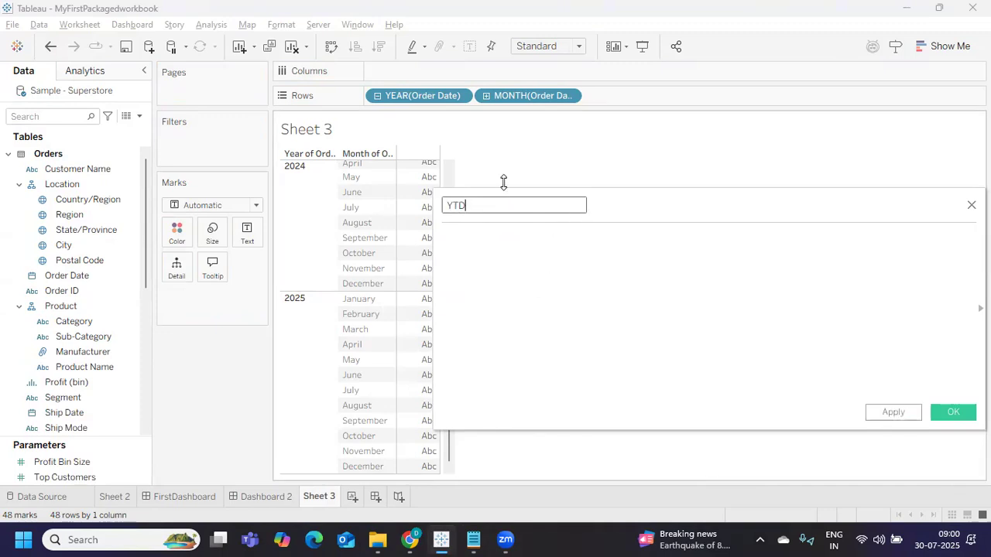
- Write the YTD formula's condition as IF YEAR([Order Date]) = YEAR(TODAY())
{"action": "key", "text": "Tab"}
{"action": "type", "text": "IF yea"}
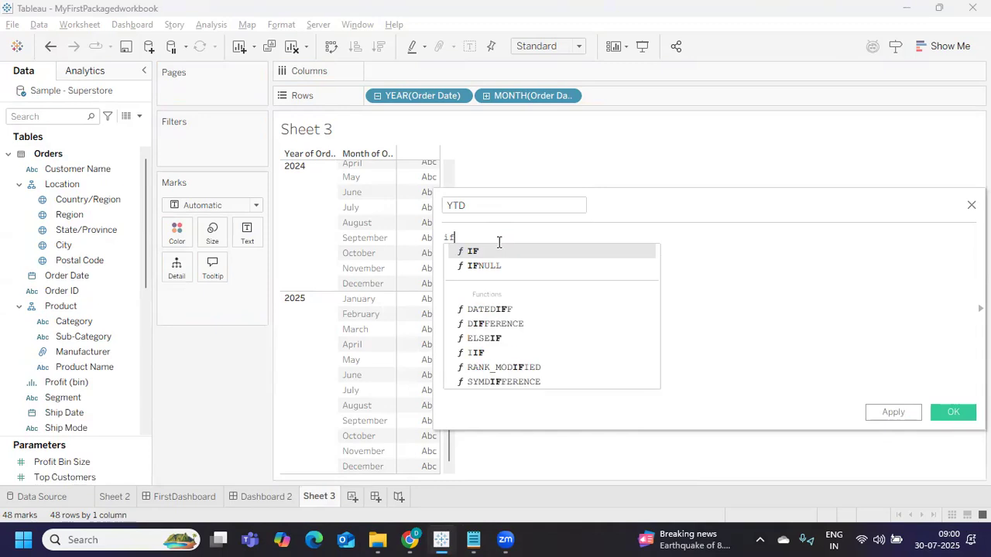
{"action": "key", "text": "Return"}
{"action": "type", "text": "[ord"}
{"action": "key", "text": "Return"}
{"action": "key", "text": "Right"}
{"action": "type", "text": "YEAR(TODAY())"}
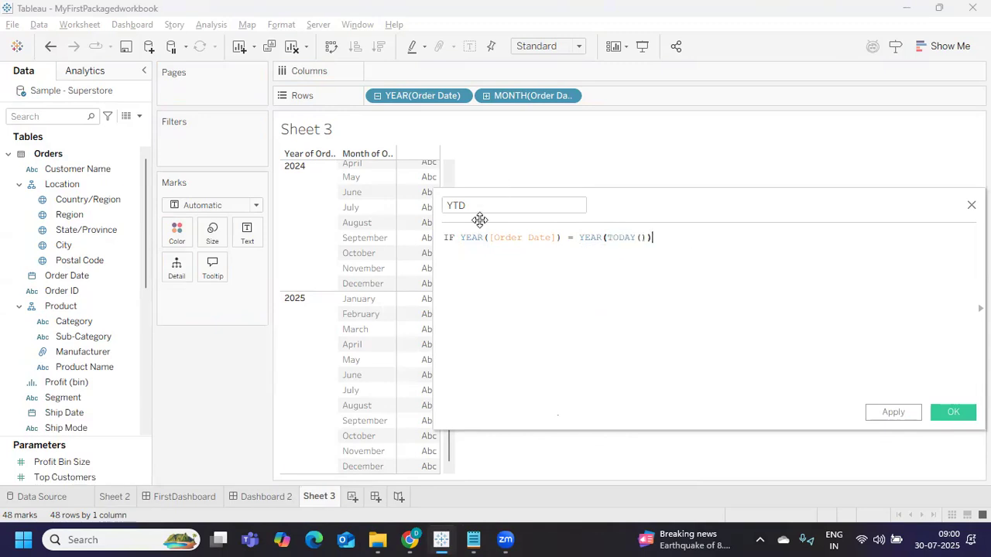
- Complete the YTD formula with THEN [Sales] END after the year condition
{"action": "type", "text": " the Tru"}
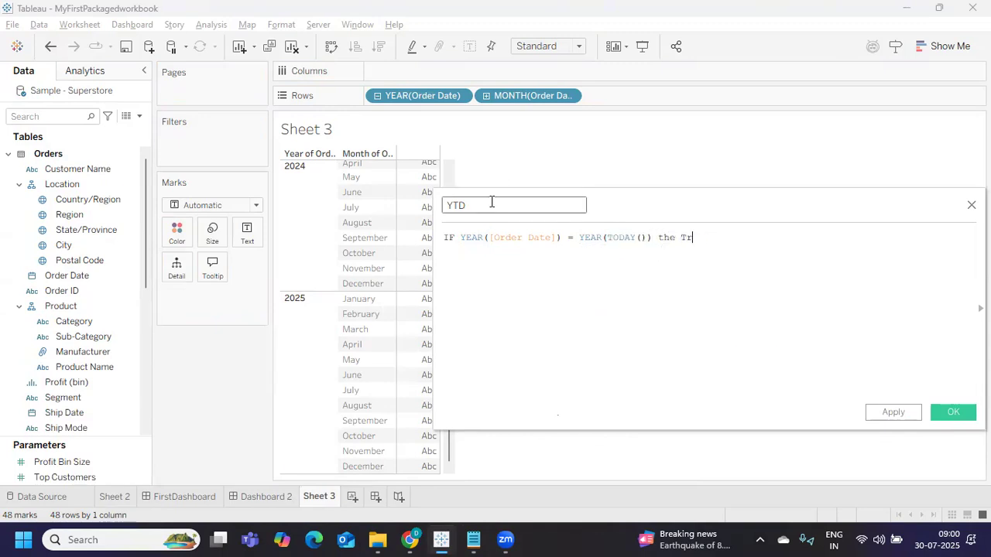
{"action": "key", "text": "BackSpace"}
{"action": "key", "text": "BackSpace"}
{"action": "key", "text": "BackSpace"}
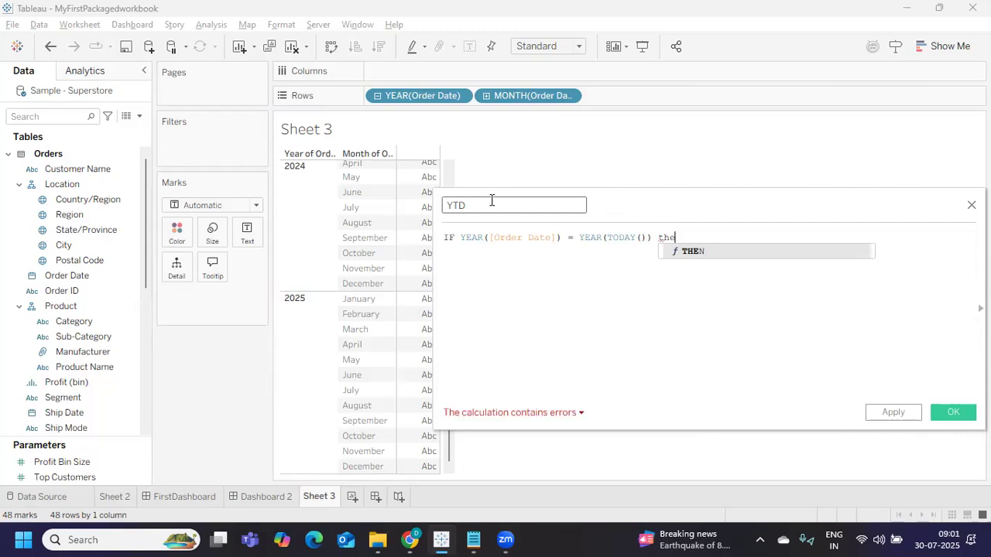
{"action": "key", "text": "BackSpace"}
{"action": "key", "text": "BackSpace"}
{"action": "key", "text": "BackSpace"}
{"action": "type", "text": "THEN sal"}
{"action": "key", "text": "Return"}
{"action": "type", "text": "END"}
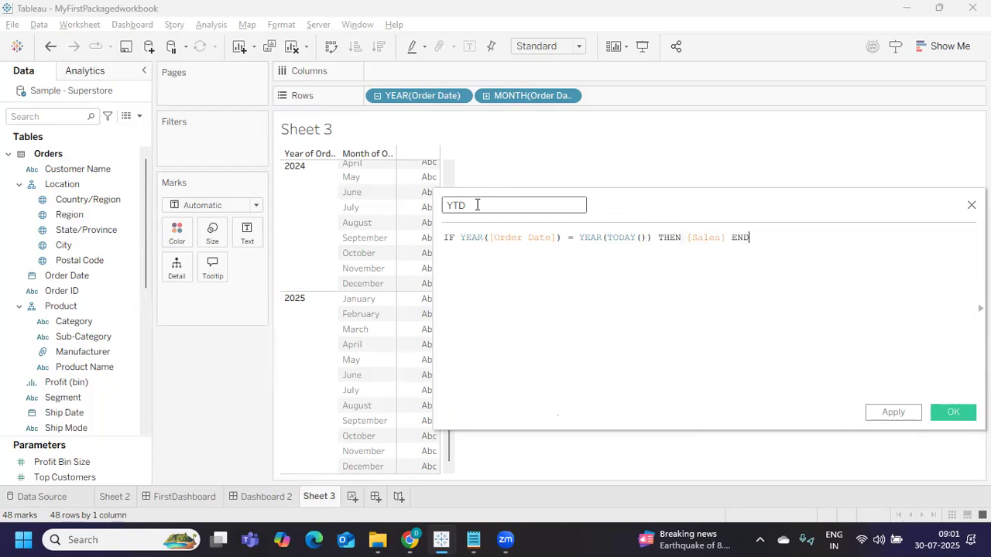
- Apply the YTD calculation, show it as values in the Sheet 3 table, and move the editor clear of the monthly figures
{"action": "left_click", "coordinate": [890, 412]}
{"action": "left_click_drag", "start_coordinate": [51, 416], "coordinate": [350, 319]}
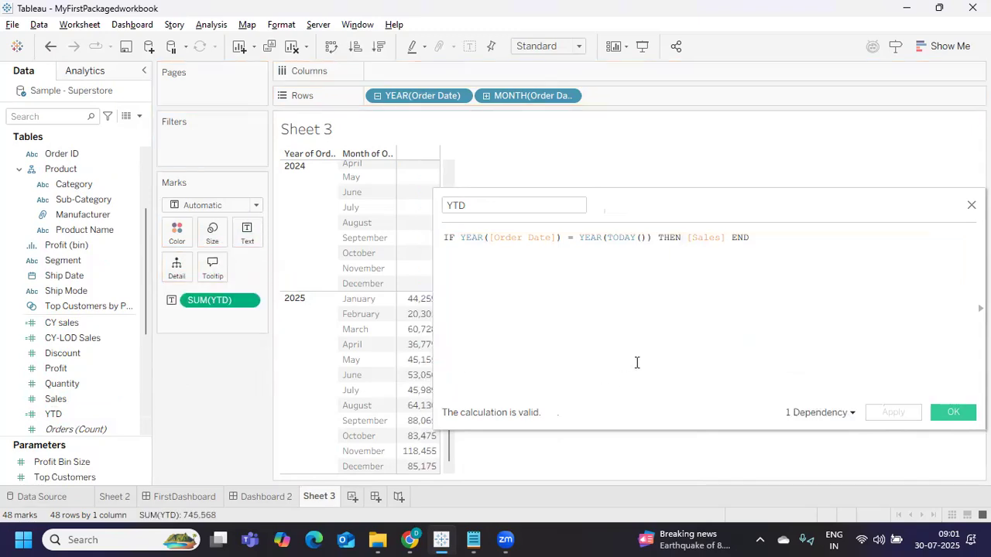
{"action": "left_click_drag", "start_coordinate": [719, 213], "coordinate": [811, 178]}
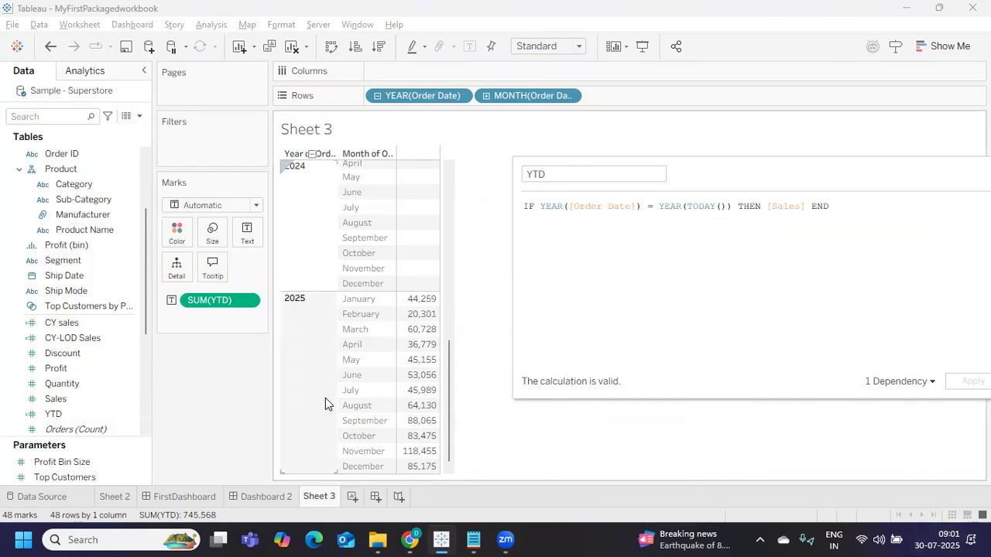
{"action": "mouse_move", "coordinate": [406, 382]}
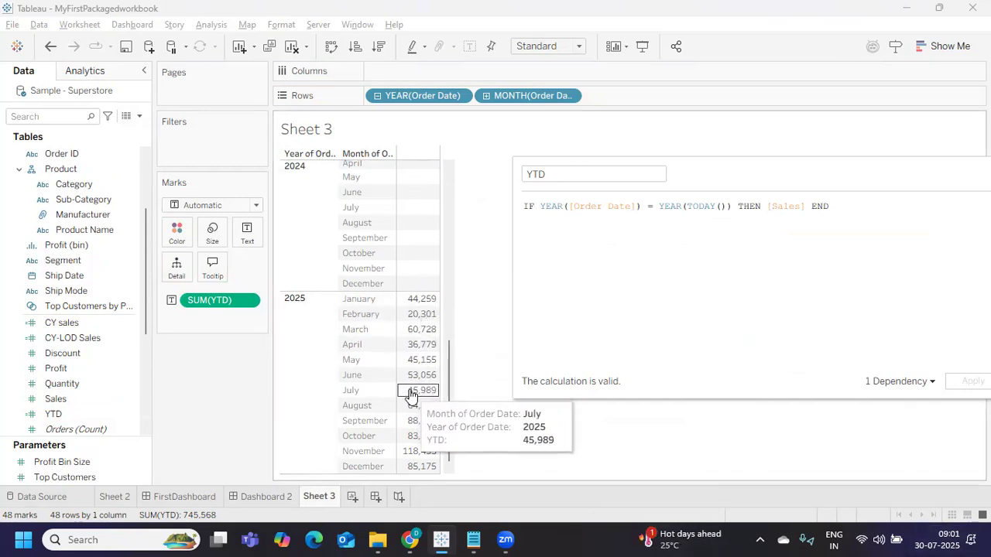
- Add the condition "and [Order Date] < TODAY()" on its own line between the year condition and THEN in the YTD formula
{"action": "left_click", "coordinate": [732, 206]}
{"action": "key", "text": "Return"}
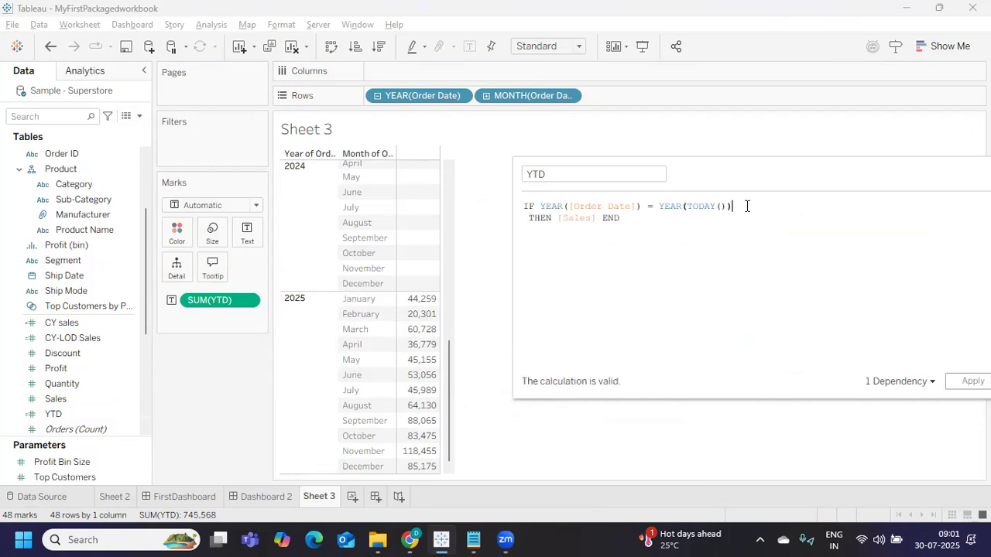
{"action": "key", "text": "Return"}
{"action": "key", "text": "Up"}
{"action": "type", "text": "and or"}
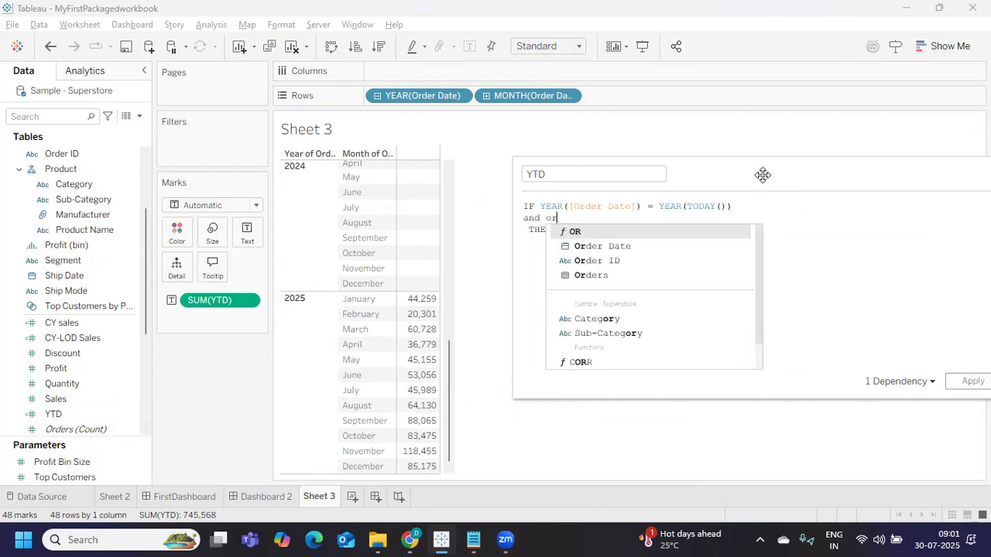
{"action": "type", "text": "d"}
{"action": "key", "text": "Return"}
{"action": "type", "text": "<"}
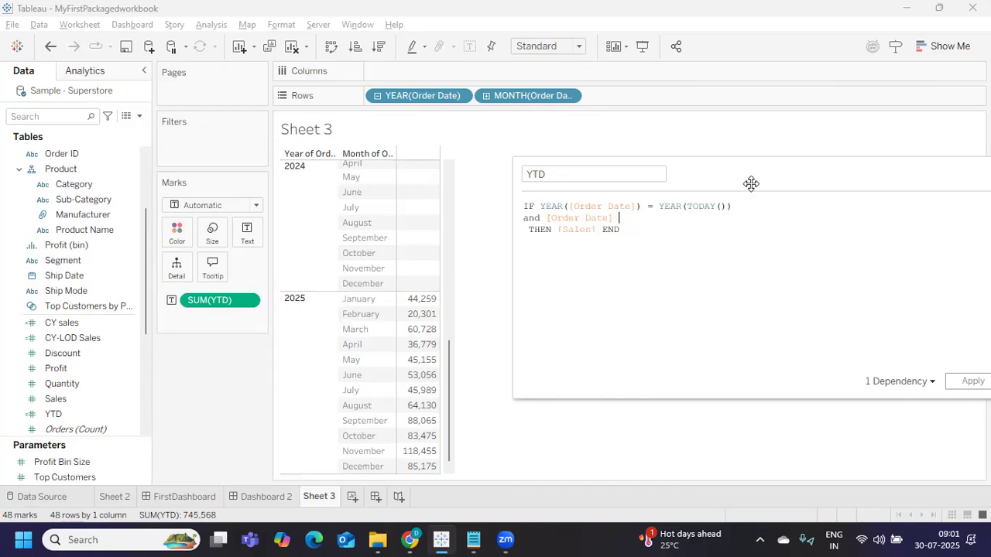
{"action": "type", "text": " tod"}
{"action": "key", "text": "Return"}
{"action": "type", "text": ")"}
- Change the comparison in the YTD formula's date condition to <= so that today is included
{"action": "key", "text": "Left"}
{"action": "key", "text": "Left"}
{"action": "key", "text": "Left"}
{"action": "key", "text": "Left"}
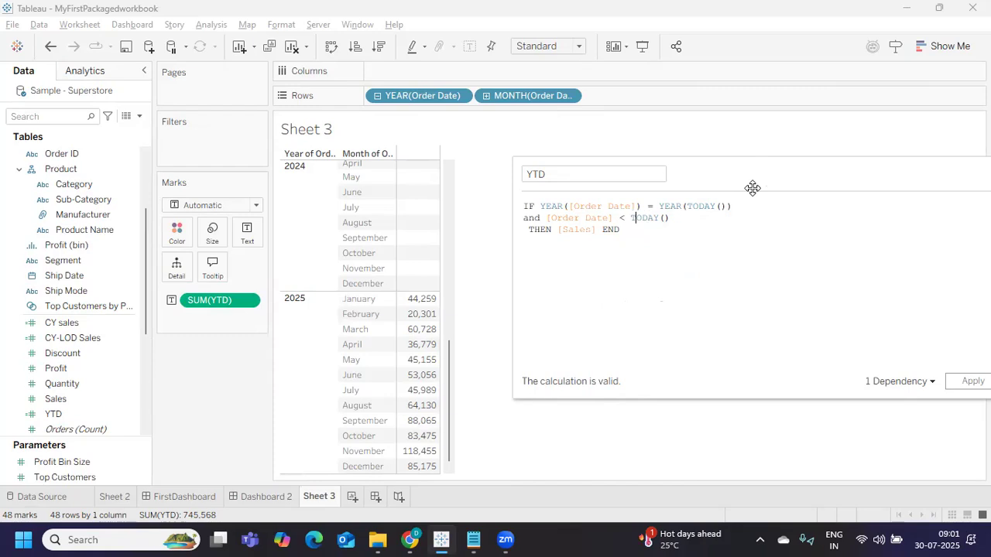
{"action": "type", "text": "="}
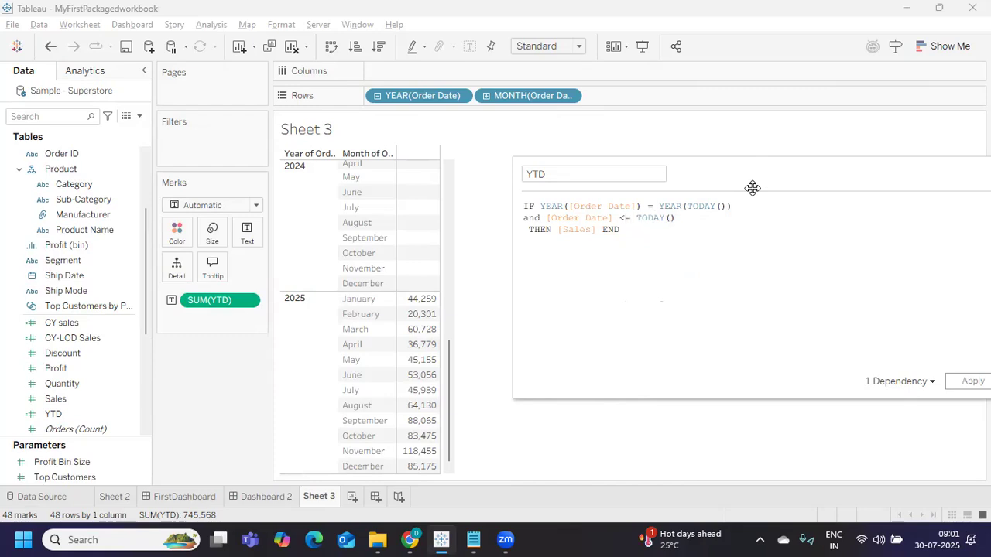
- Apply the <= TODAY() condition to the YTD calculation, review both date conditions, and save and close the formula
{"action": "left_click", "coordinate": [966, 387]}
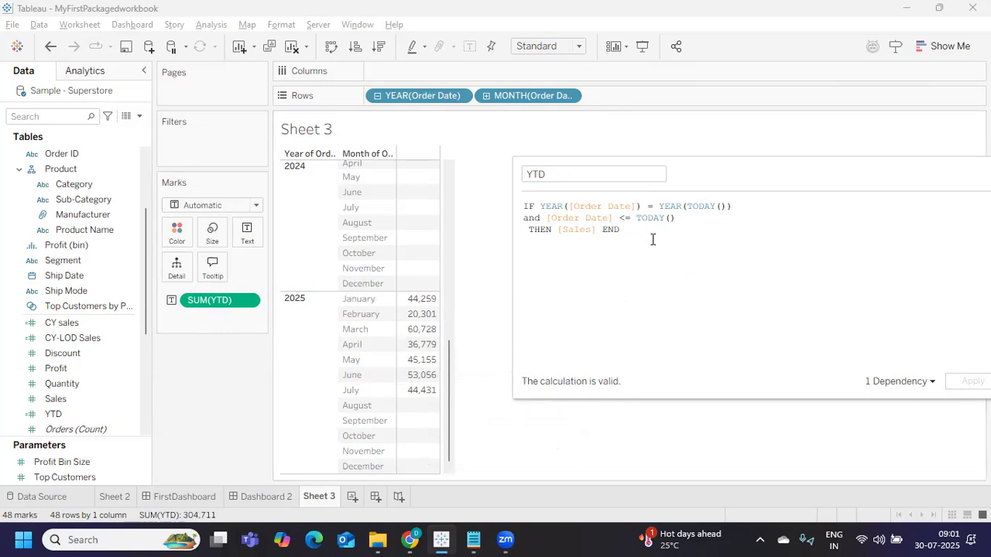
{"action": "left_click_drag", "start_coordinate": [653, 237], "coordinate": [467, 194]}
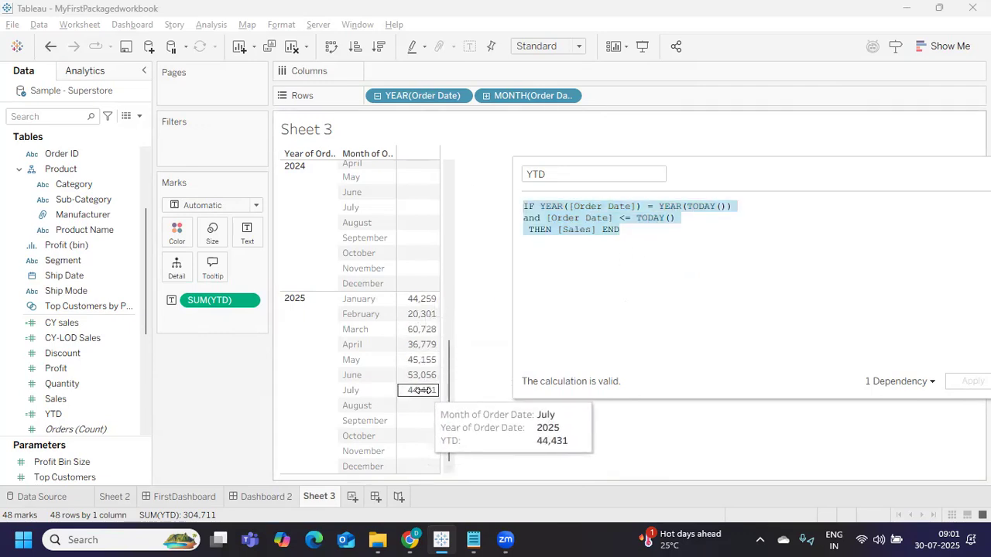
{"action": "left_click", "coordinate": [699, 290]}
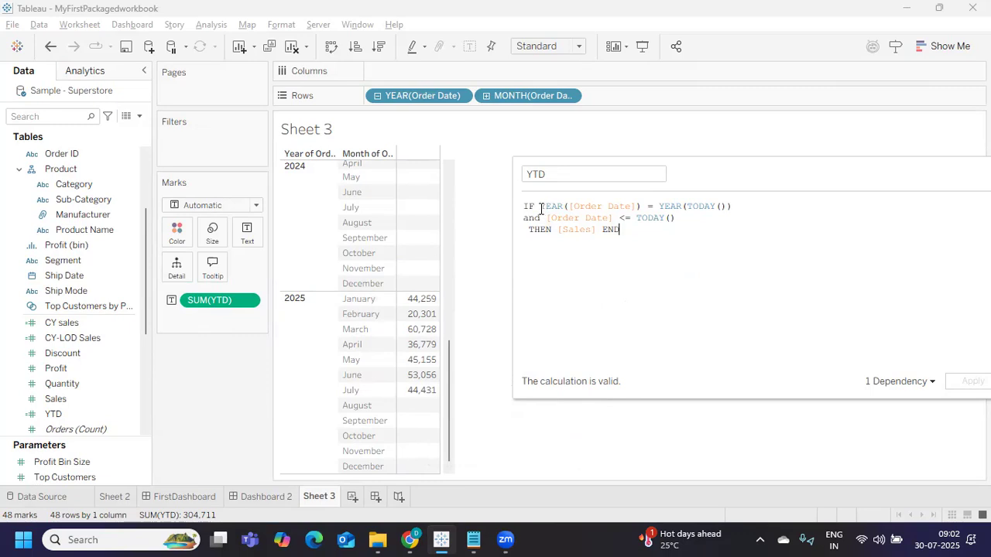
{"action": "left_click_drag", "start_coordinate": [542, 207], "coordinate": [747, 209]}
{"action": "left_click_drag", "start_coordinate": [548, 220], "coordinate": [691, 219]}
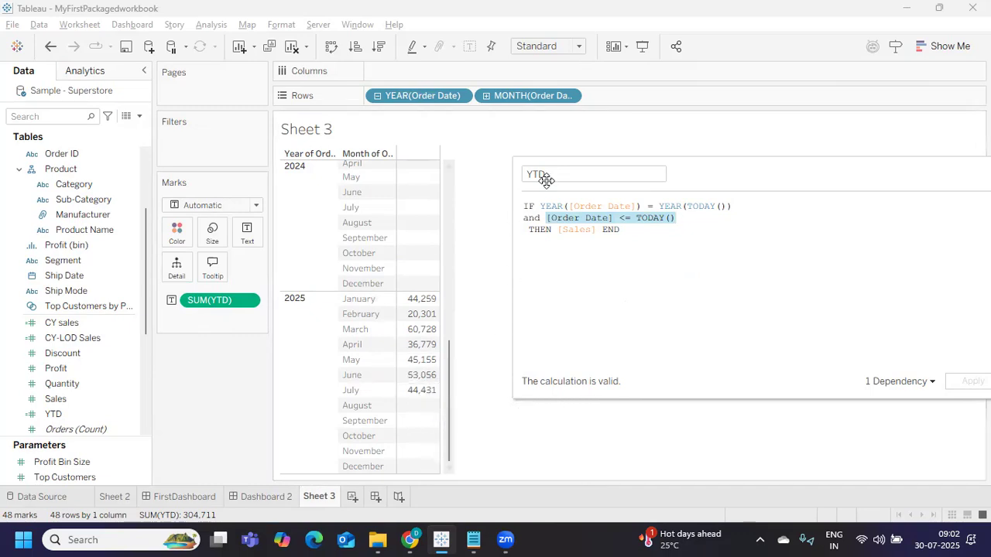
{"action": "left_click_drag", "start_coordinate": [852, 182], "coordinate": [747, 202]}
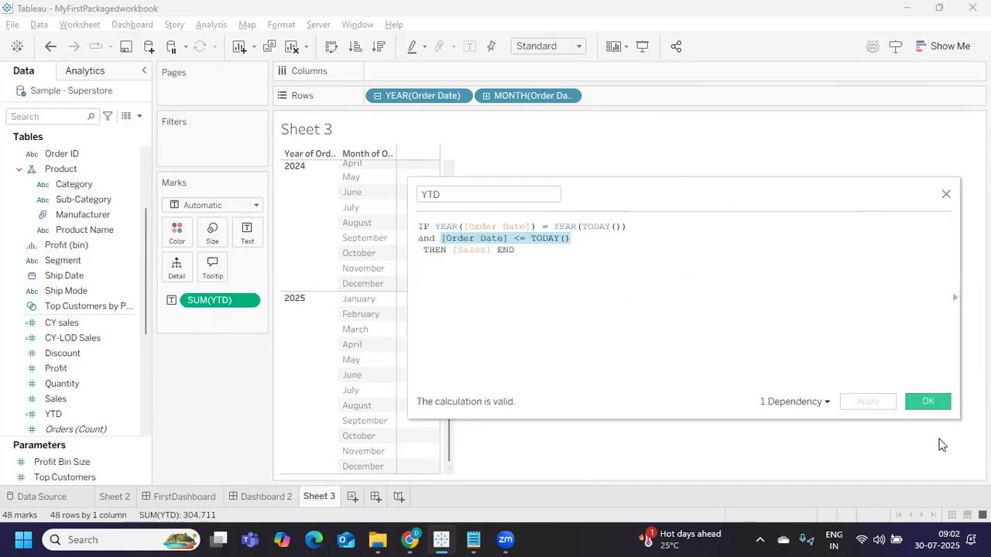
{"action": "left_click", "coordinate": [927, 401]}
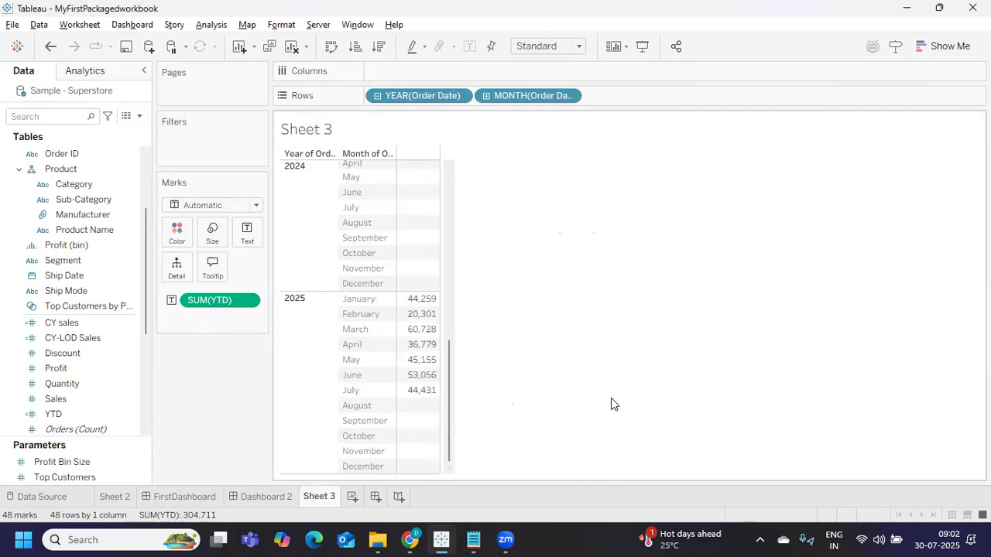
- Expand the month level of Order Date in the rows so the table breaks YTD down by day
{"action": "left_click", "coordinate": [486, 96]}
{"action": "scroll", "coordinate": [658, 275], "scroll_direction": "down", "scroll_amount": 20}
{"action": "scroll", "coordinate": [668, 272], "scroll_direction": "down", "scroll_amount": 15}
{"action": "scroll", "coordinate": [619, 240], "scroll_direction": "down", "scroll_amount": 3}
{"action": "left_click_drag", "start_coordinate": [506, 219], "coordinate": [511, 411]}
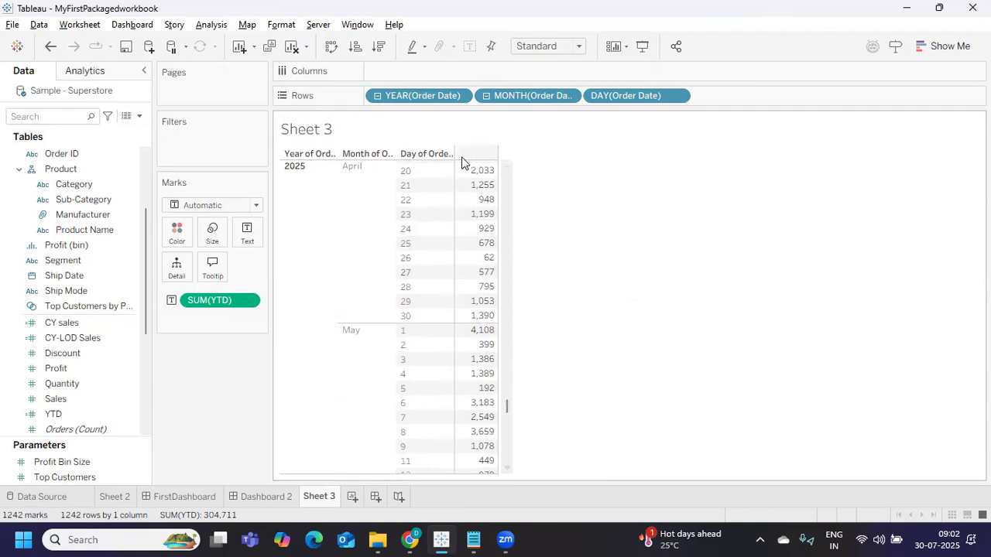
- Examine the daily YTD values from May 2025 through the days around today's date at the end of July
{"action": "mouse_move", "coordinate": [496, 341]}
{"action": "scroll", "coordinate": [489, 299], "scroll_direction": "down", "scroll_amount": 6}
{"action": "scroll", "coordinate": [488, 301], "scroll_direction": "down", "scroll_amount": 10}
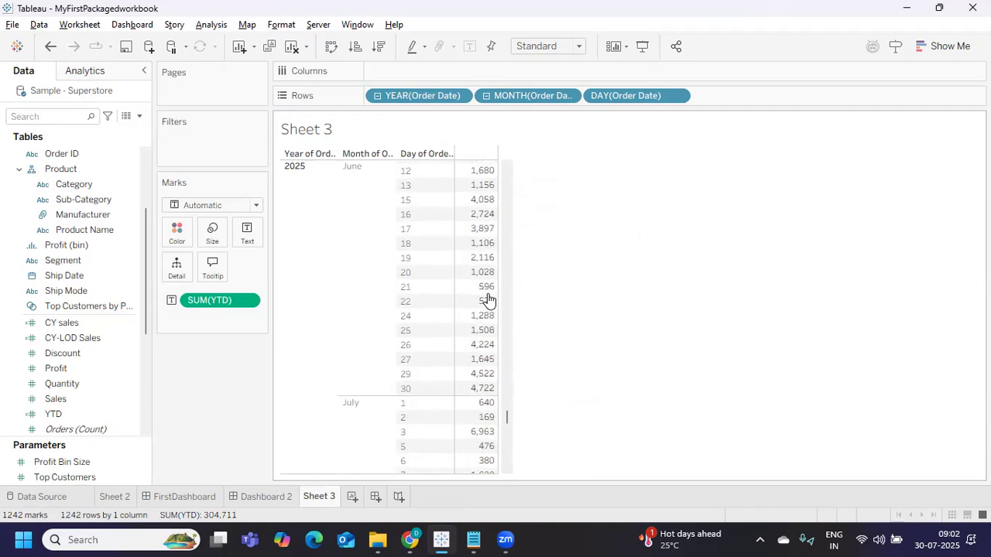
{"action": "mouse_move", "coordinate": [472, 313]}
{"action": "scroll", "coordinate": [471, 434], "scroll_direction": "down", "scroll_amount": 3}
{"action": "mouse_move", "coordinate": [475, 389]}
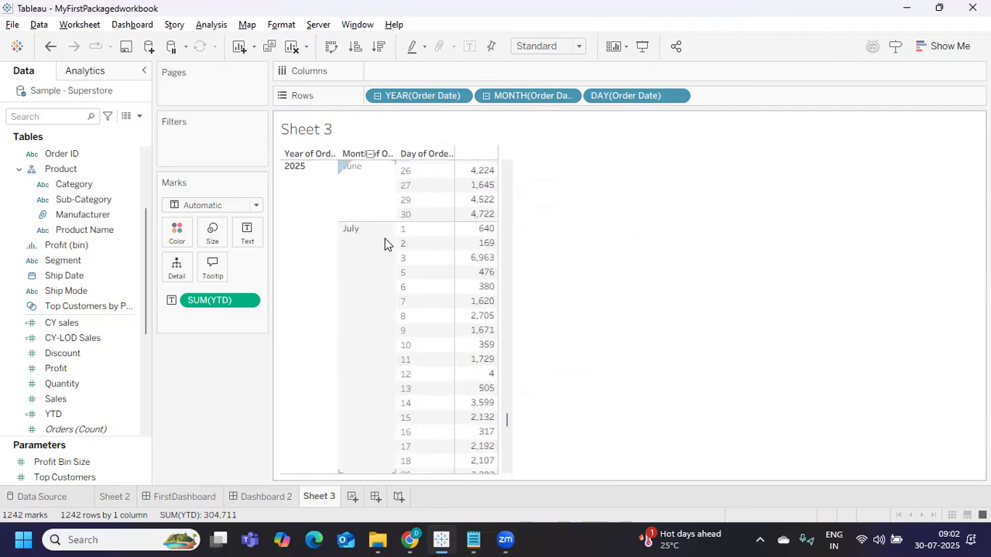
{"action": "scroll", "coordinate": [415, 244], "scroll_direction": "down", "scroll_amount": 2}
{"action": "scroll", "coordinate": [463, 261], "scroll_direction": "down", "scroll_amount": 6}
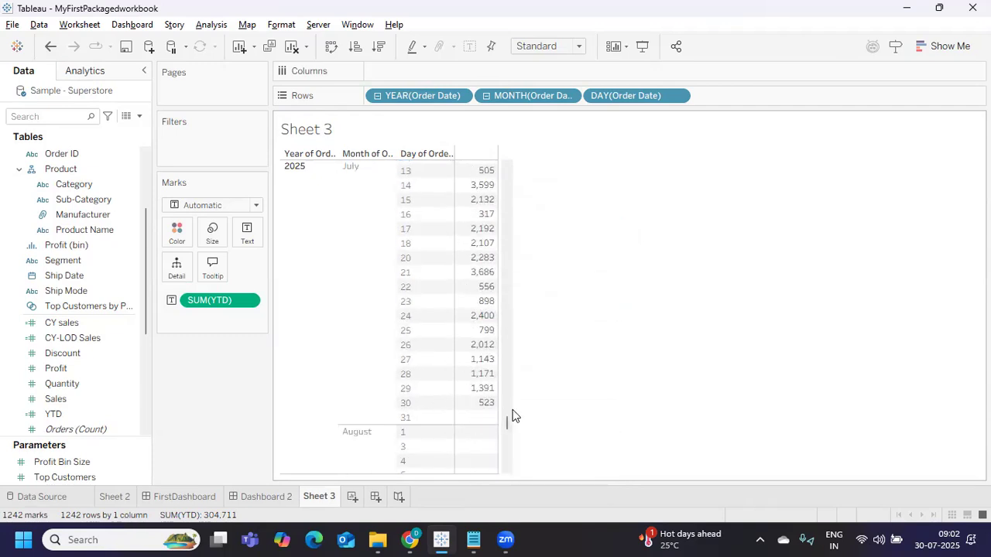
{"action": "mouse_move", "coordinate": [483, 417]}
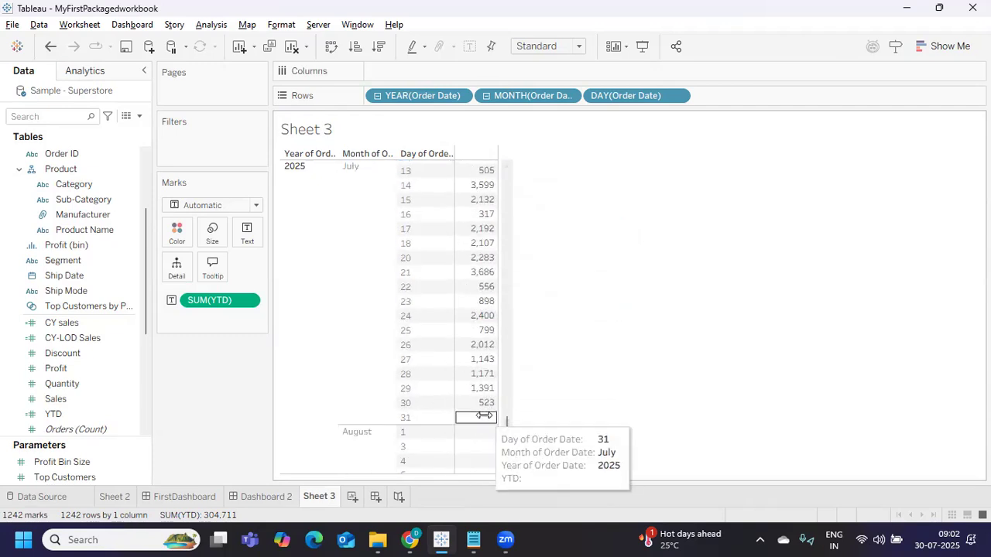
- Add "and MONTH([Order Date])=MONTH(TODAY())" on its own line after the year condition in the YTD formula and save the calculation
{"action": "right_click", "coordinate": [131, 414]}
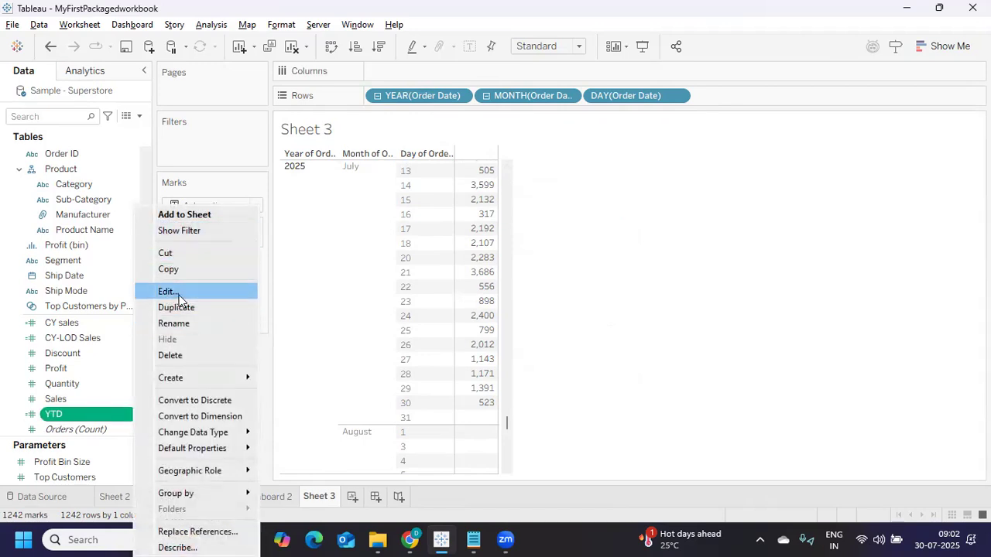
{"action": "left_click", "coordinate": [177, 292]}
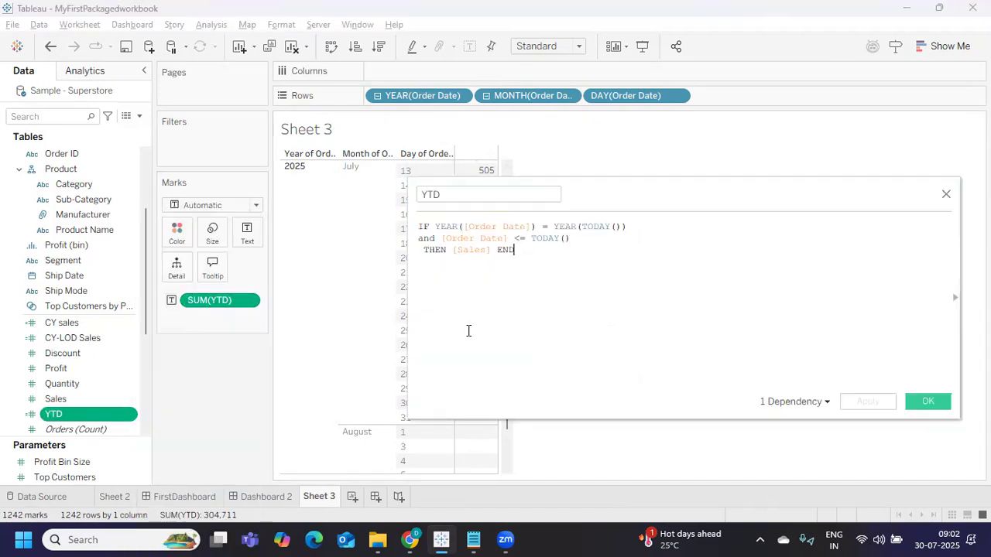
{"action": "left_click", "coordinate": [635, 228]}
{"action": "key", "text": "Return"}
{"action": "type", "text": "and mo"}
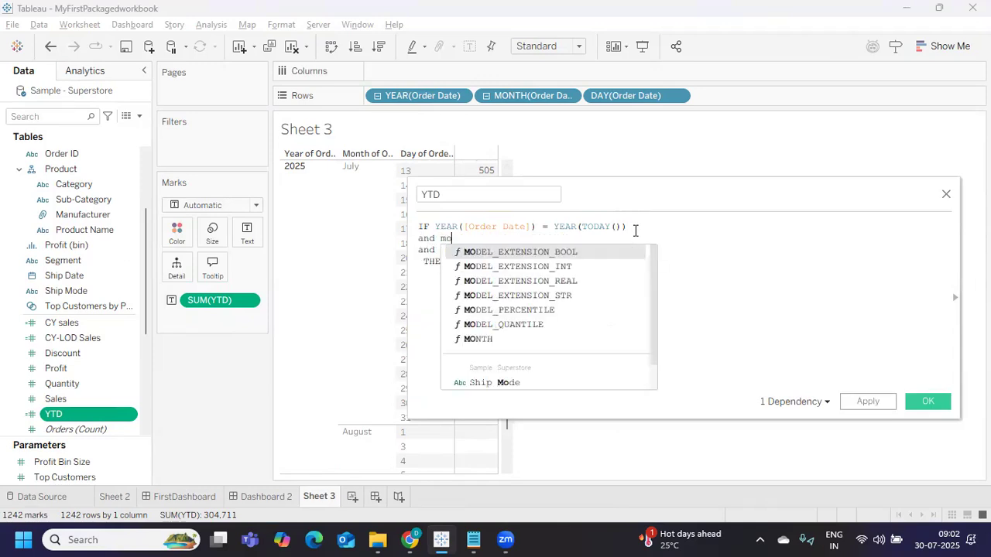
{"action": "key", "text": "Return"}
{"action": "type", "text": "[o"}
{"action": "key", "text": "Return"}
{"action": "type", "text": "=mon"}
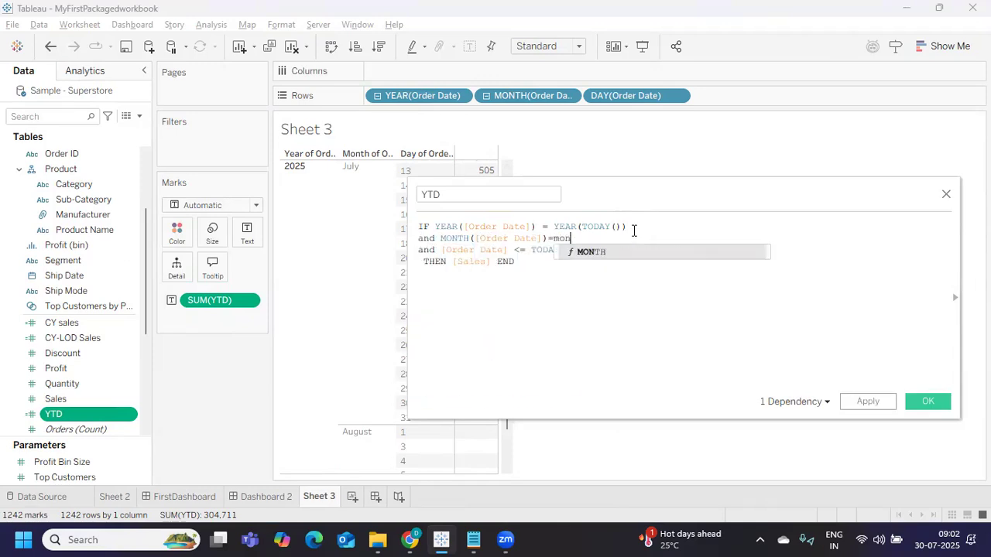
{"action": "key", "text": "Return"}
{"action": "type", "text": "tod"}
{"action": "key", "text": "Return"}
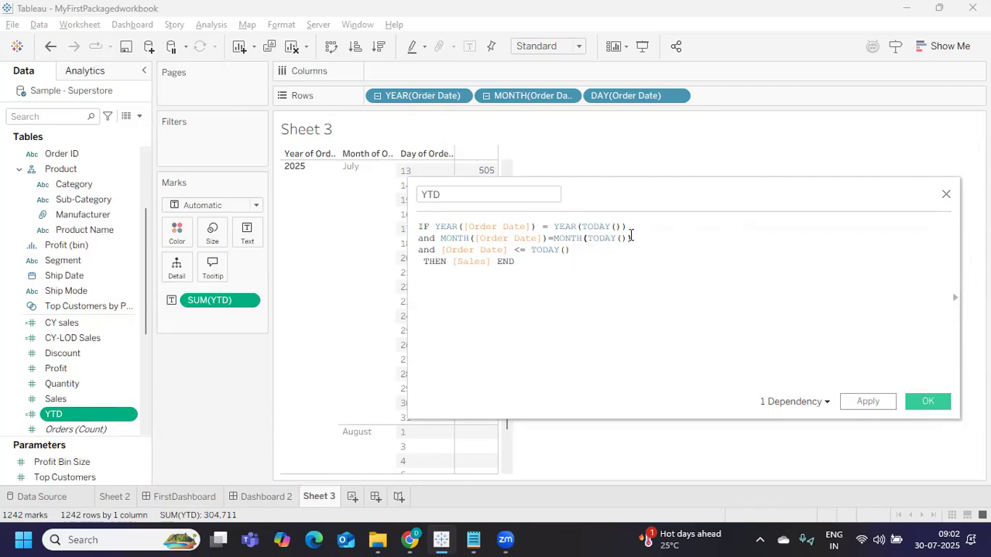
{"action": "left_click", "coordinate": [850, 402]}
{"action": "left_click", "coordinate": [910, 401]}
- Examine the daily YTD column from late 2024 to September 2025 to see which dates carry values
{"action": "scroll", "coordinate": [632, 371], "scroll_direction": "up", "scroll_amount": 6}
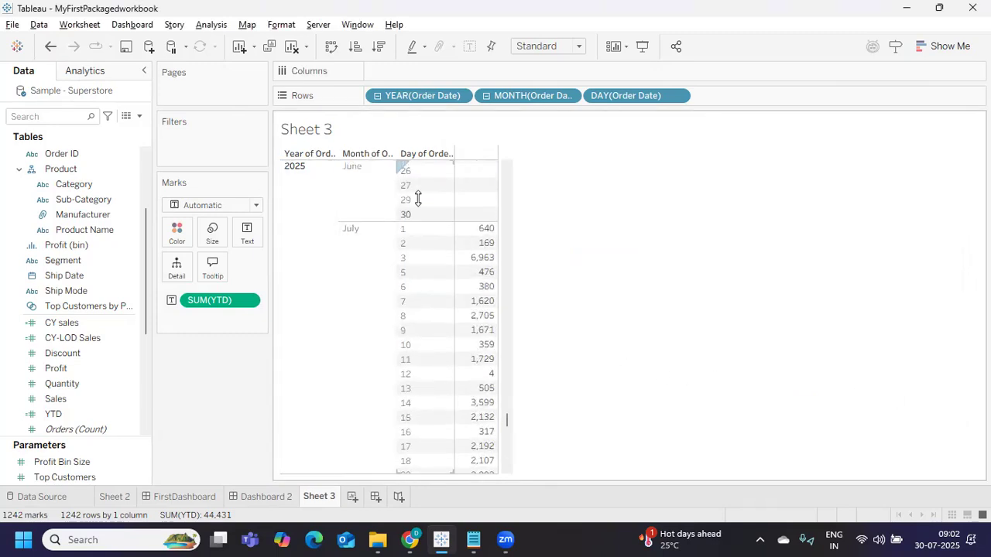
{"action": "scroll", "coordinate": [465, 210], "scroll_direction": "up", "scroll_amount": 10}
{"action": "scroll", "coordinate": [473, 221], "scroll_direction": "up", "scroll_amount": 20}
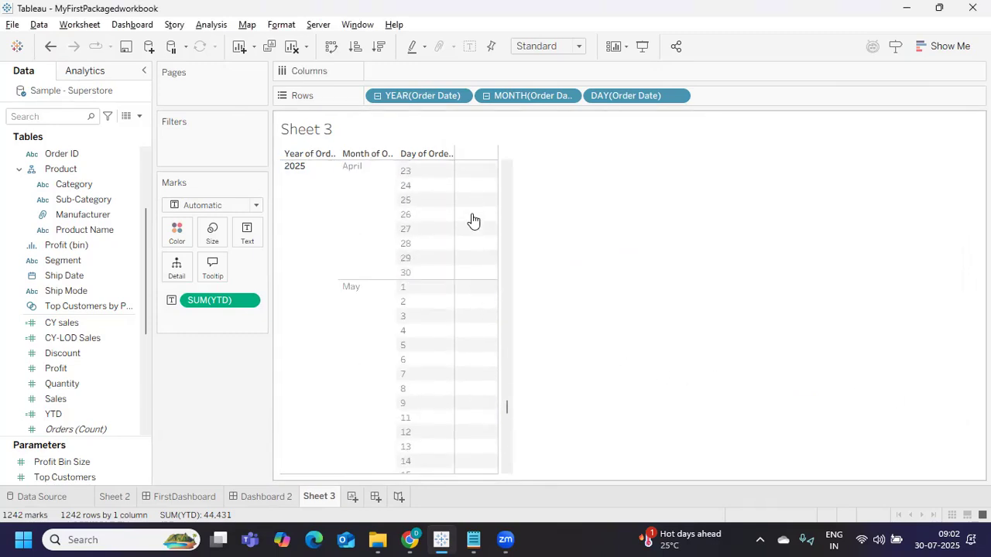
{"action": "scroll", "coordinate": [474, 221], "scroll_direction": "up", "scroll_amount": 20}
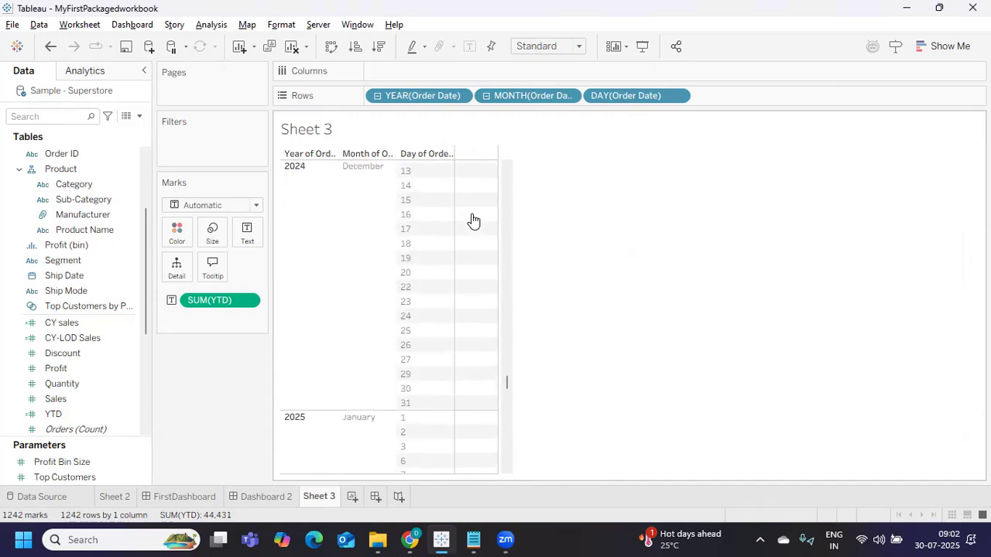
{"action": "scroll", "coordinate": [473, 221], "scroll_direction": "down", "scroll_amount": 20}
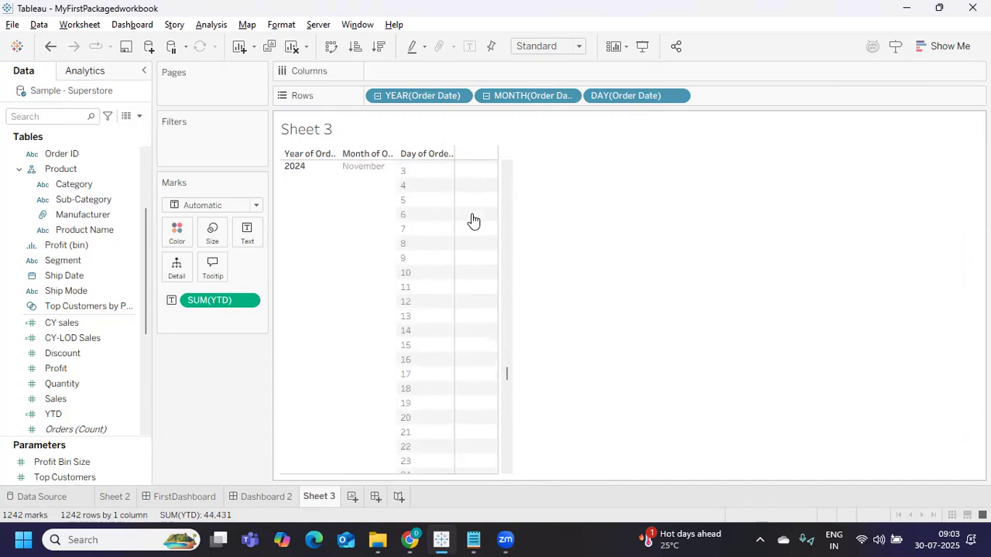
{"action": "left_click_drag", "start_coordinate": [505, 387], "coordinate": [505, 426]}
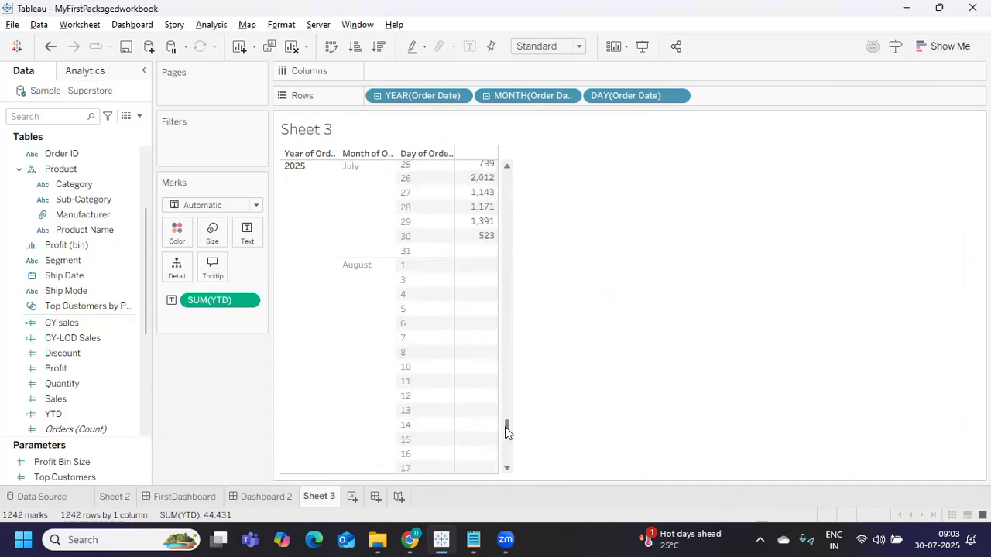
{"action": "scroll", "coordinate": [447, 399], "scroll_direction": "down", "scroll_amount": 11}
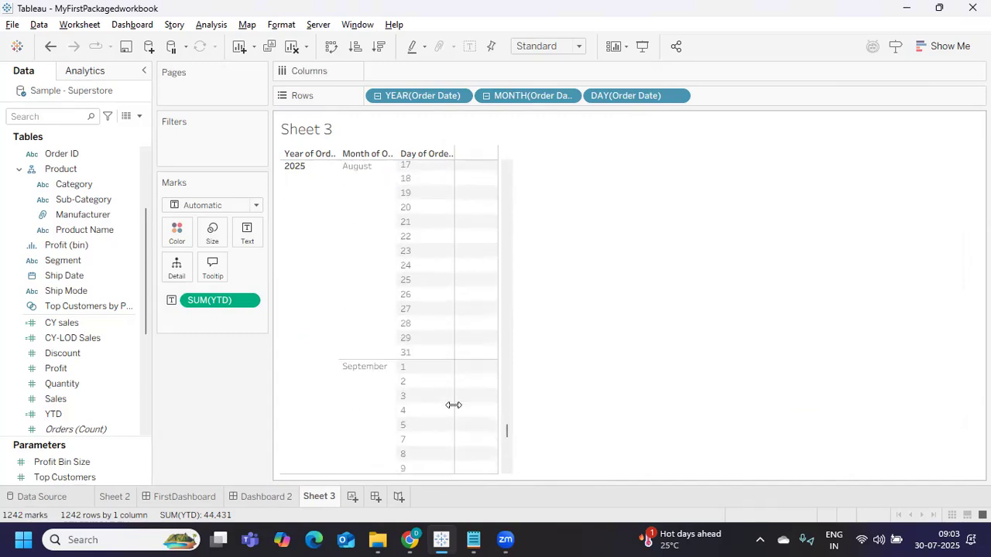
{"action": "scroll", "coordinate": [453, 404], "scroll_direction": "up", "scroll_amount": 5}
- Review the YTD sales line in the Notepad notes and today's date in the system calendar, and return to the Tableau sheet
{"action": "left_click", "coordinate": [473, 540]}
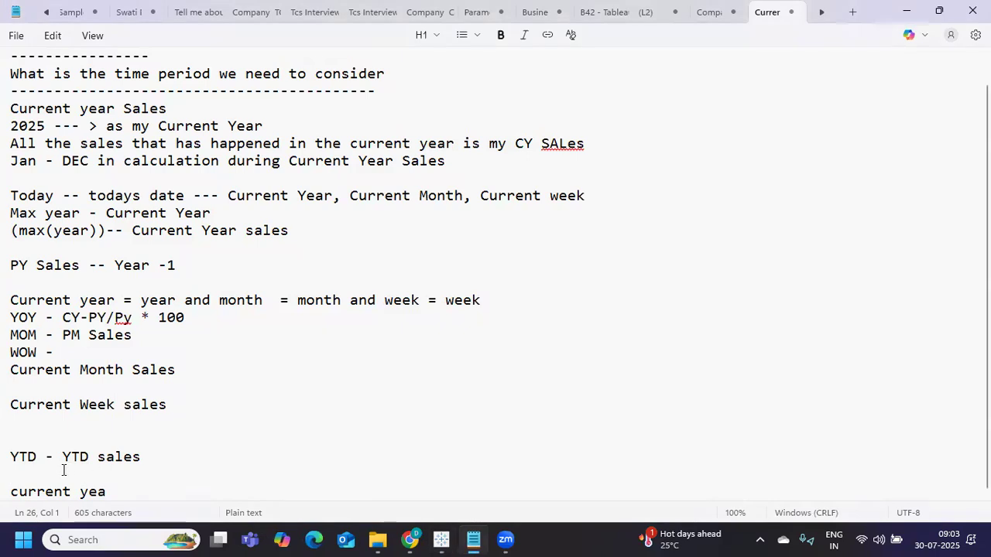
{"action": "left_click_drag", "start_coordinate": [63, 460], "coordinate": [90, 460]}
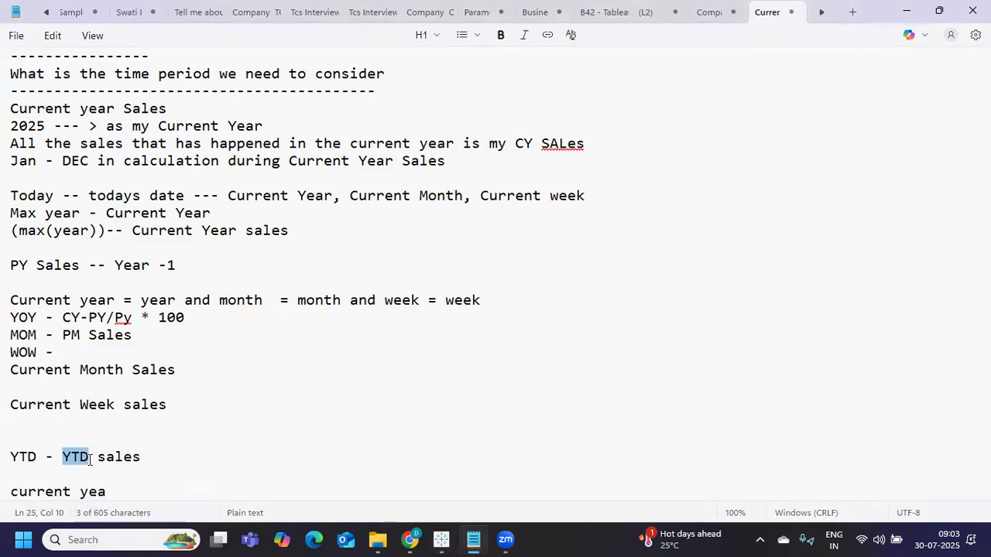
{"action": "left_click", "coordinate": [937, 540]}
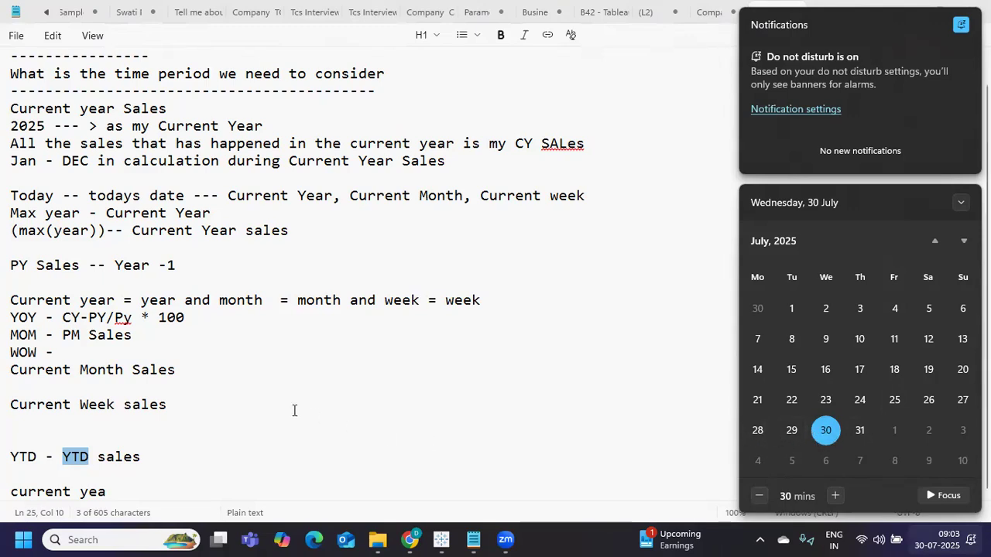
{"action": "left_click", "coordinate": [271, 449]}
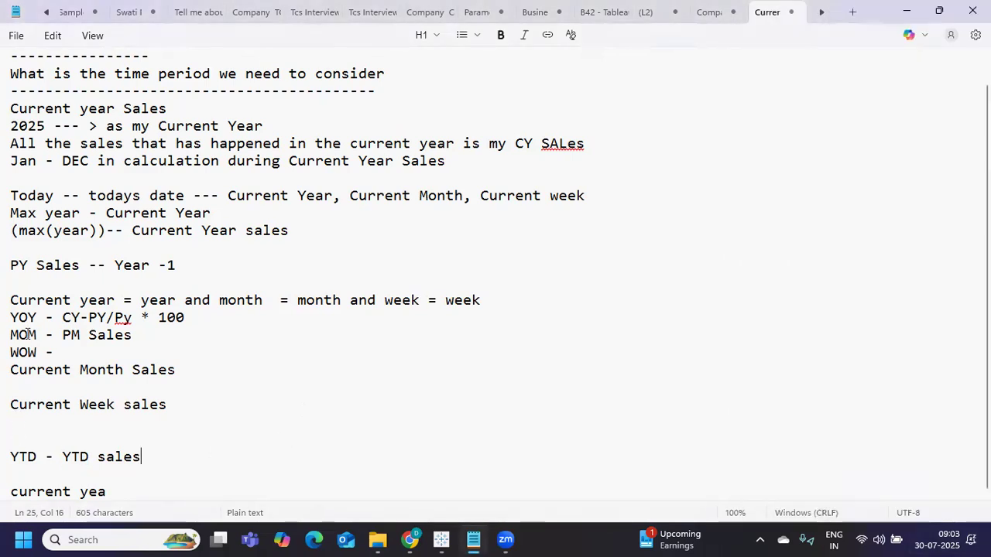
{"action": "left_click", "coordinate": [441, 540]}
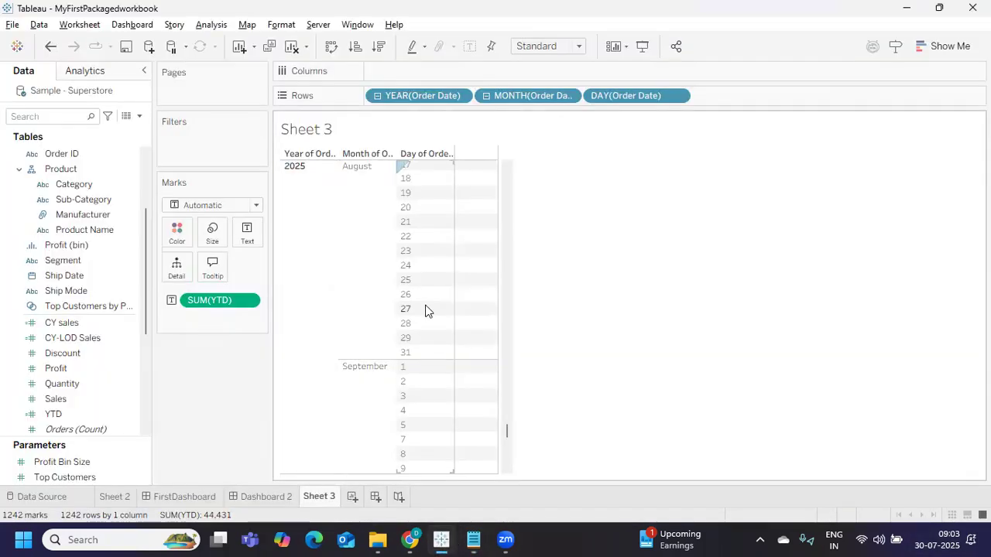